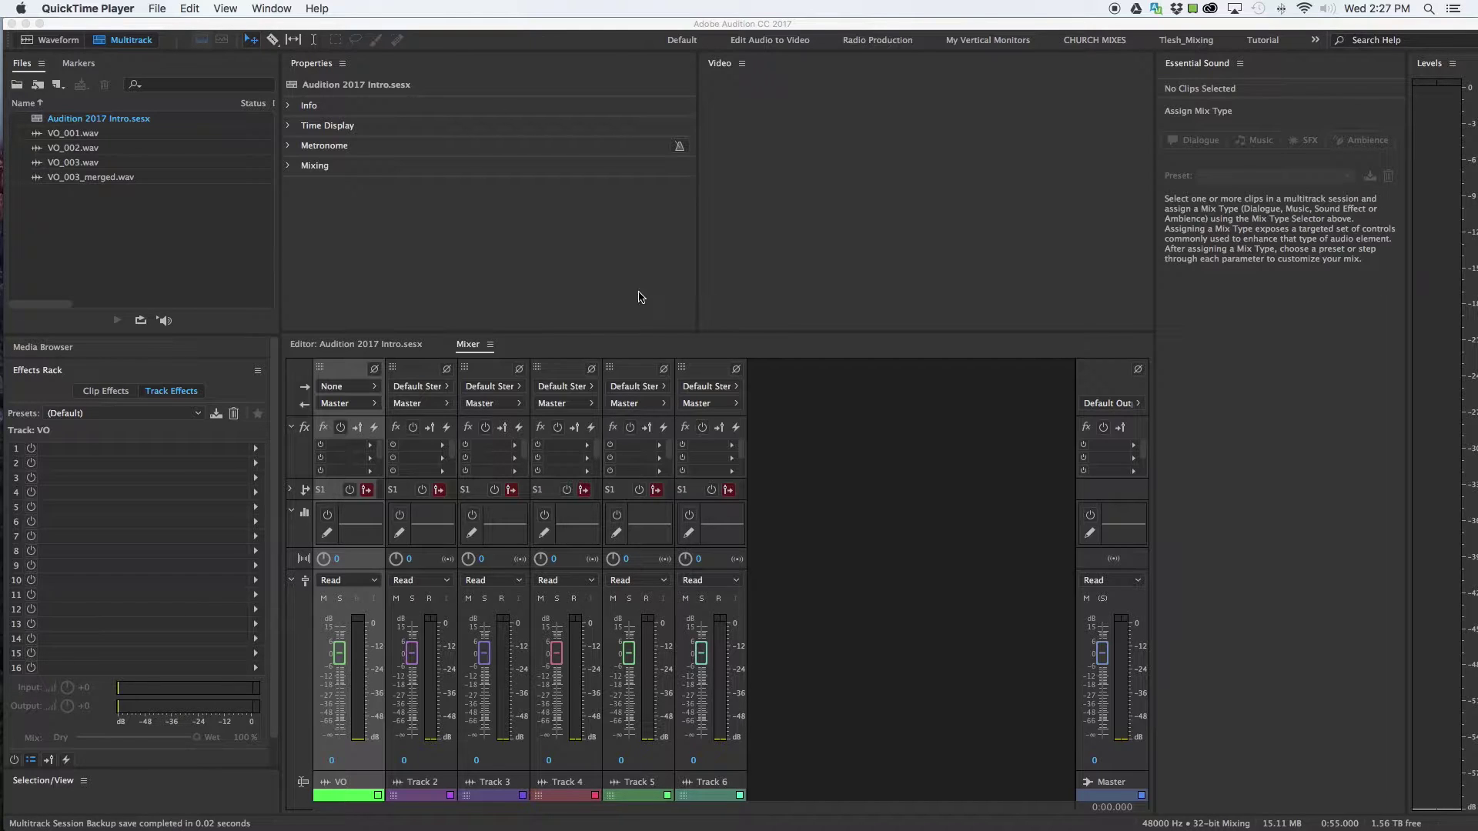
Step: Bring Audition forward and reset the workspace to its saved layout via Window > Workspace
click(406, 193)
click(491, 9)
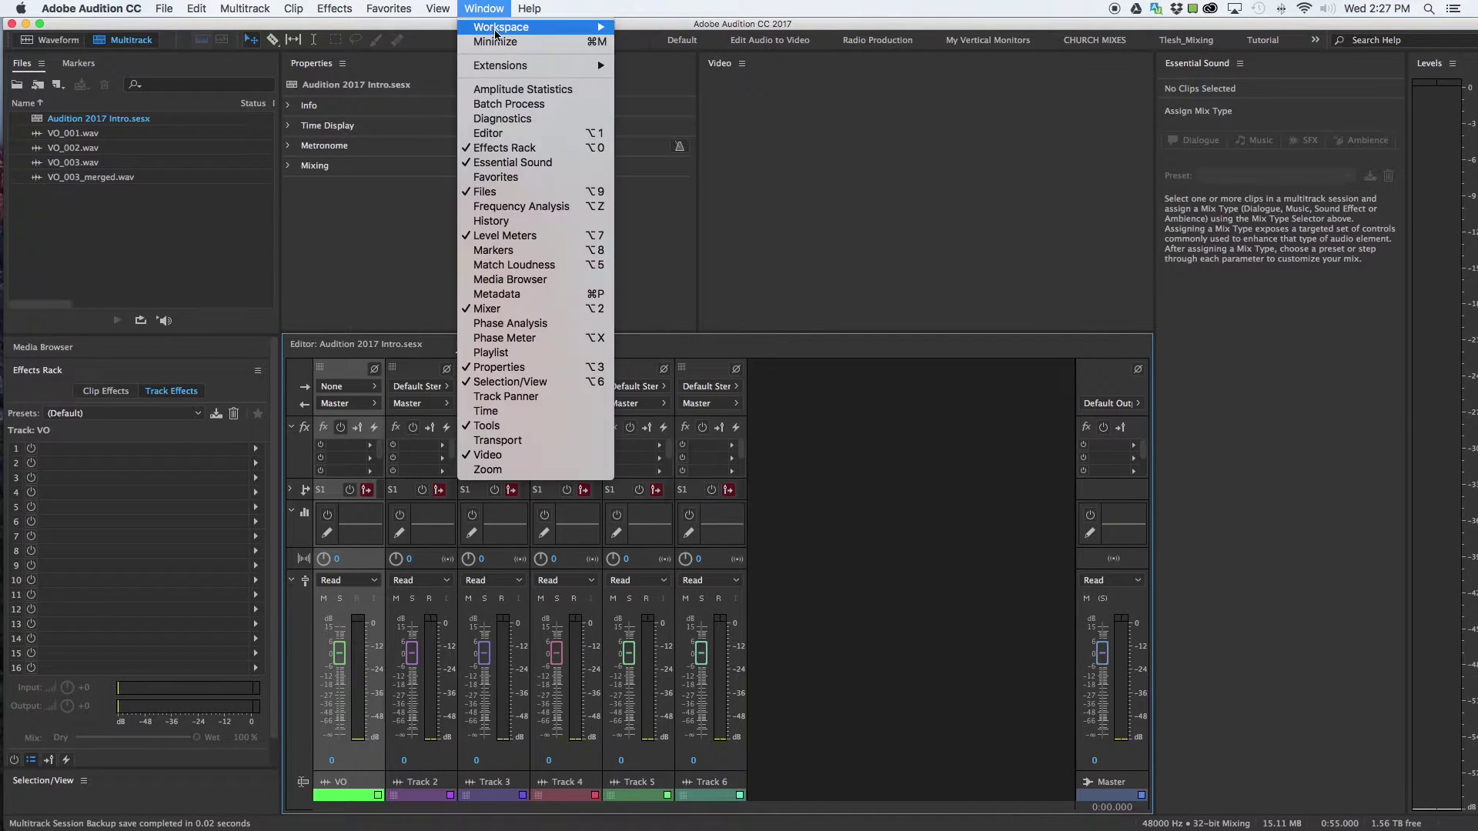
mouse_move(531, 28)
click(691, 264)
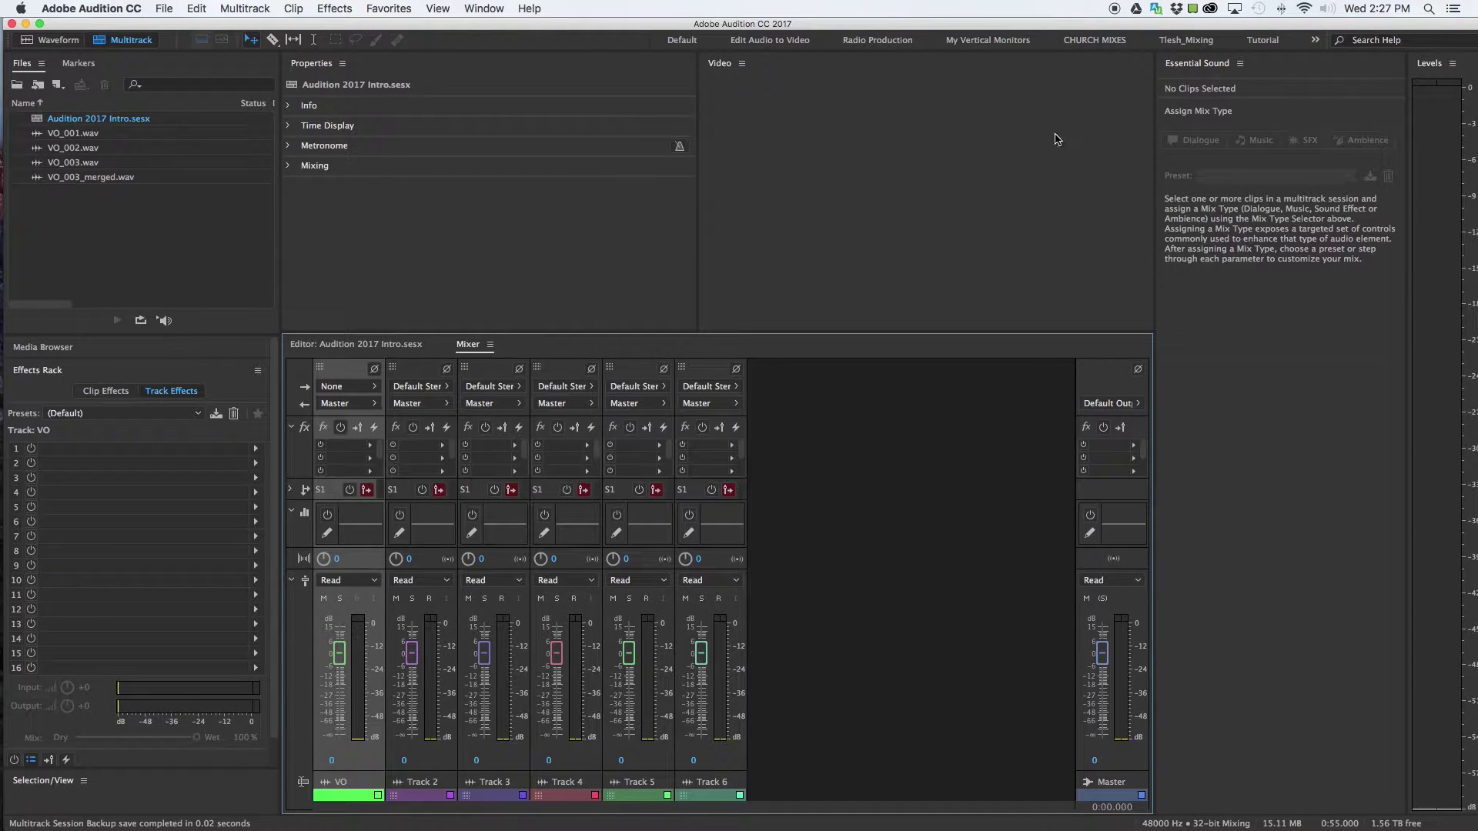
Step: Close the Essential Sound panel from its panel menu, then focus the Video and Files panels
click(1240, 65)
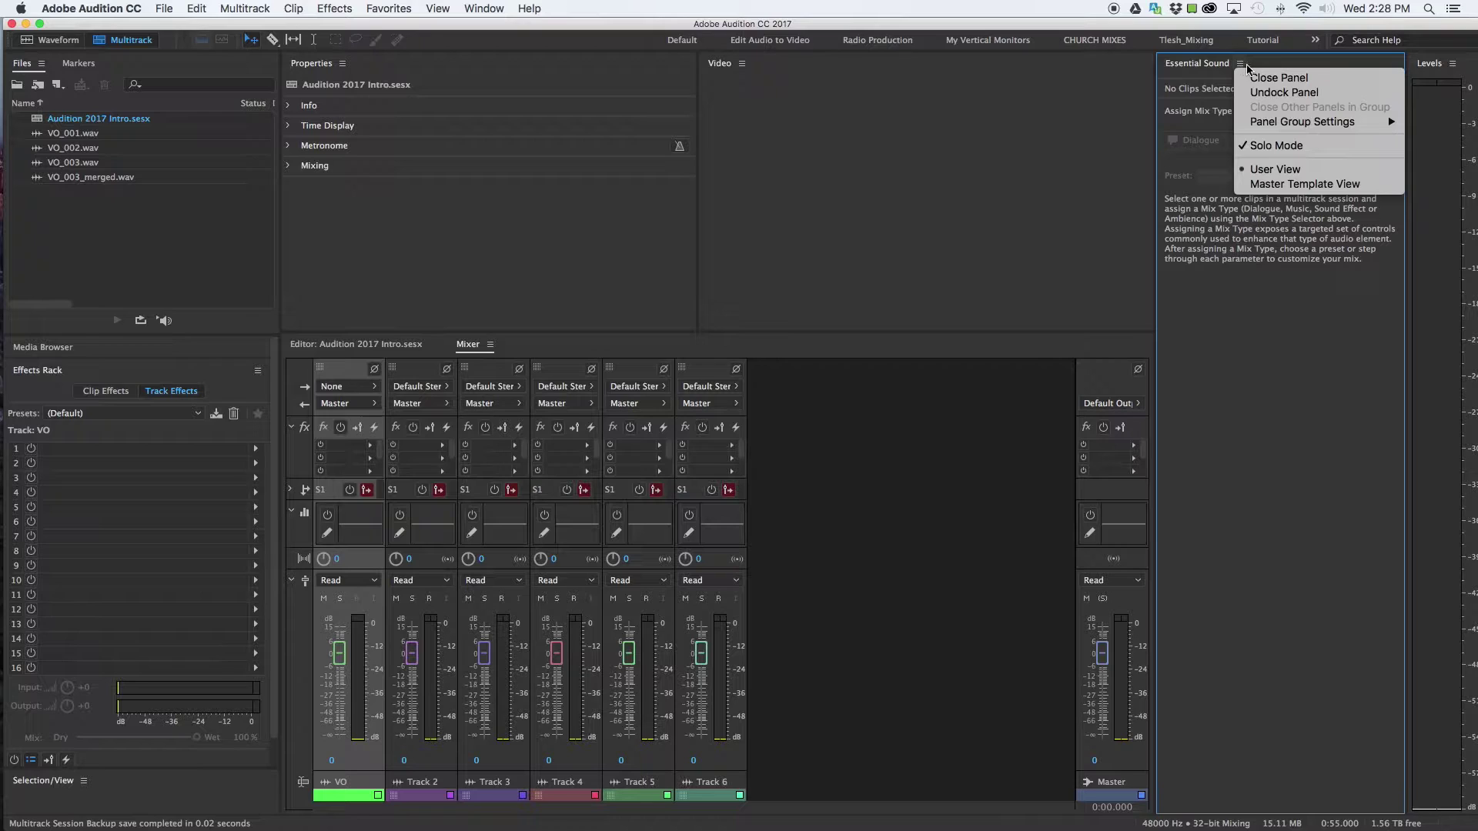
click(1271, 78)
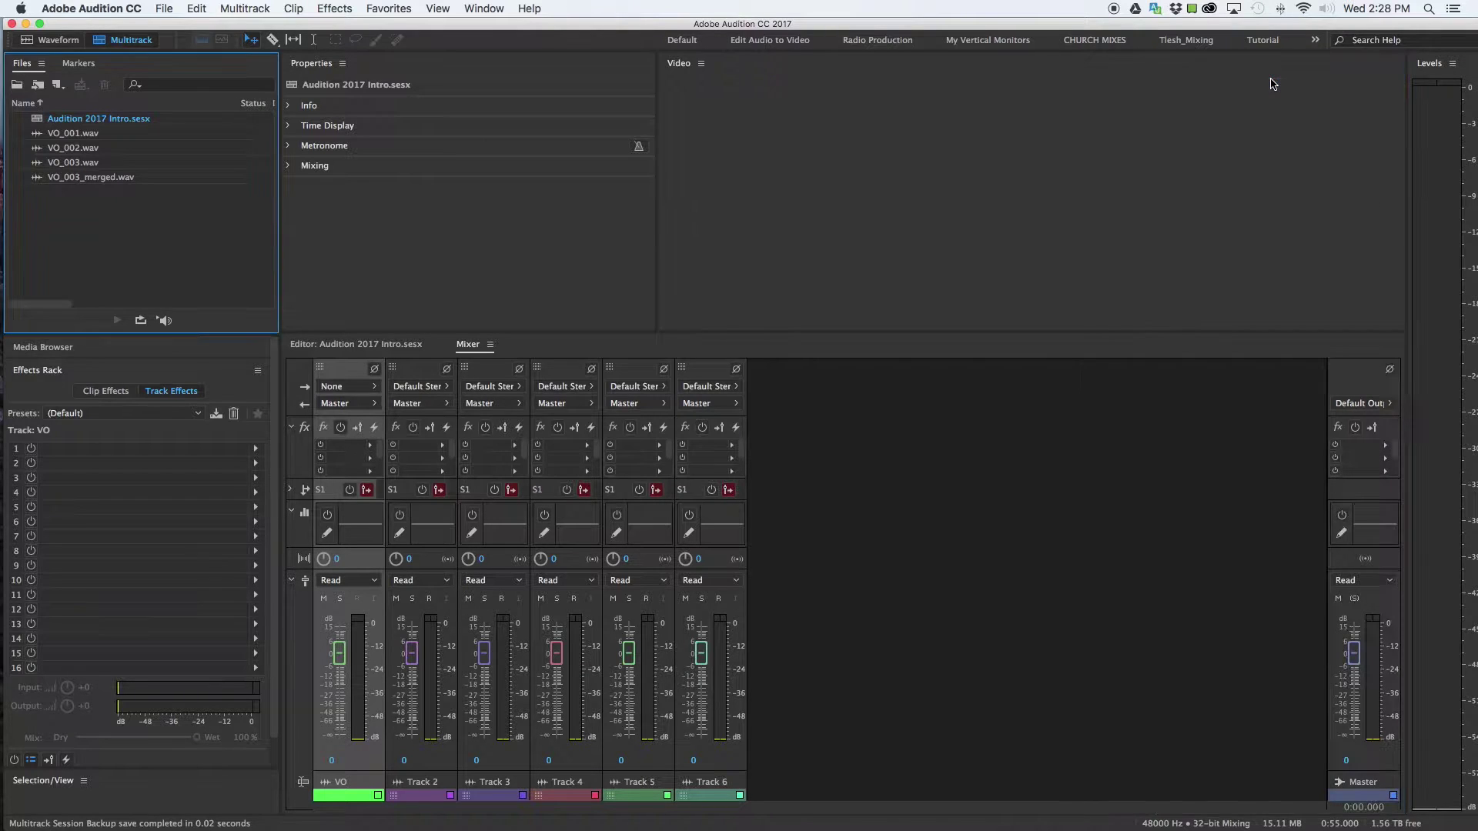
click(798, 165)
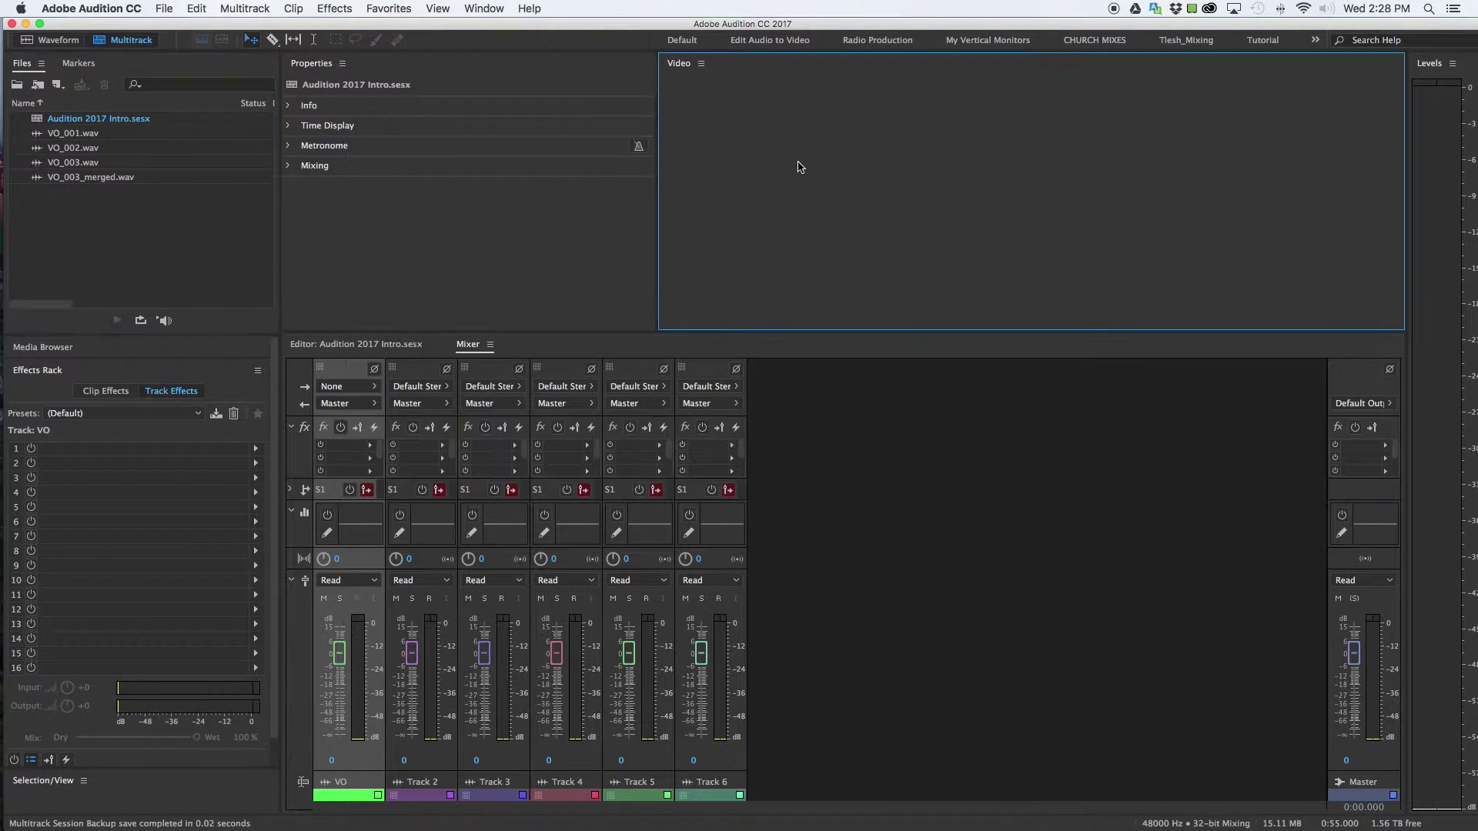
click(147, 217)
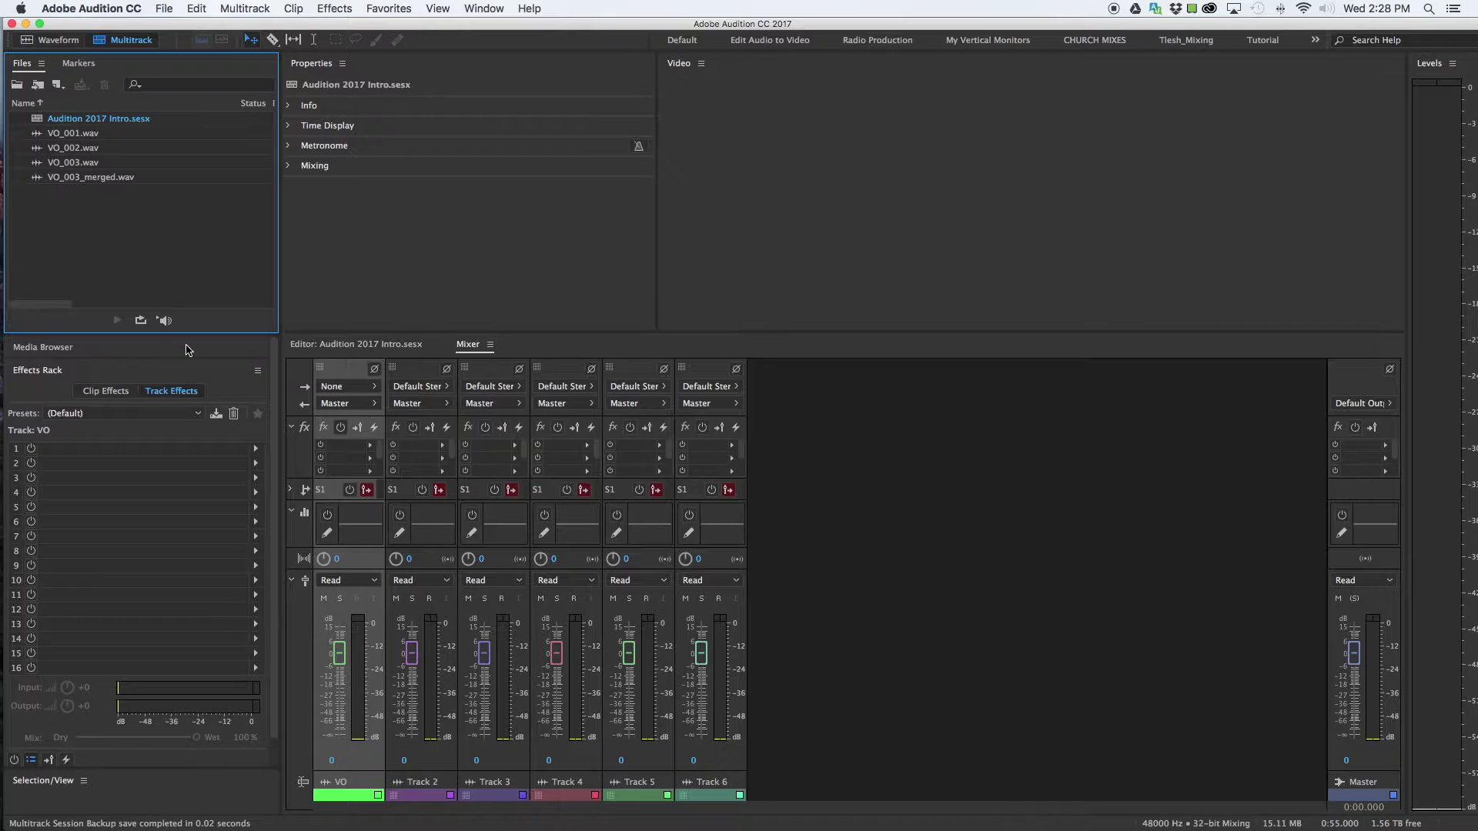
Step: Toggle between the Markers and Files tabs, ending on the session's file list, then focus Properties
click(81, 65)
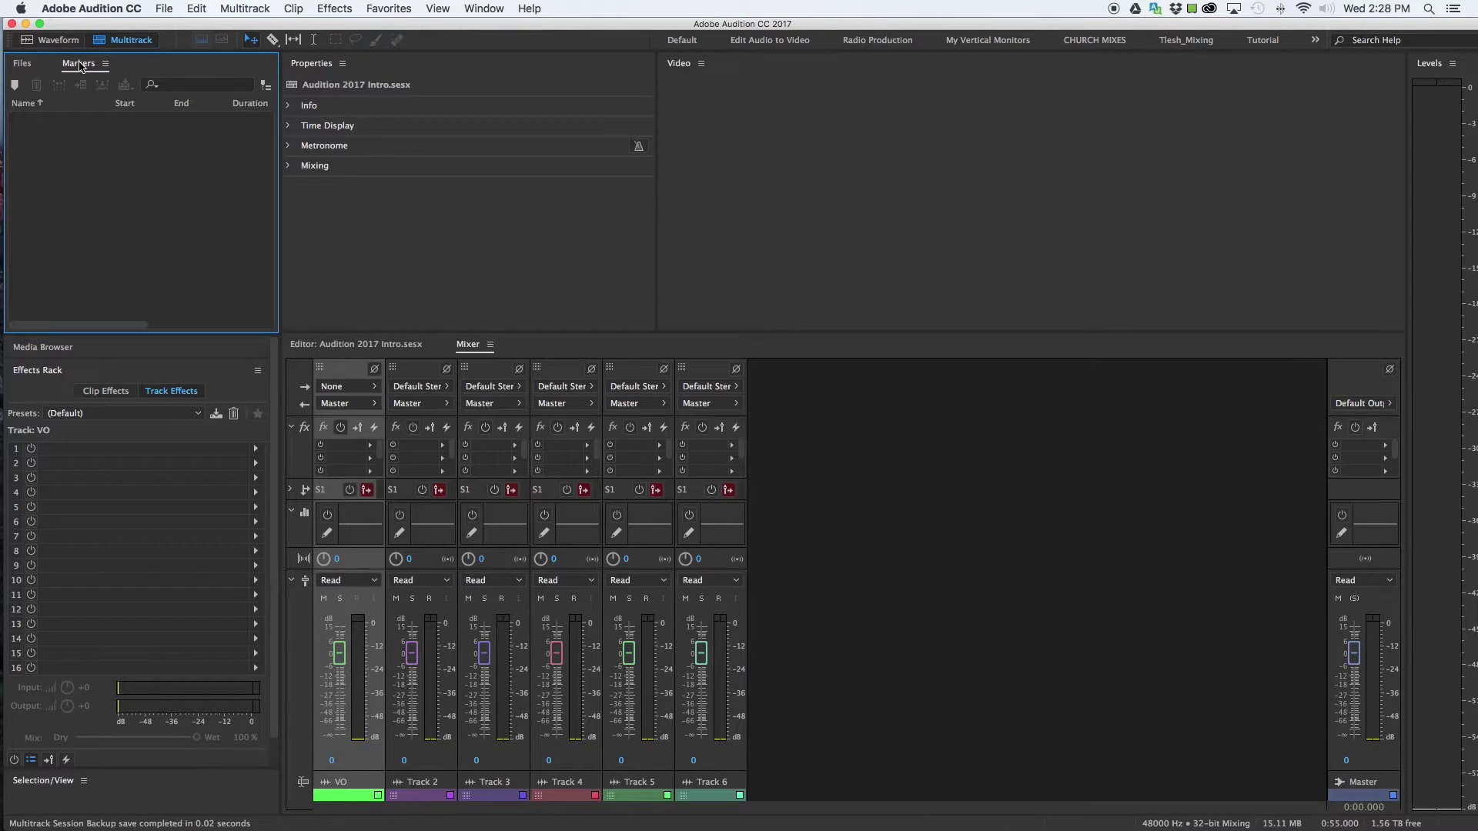
click(32, 66)
click(77, 66)
click(31, 67)
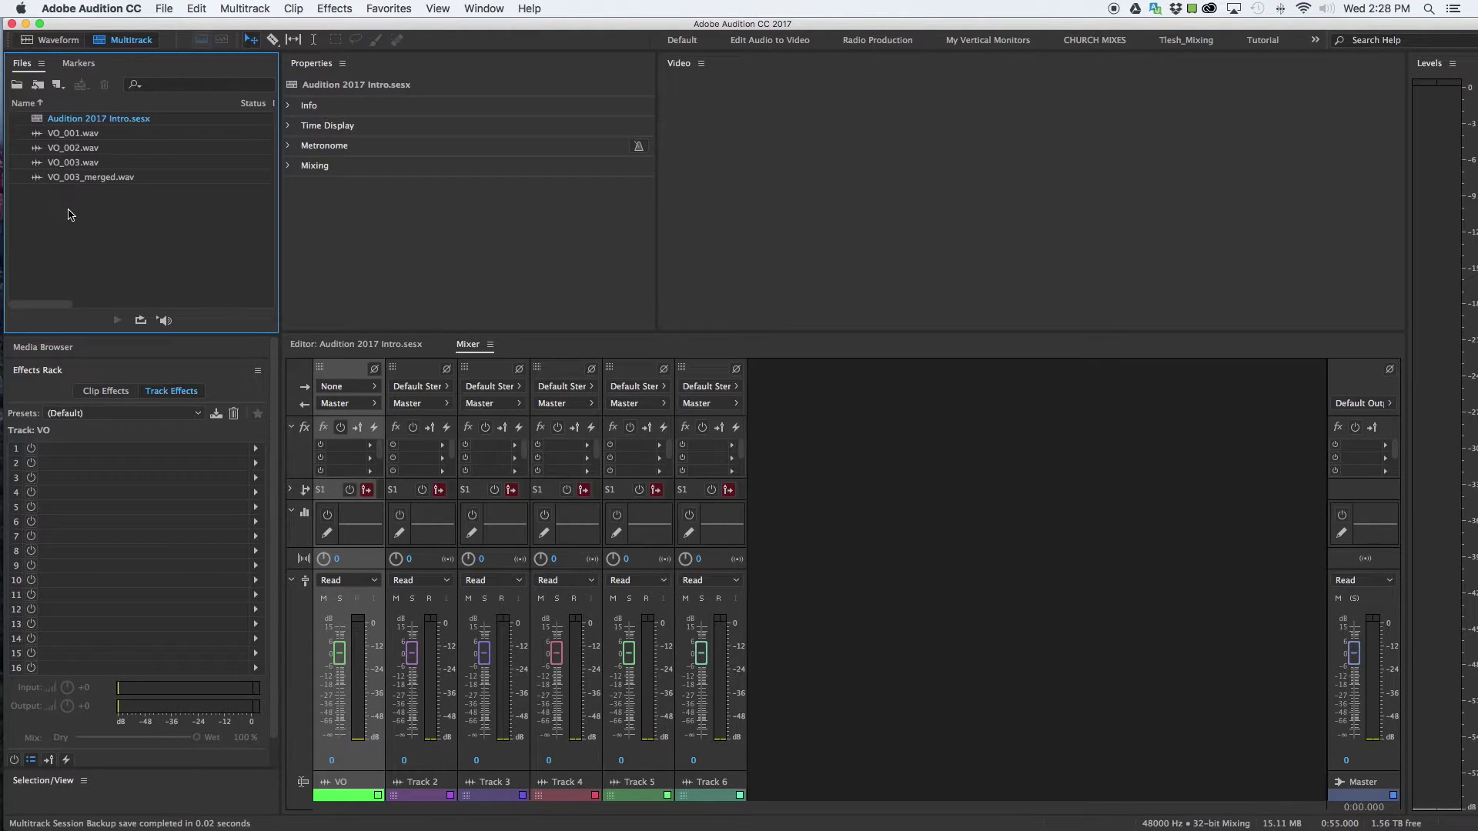
click(81, 64)
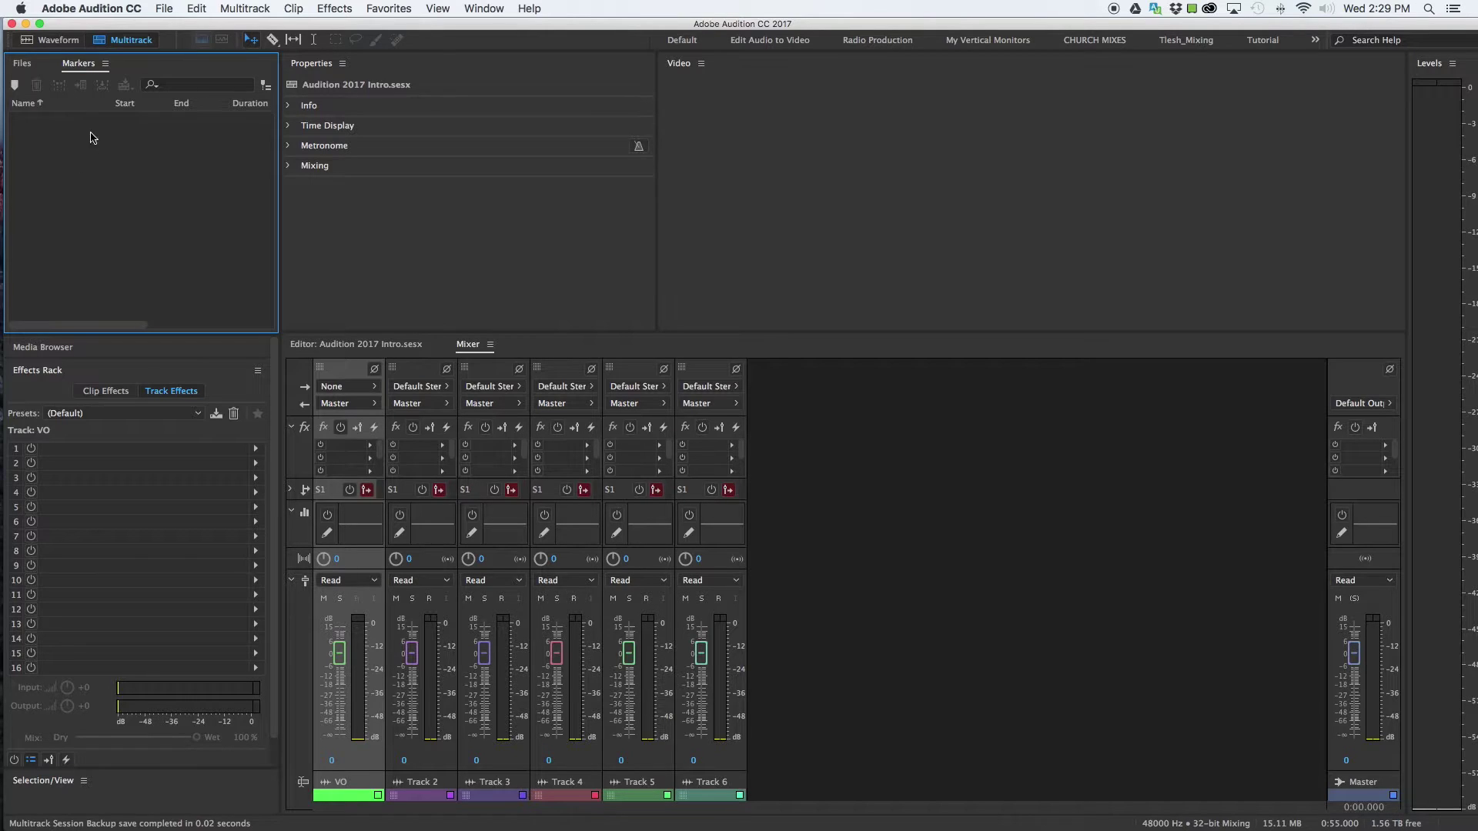
click(25, 66)
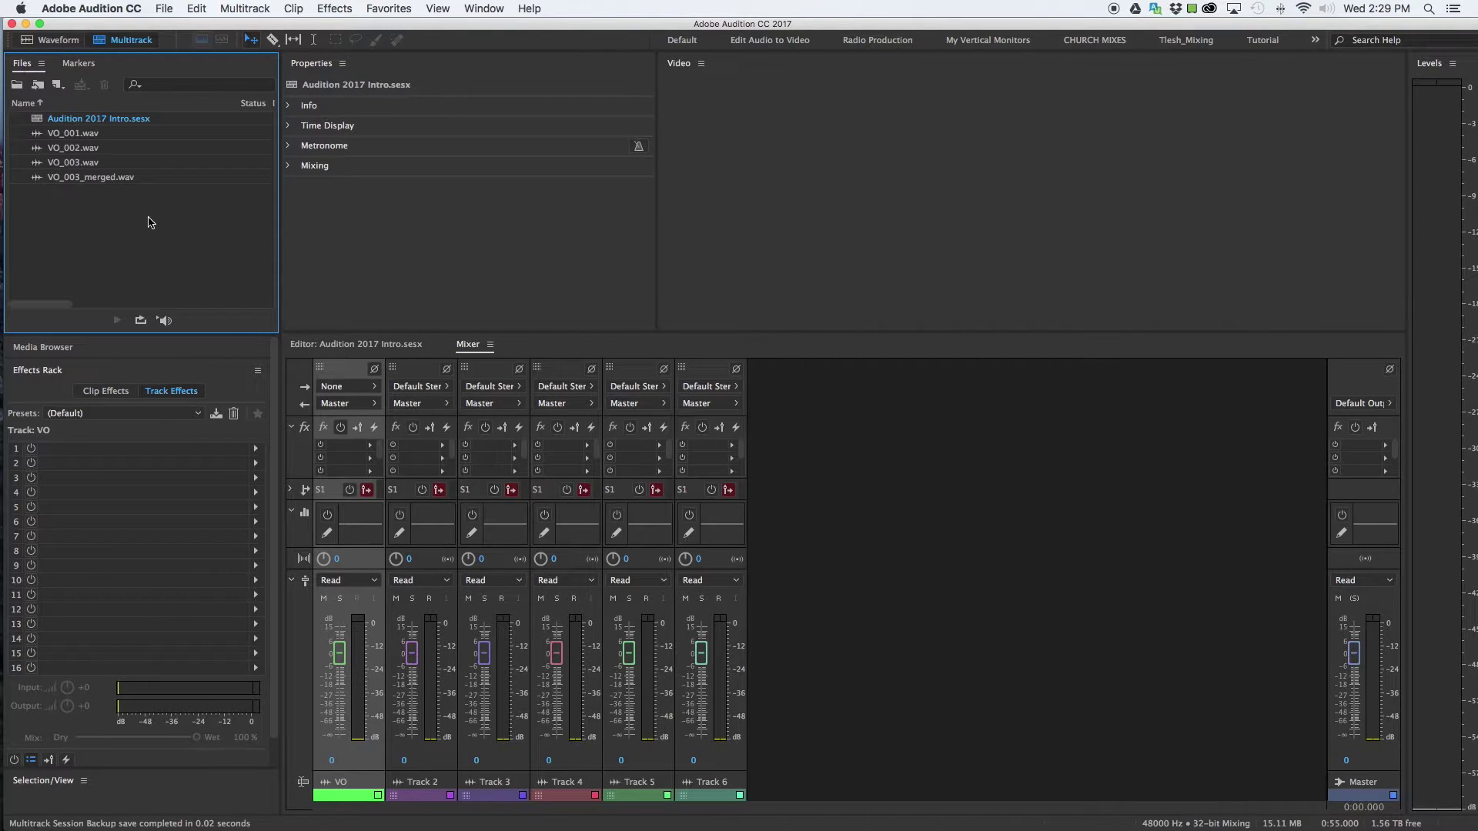
click(380, 230)
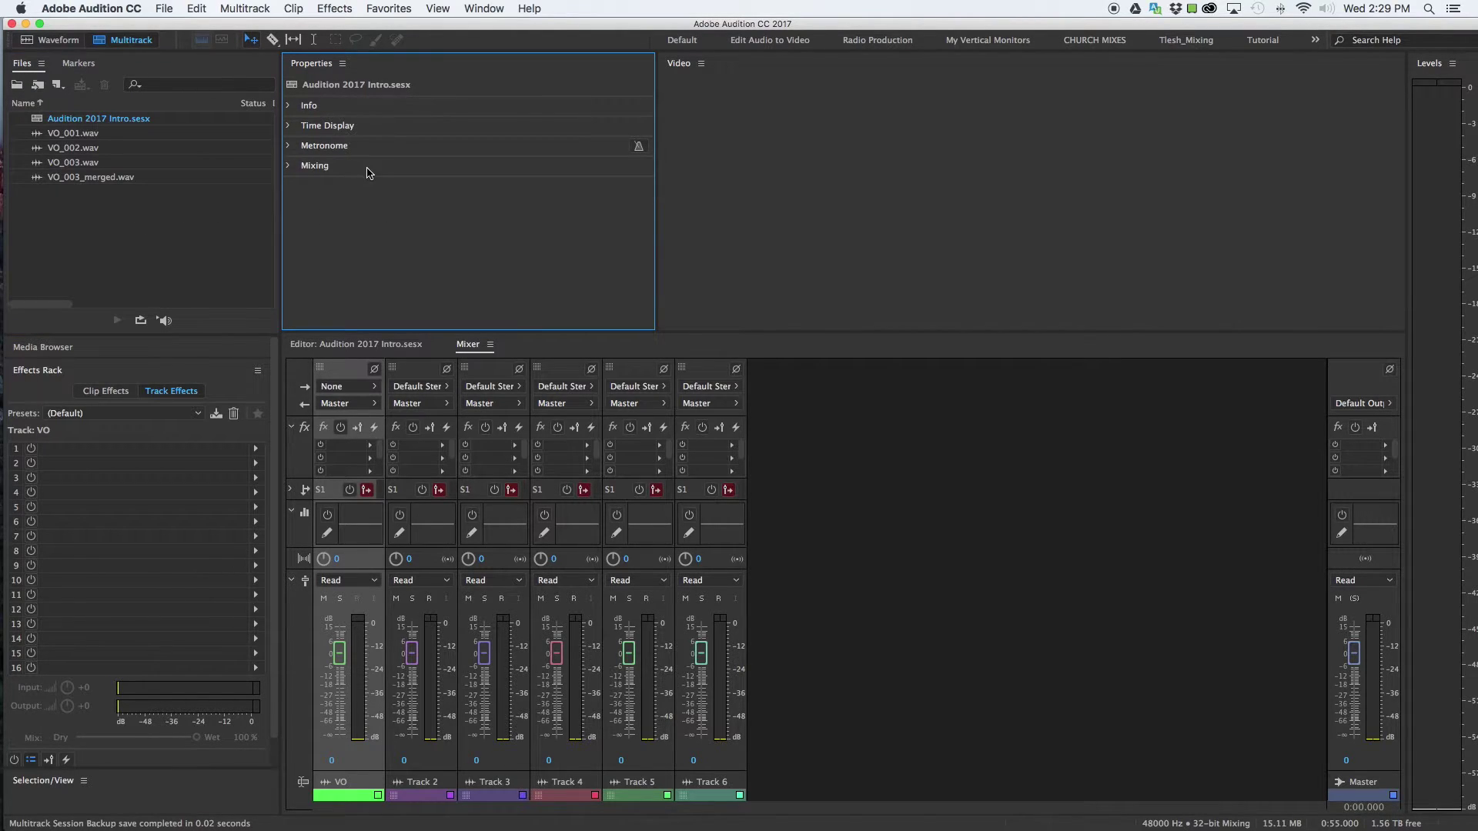
Step: Switch to the multitrack Editor and select the VO_003 clip, checking its Basic Settings
click(325, 348)
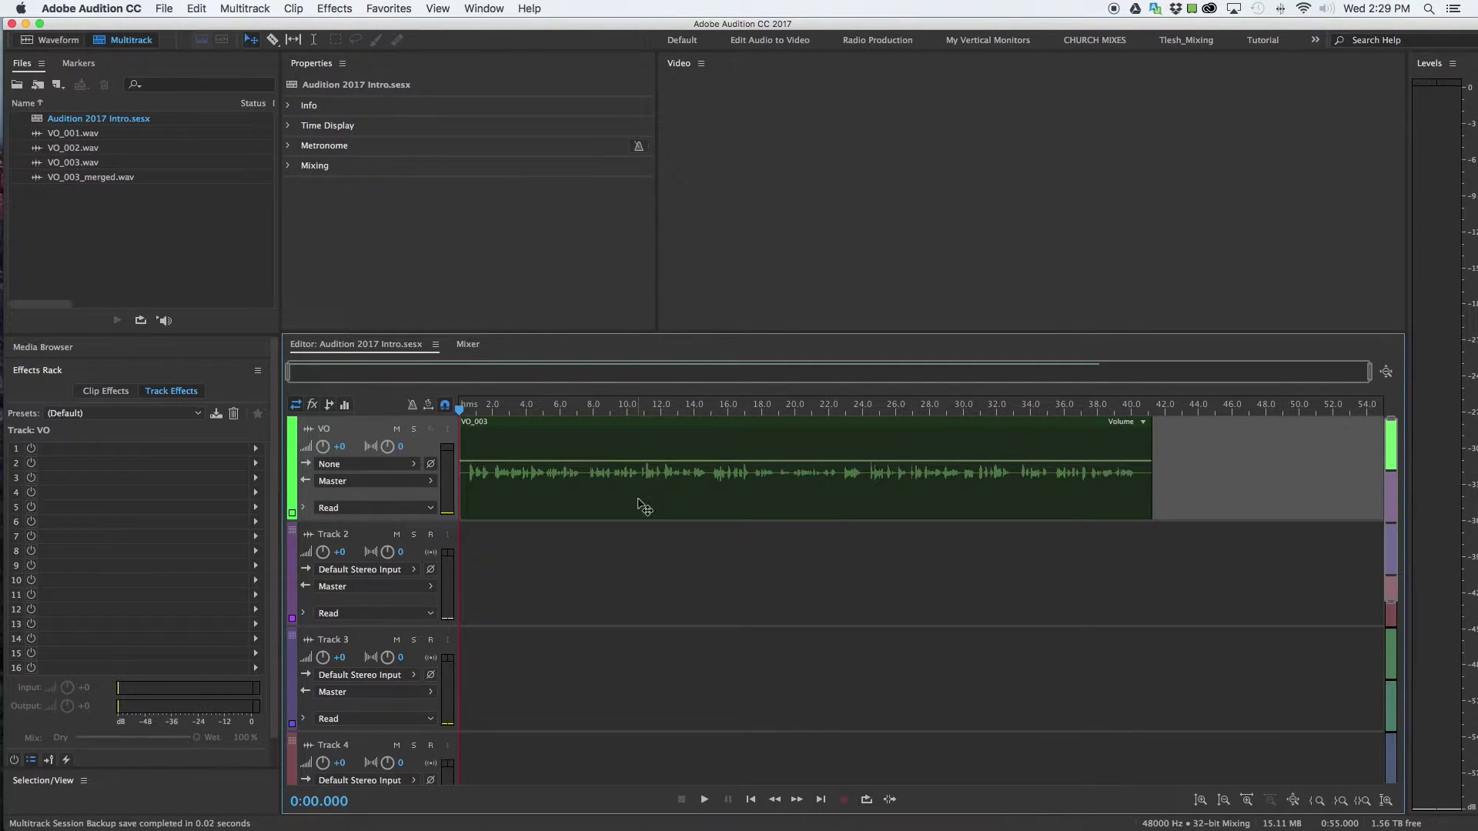
click(702, 502)
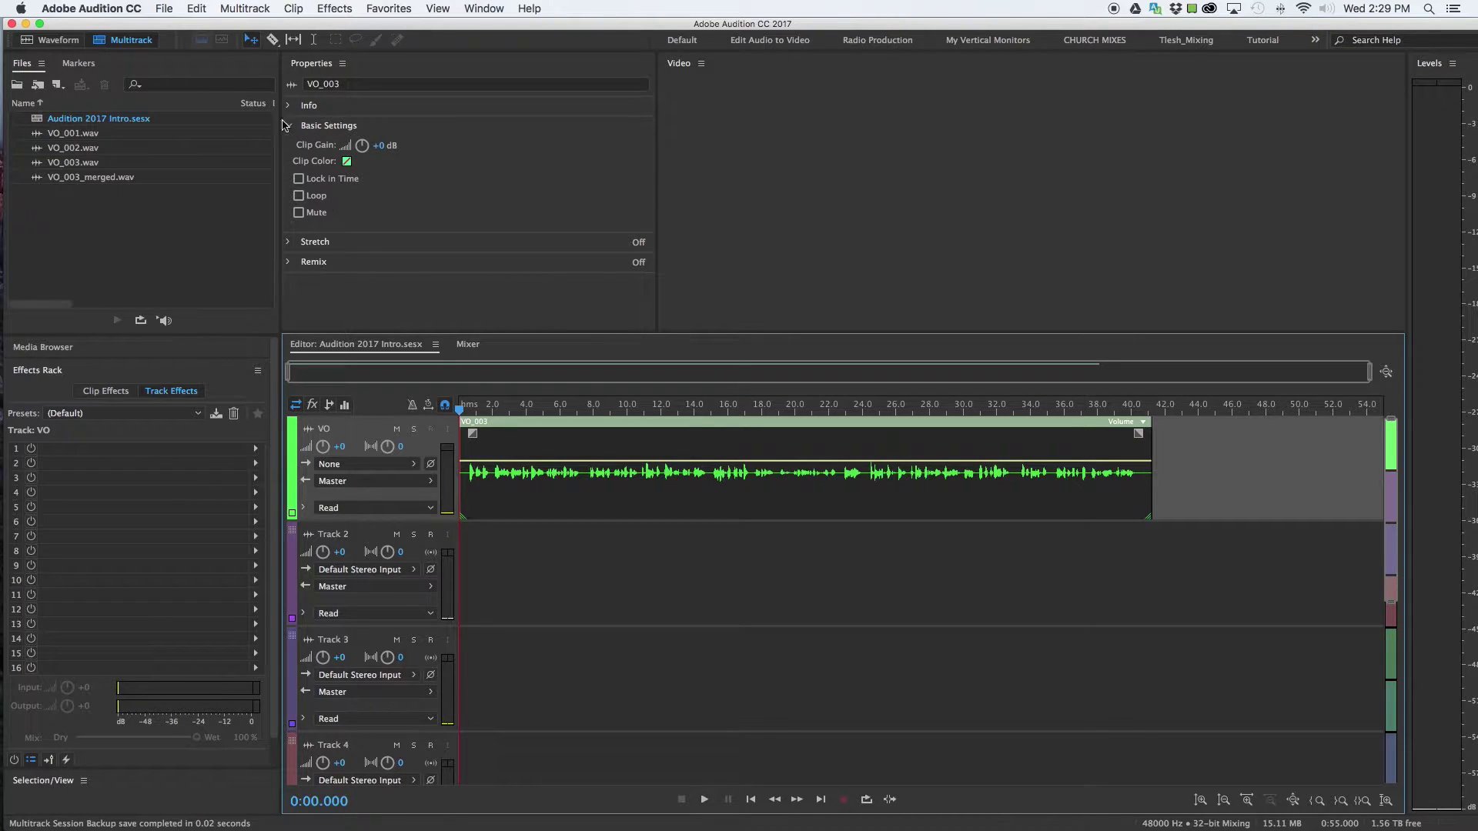
click(287, 126)
click(287, 125)
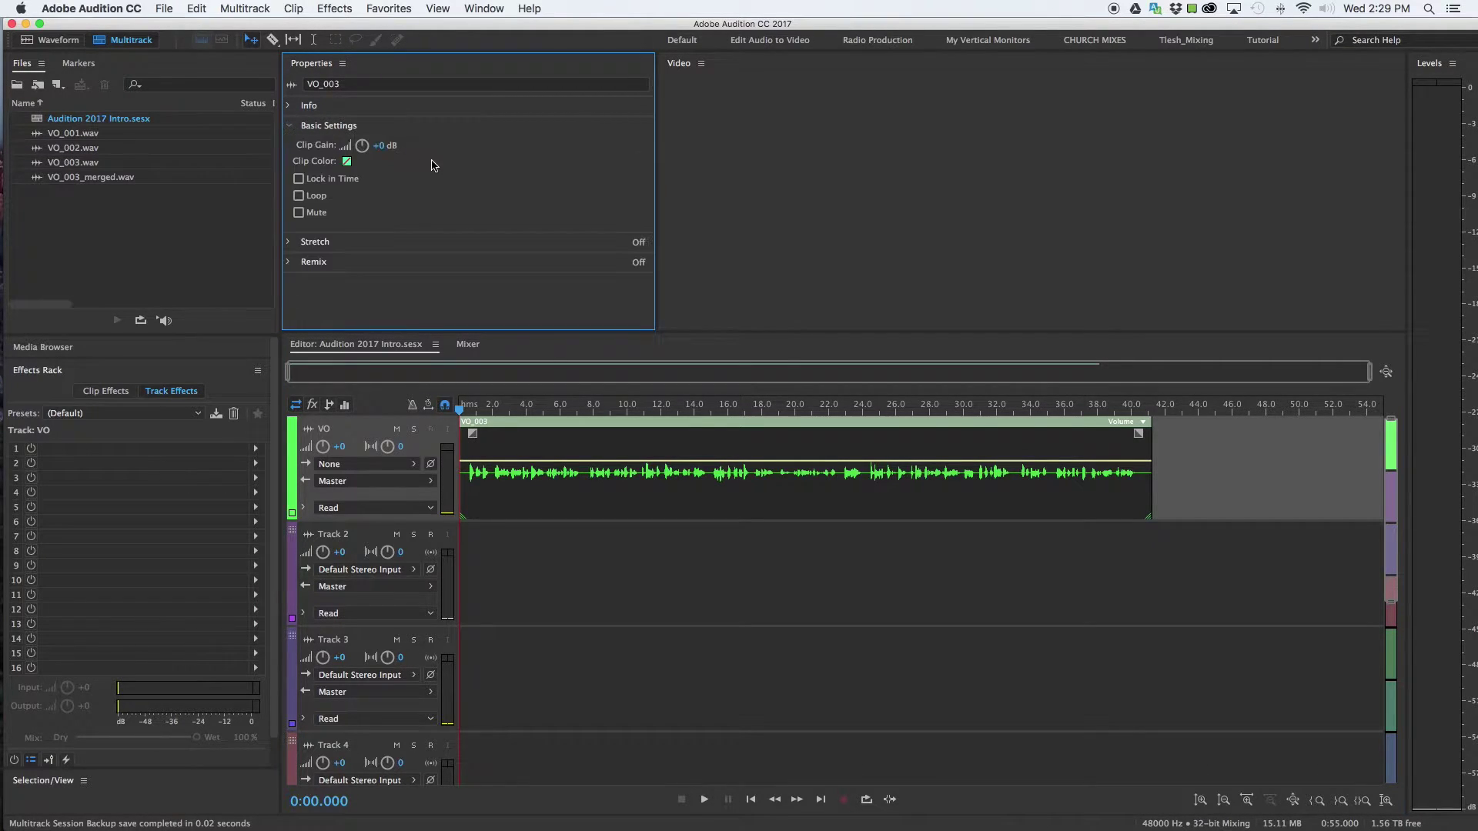
click(650, 572)
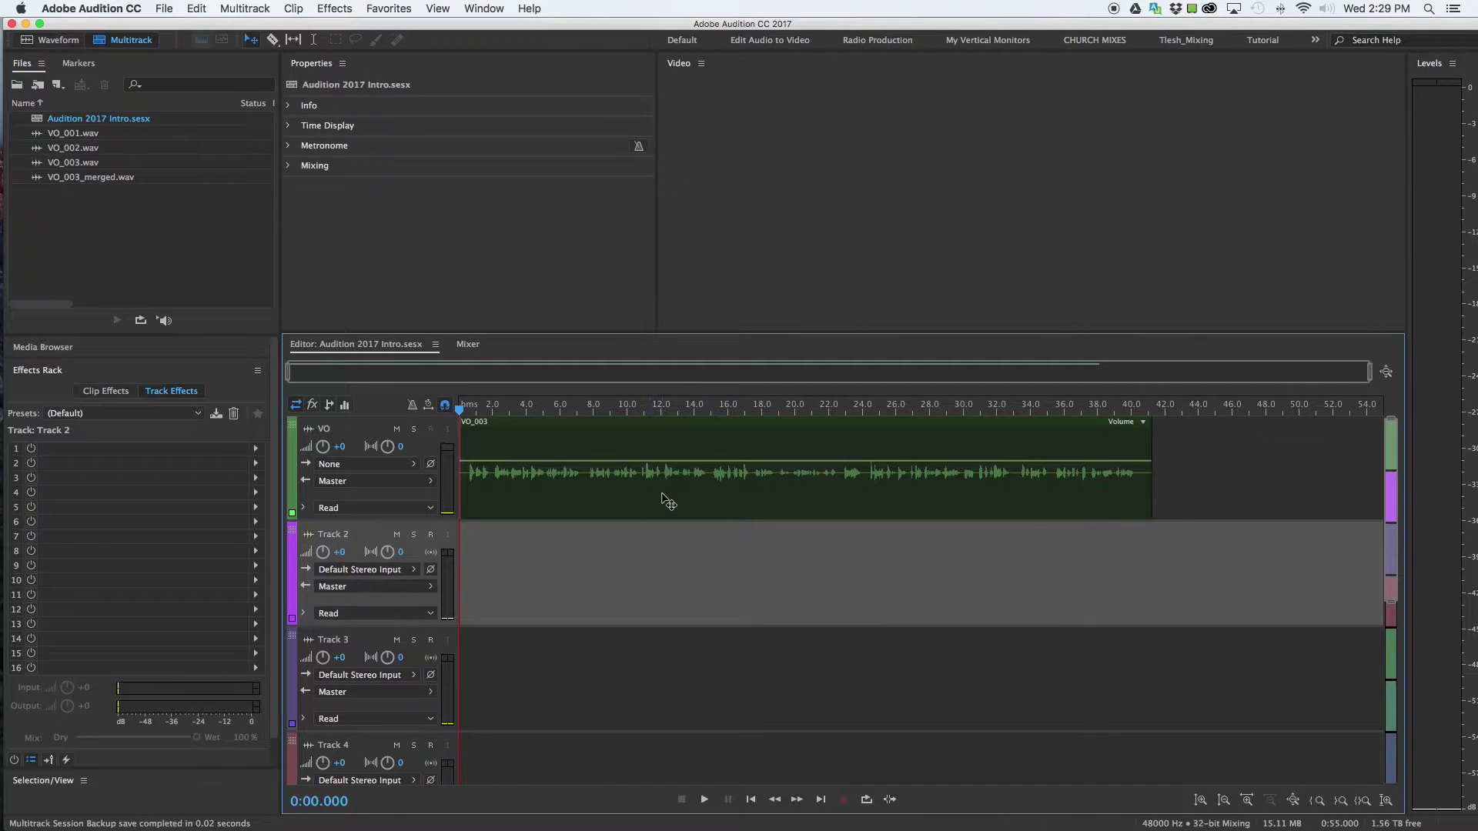
click(669, 501)
Step: Set the VO_003 clip's Clip Gain to 0 dB
mouse_move(361, 146)
mouse_down()
mouse_move(364, 133)
mouse_move(360, 150)
mouse_up()
click(382, 148)
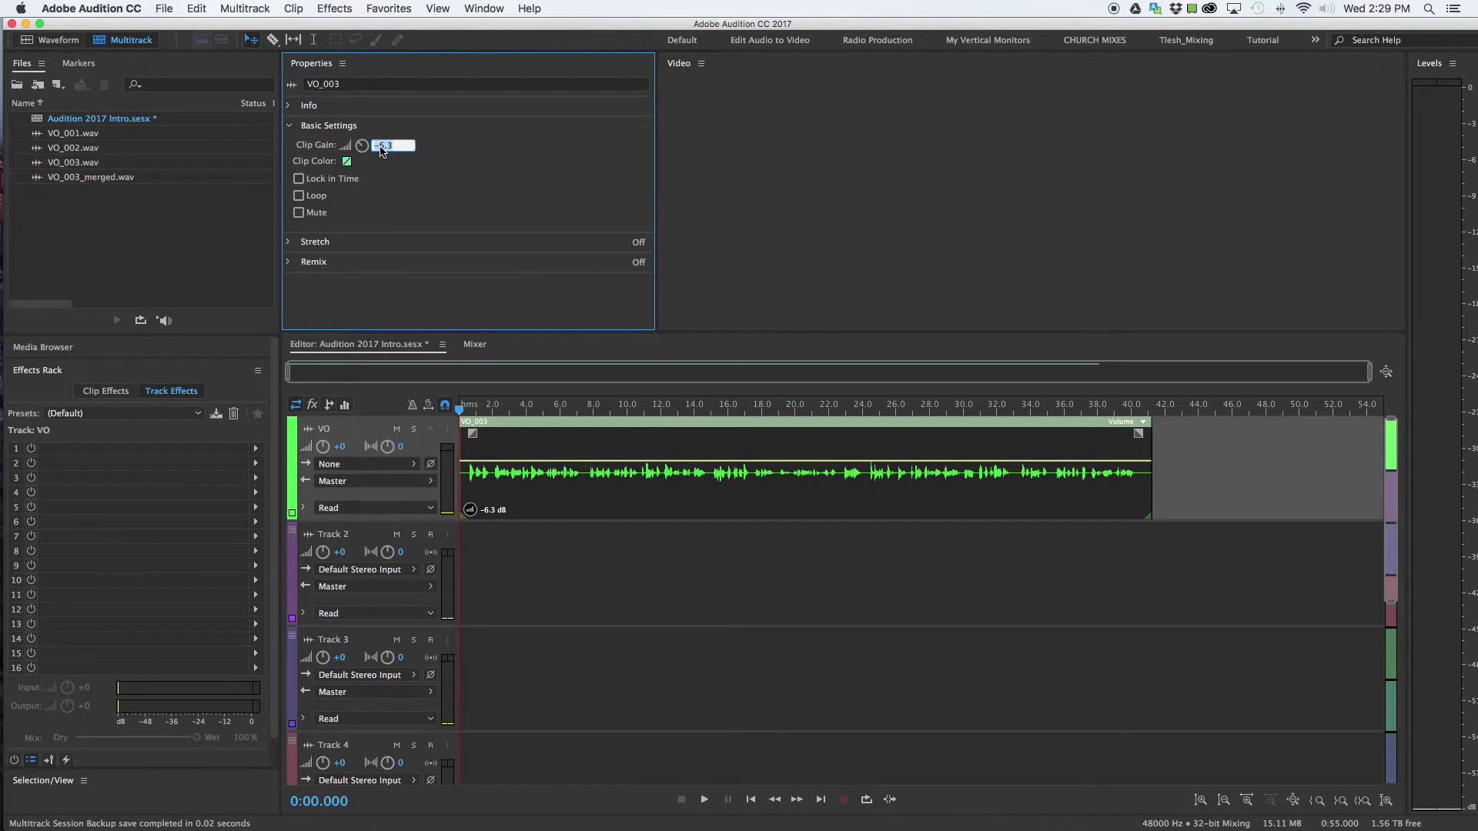
text(0)
key(Return)
Step: Split the VO_003 clip with the Razor tool at about 8, 16 and 27 seconds
key(r)
click(589, 493)
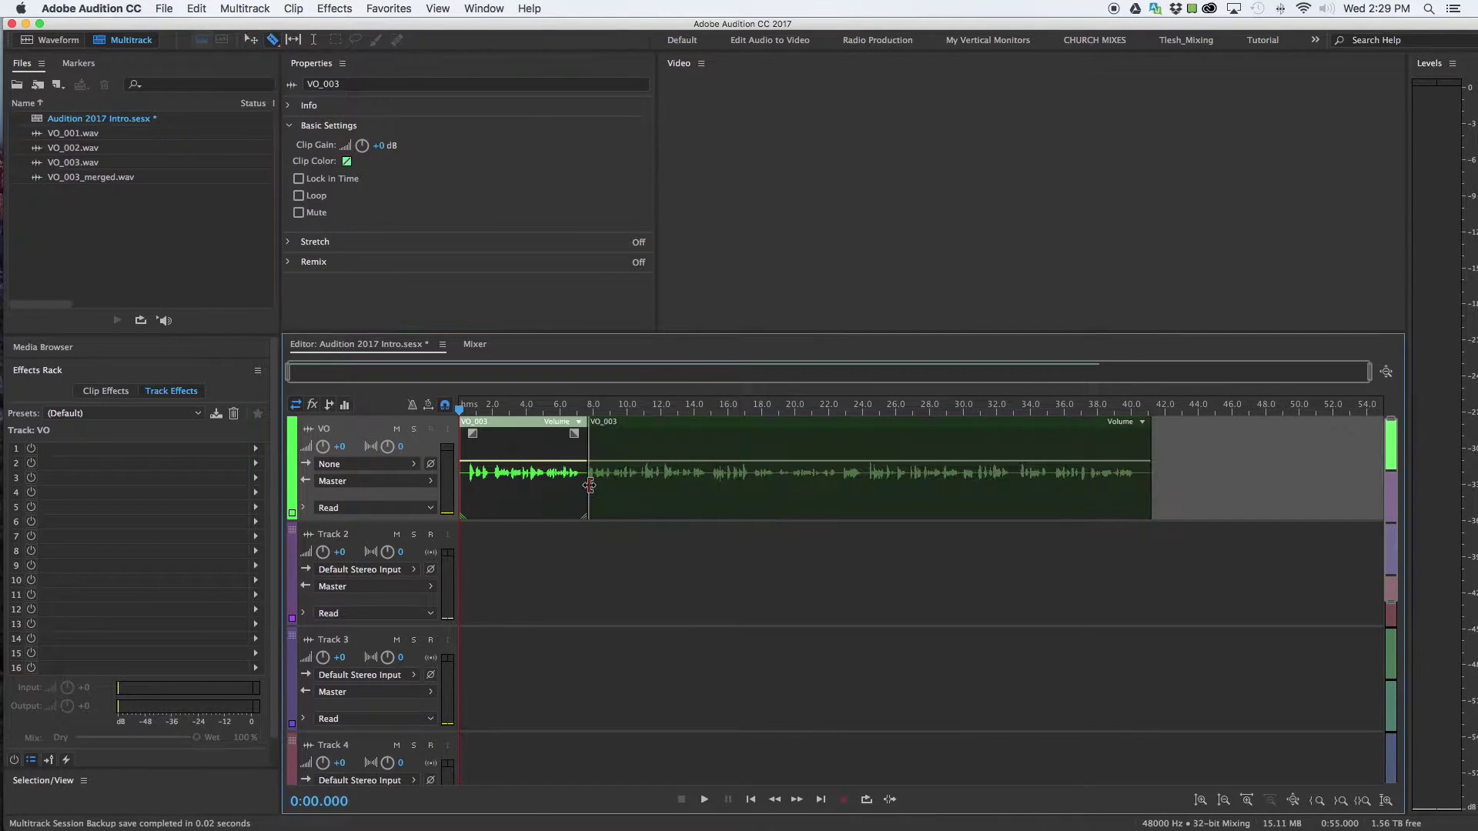
click(725, 493)
click(910, 488)
key(v)
Step: Select each of the four VO_003 pieces in turn, then marquee-select all four
click(521, 547)
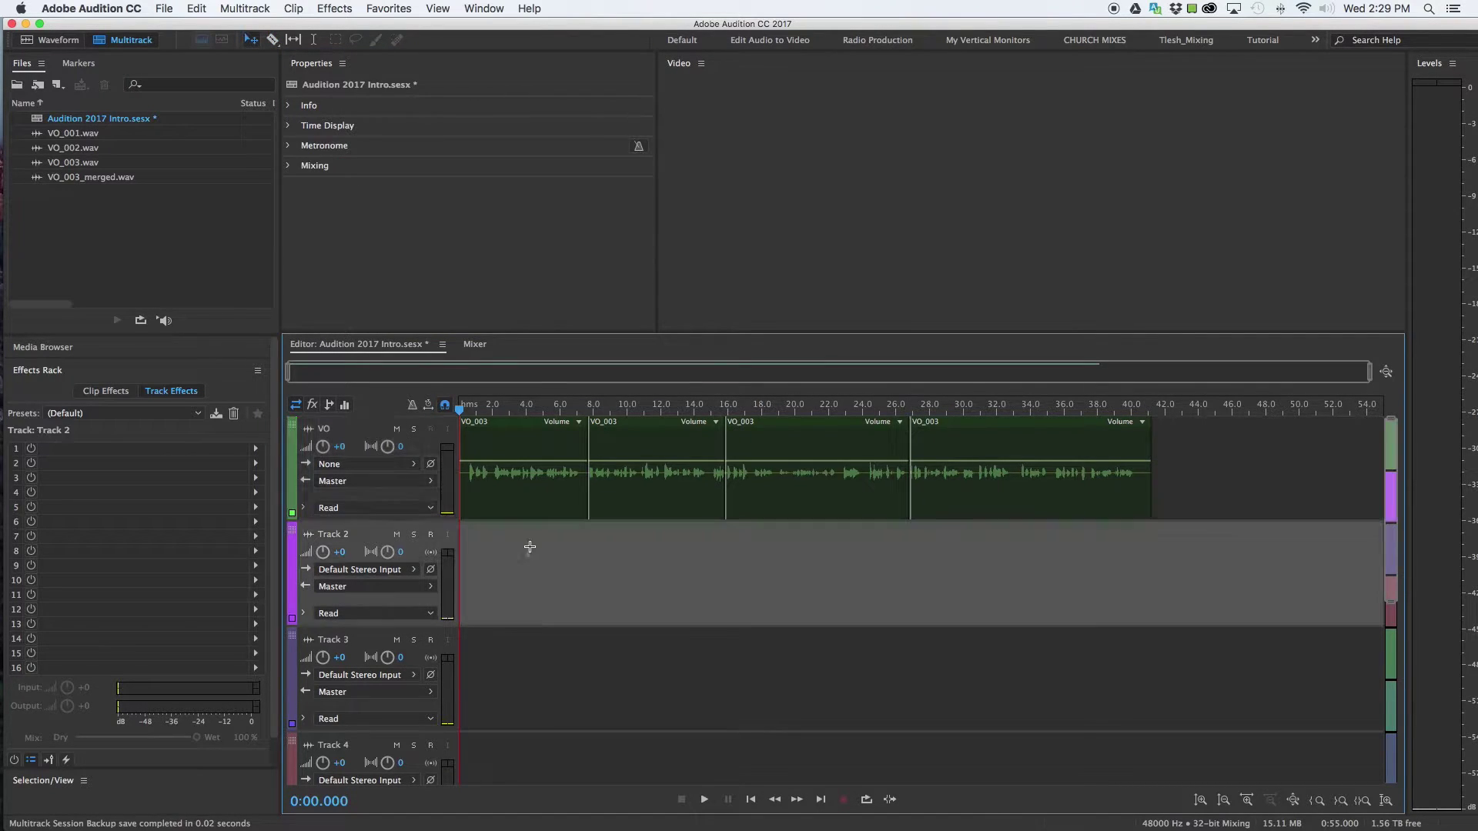
click(549, 506)
drag(679, 553, 684, 501)
drag(802, 546, 819, 477)
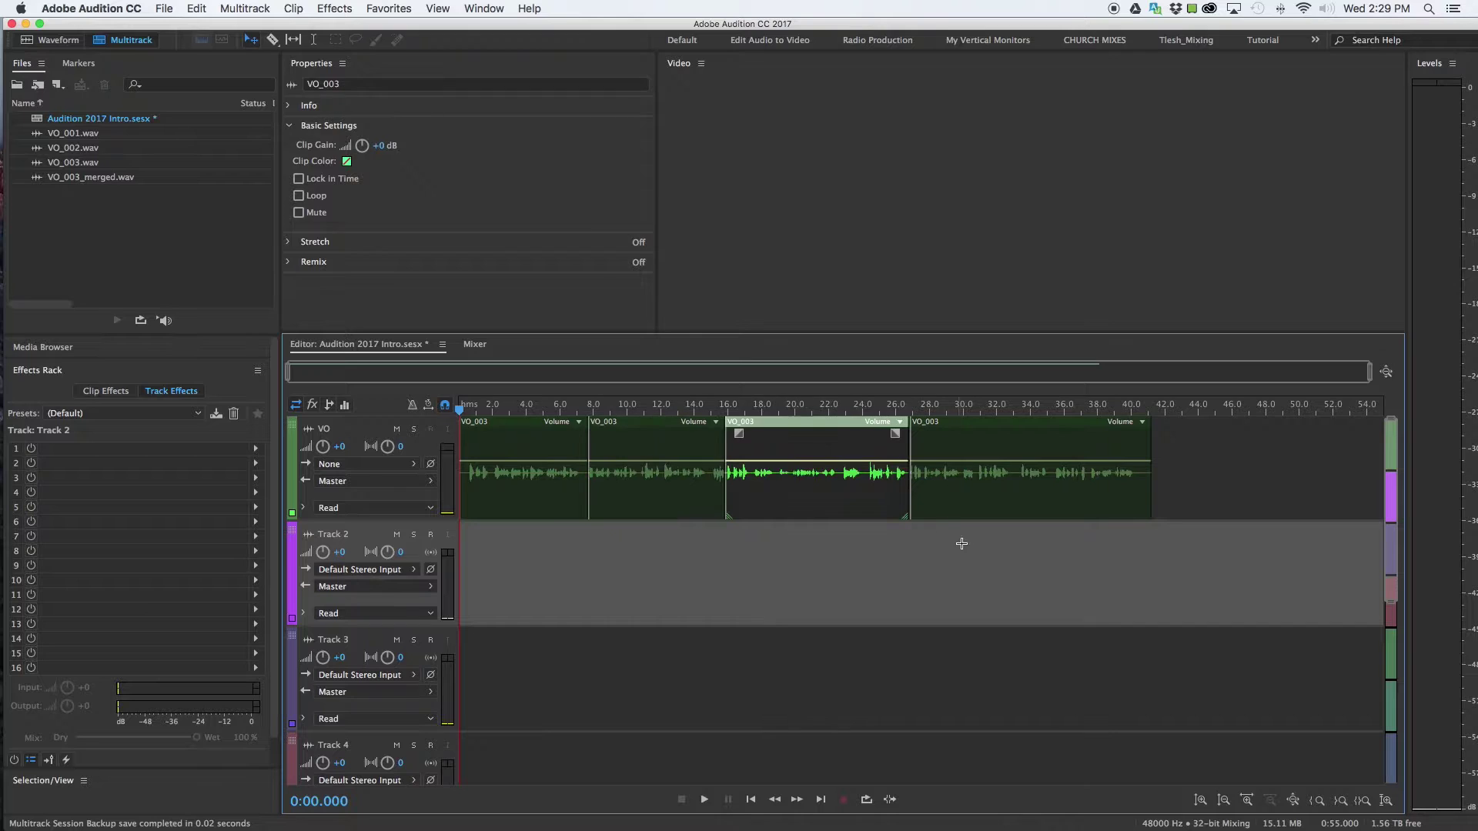
drag(966, 548, 1000, 481)
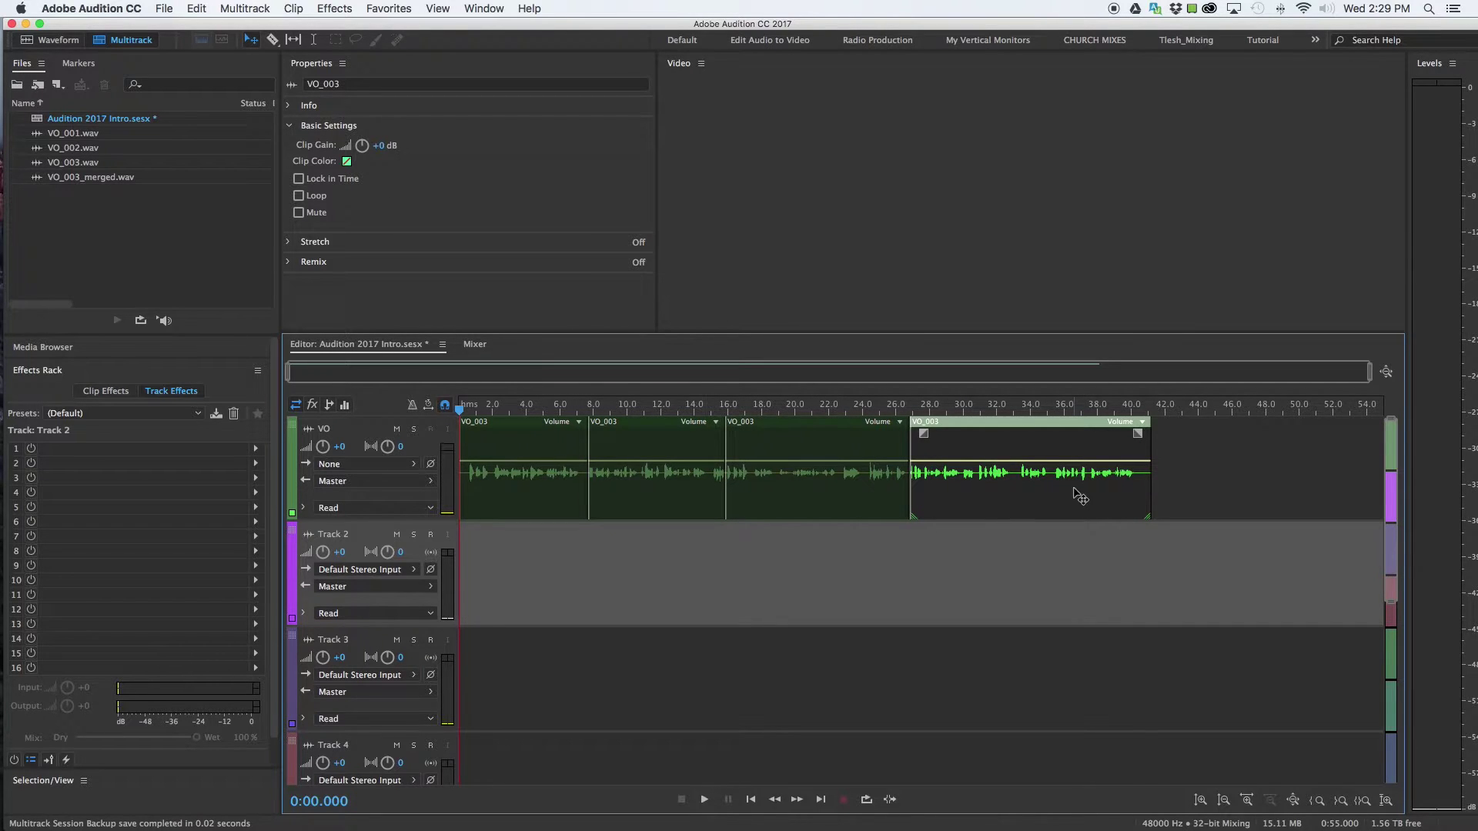
drag(1231, 477, 560, 443)
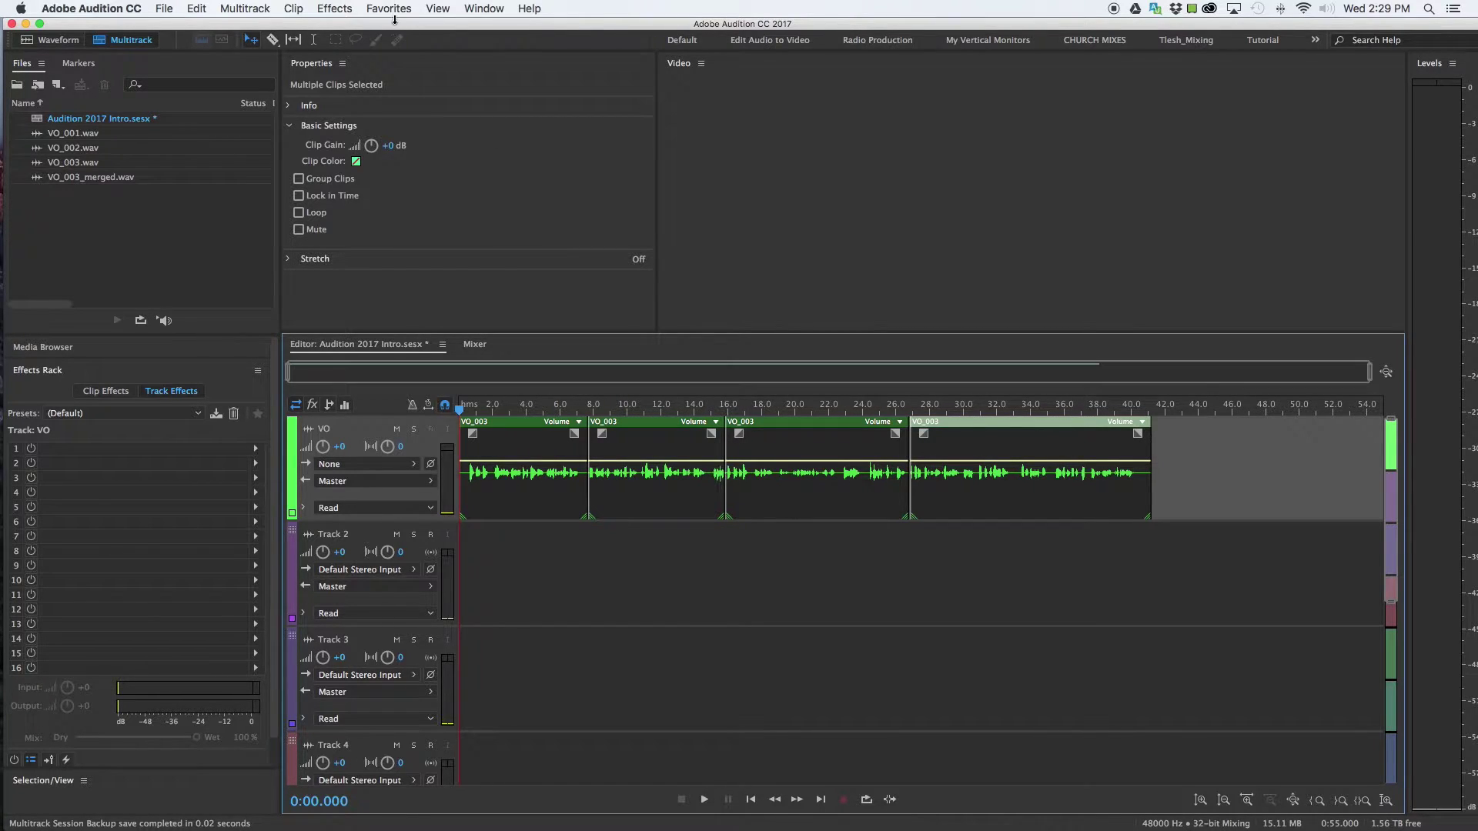
Step: Select the second VO_003 piece and review its Info timing and source-file details
click(293, 126)
click(292, 107)
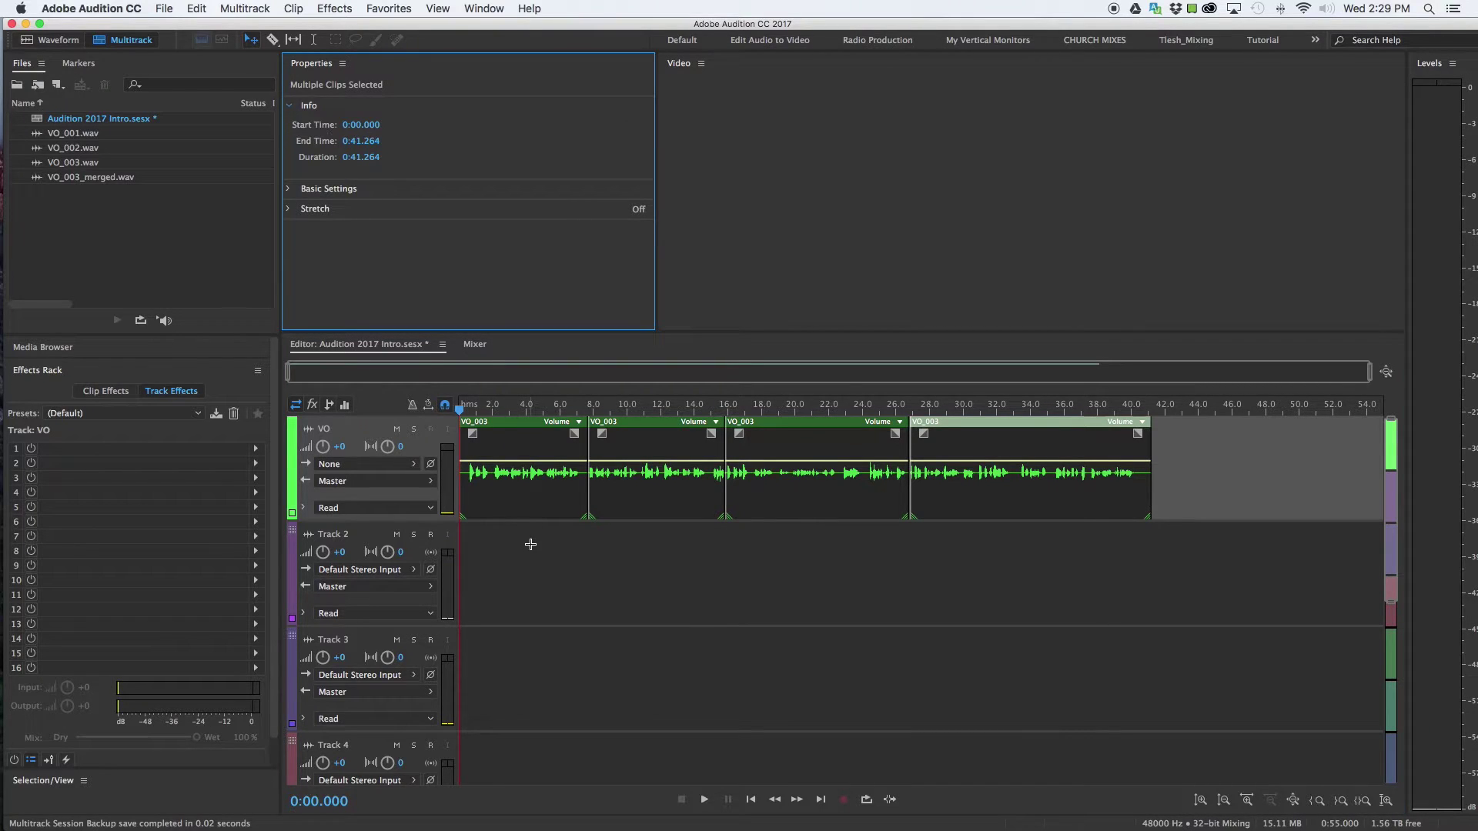
click(530, 544)
click(682, 506)
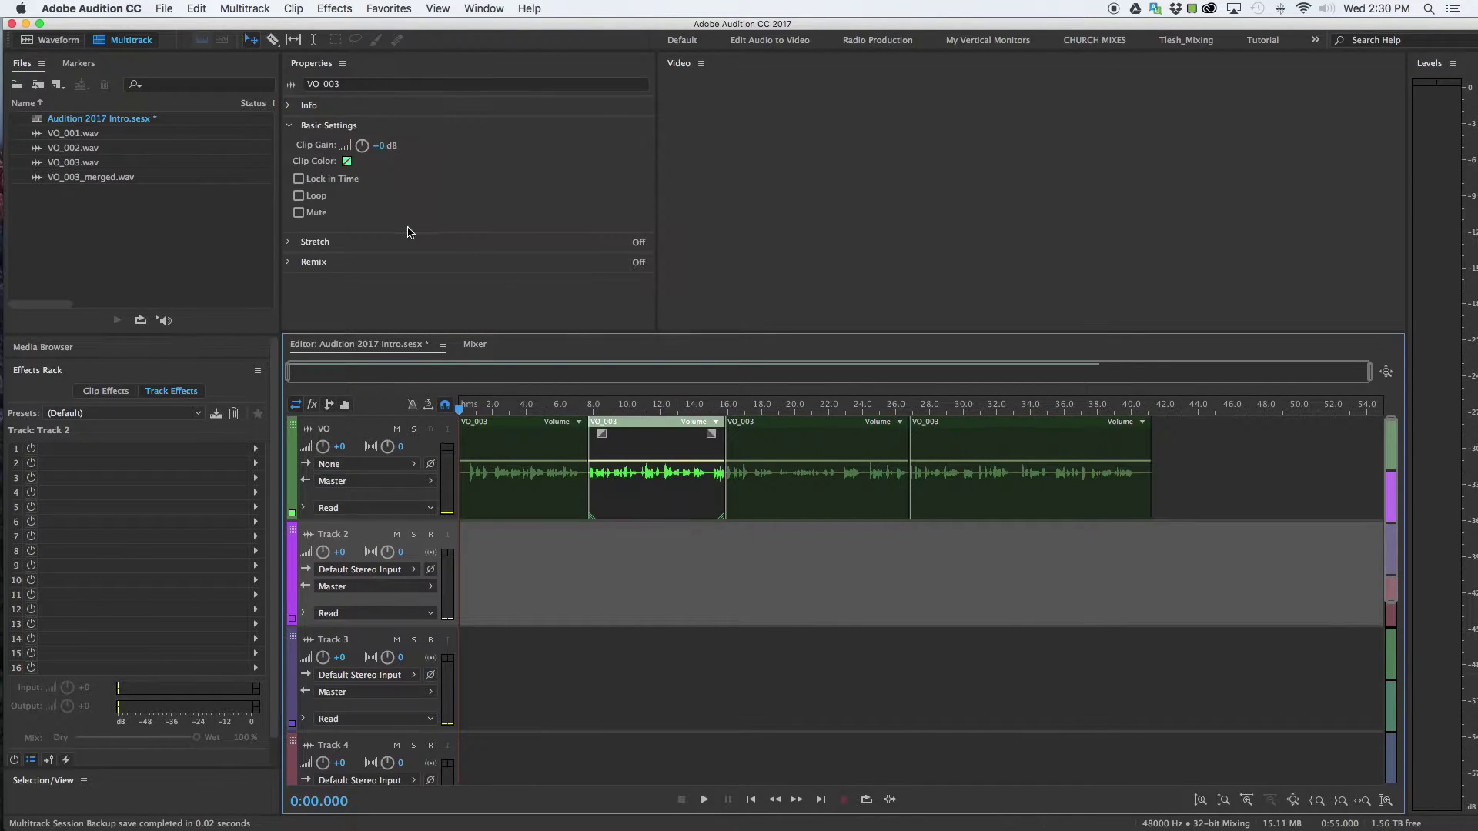
click(291, 108)
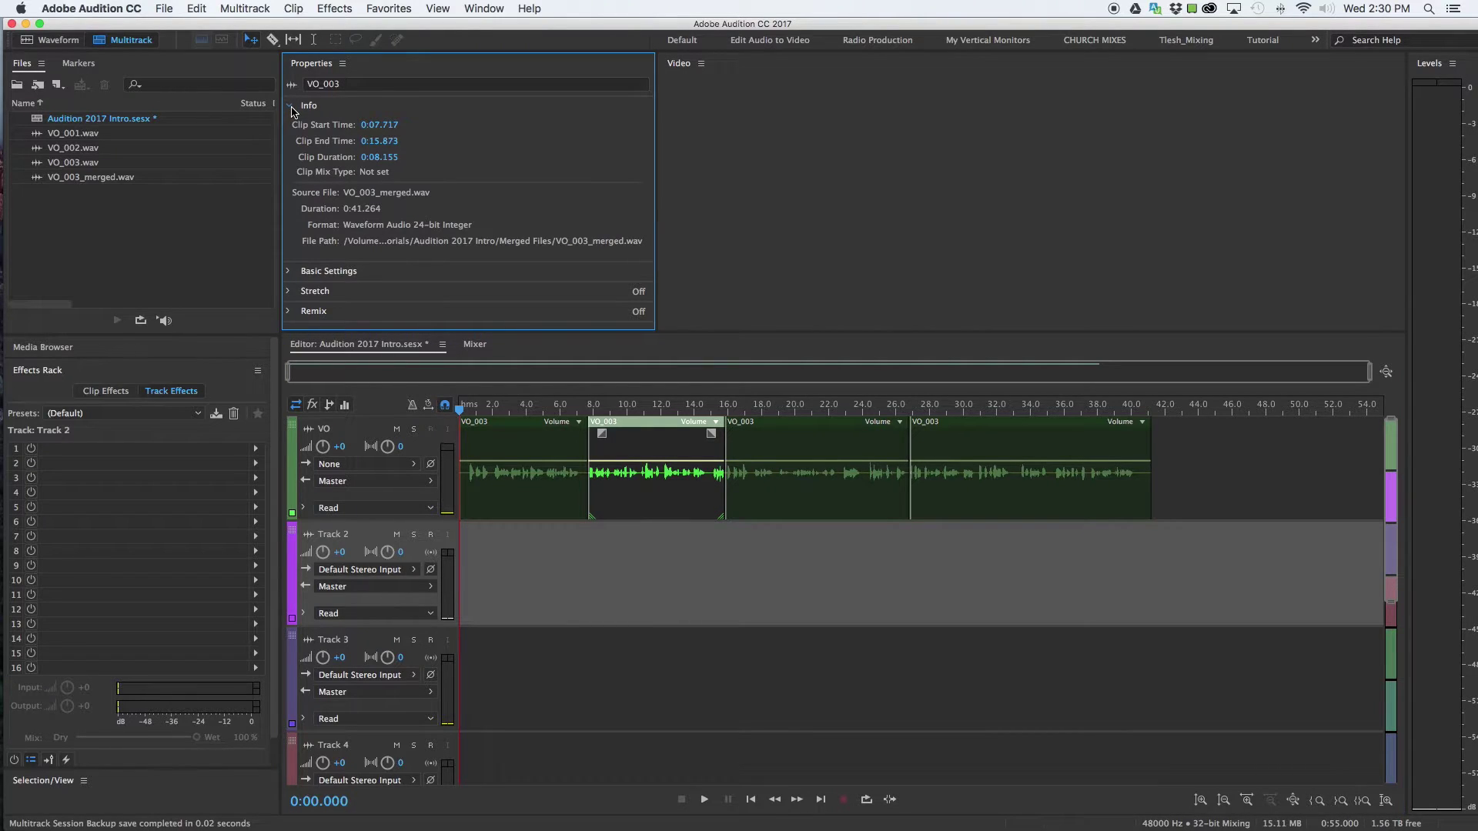
click(292, 108)
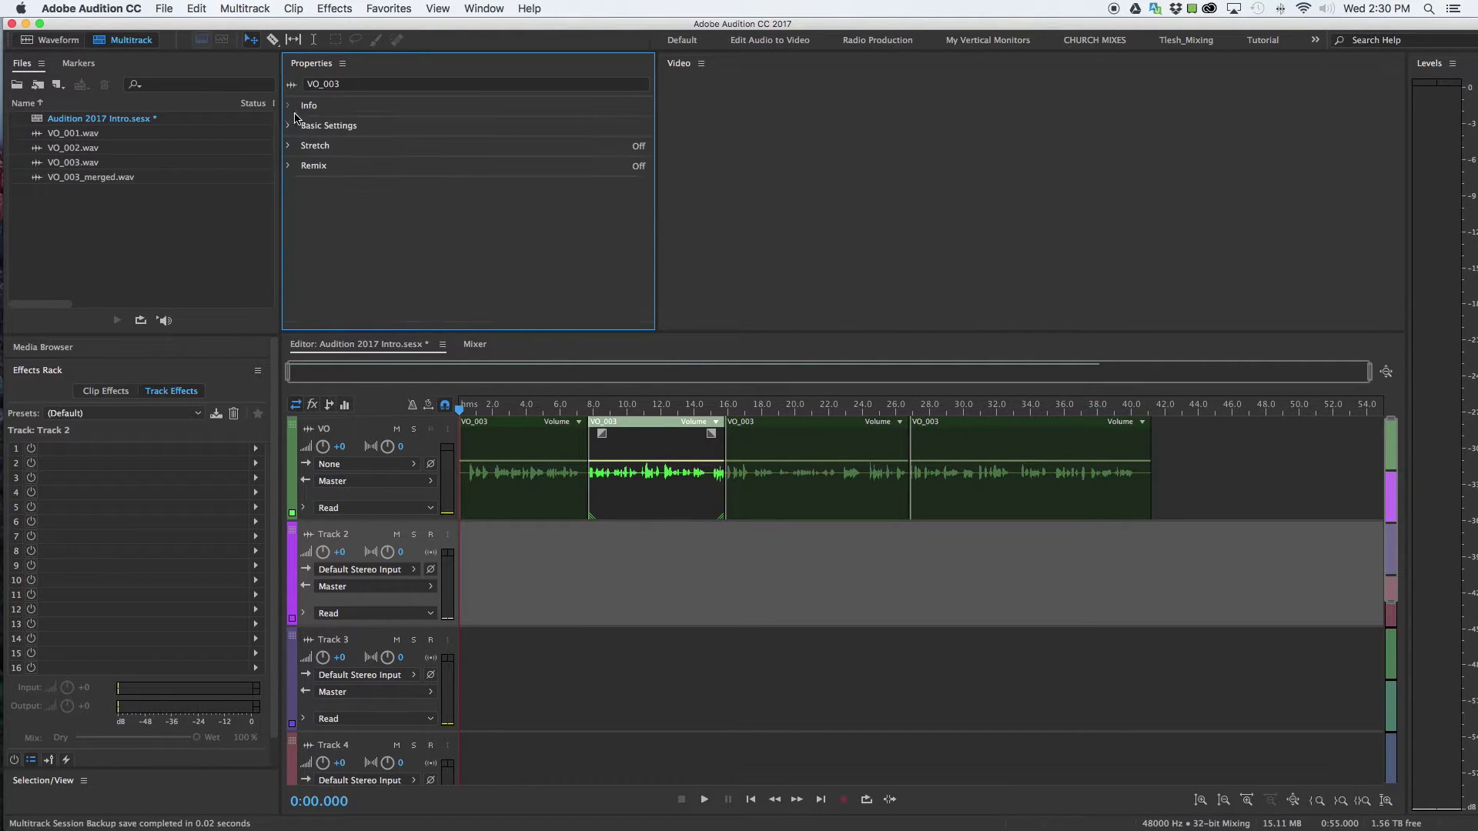
Step: Browse the clip's Basic Settings and Stretch sections, leaving the Remix section expanded
click(290, 127)
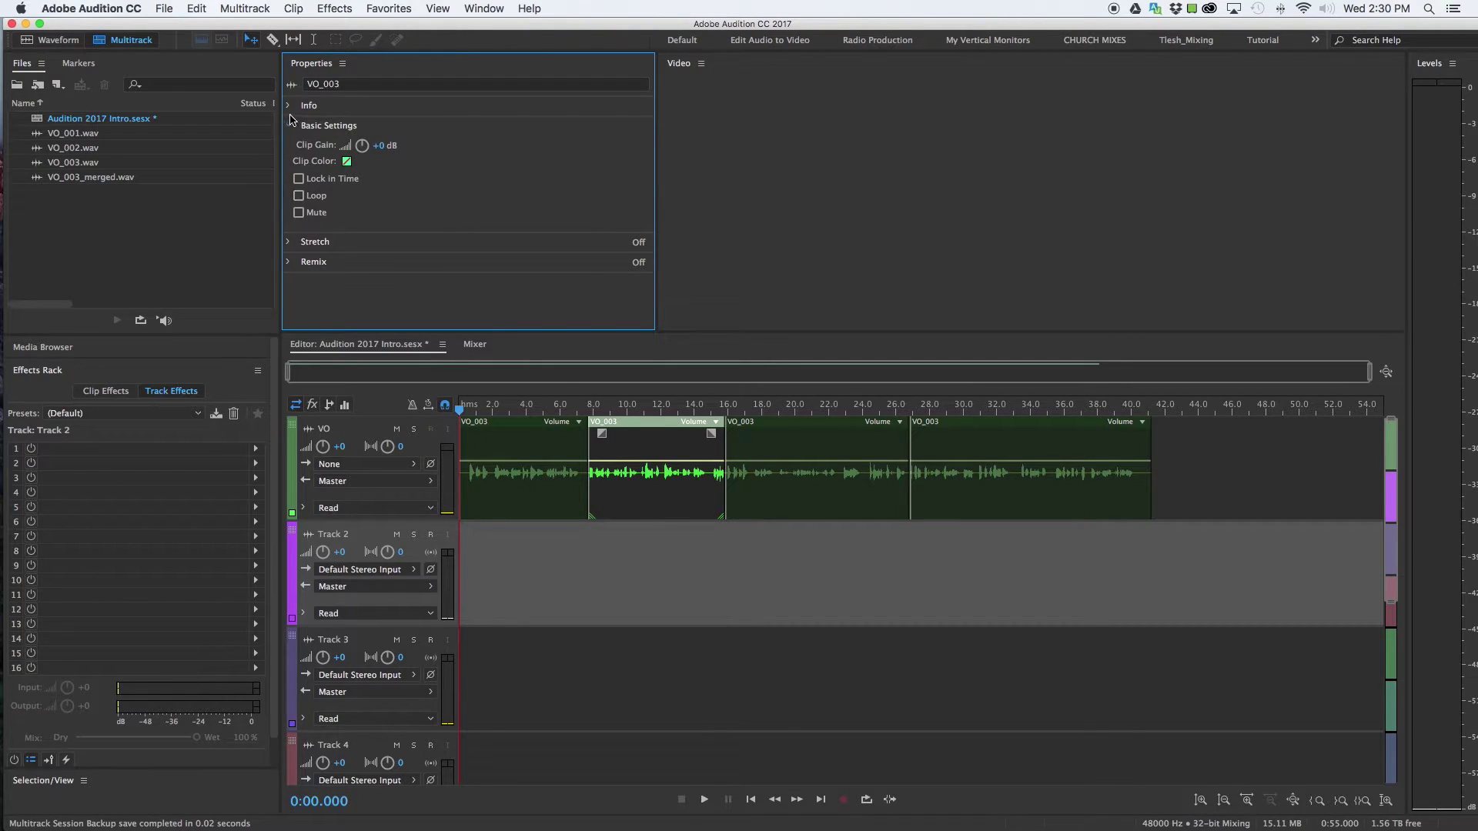
click(291, 126)
click(292, 147)
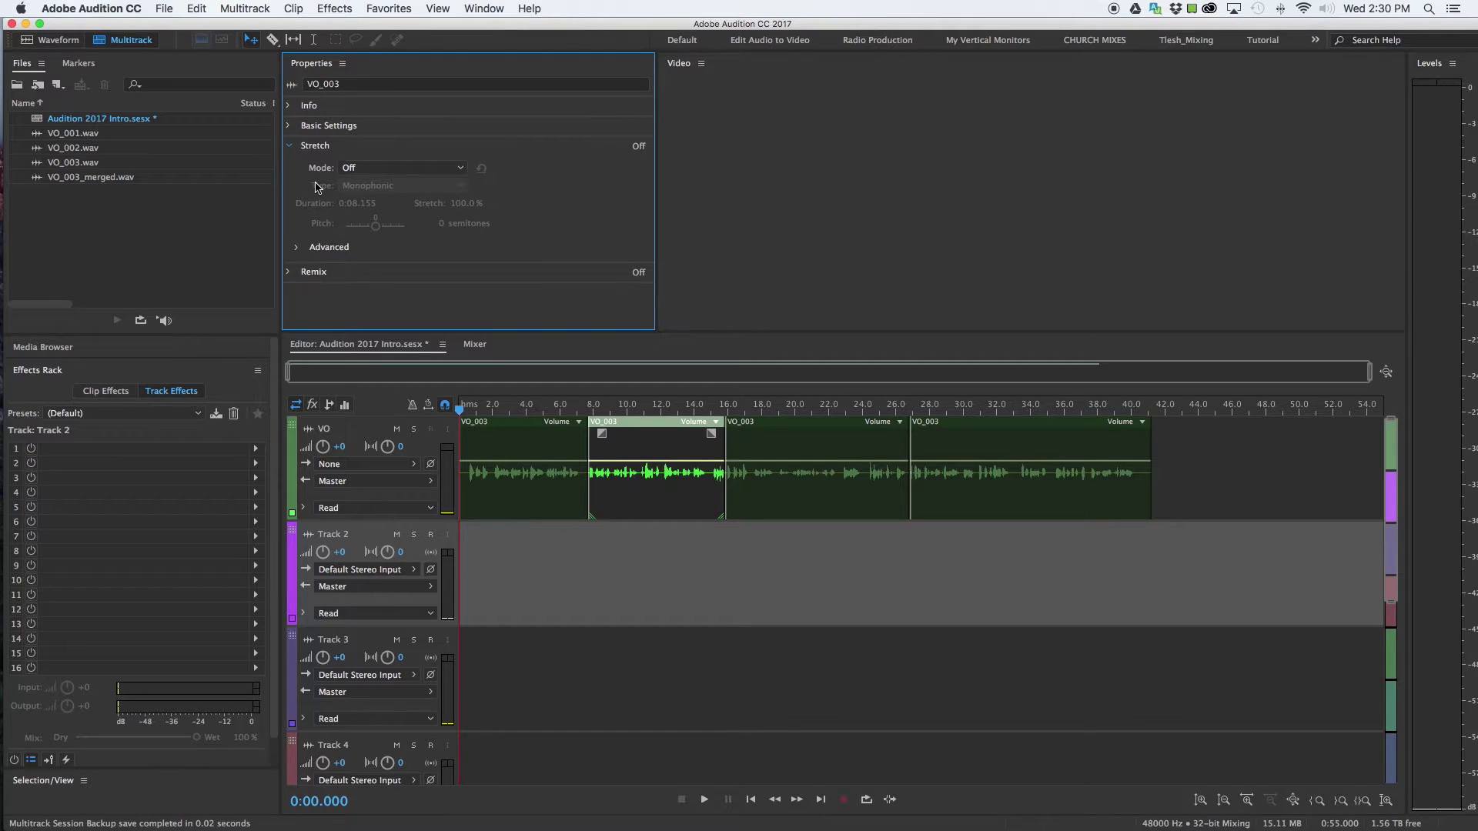
click(292, 148)
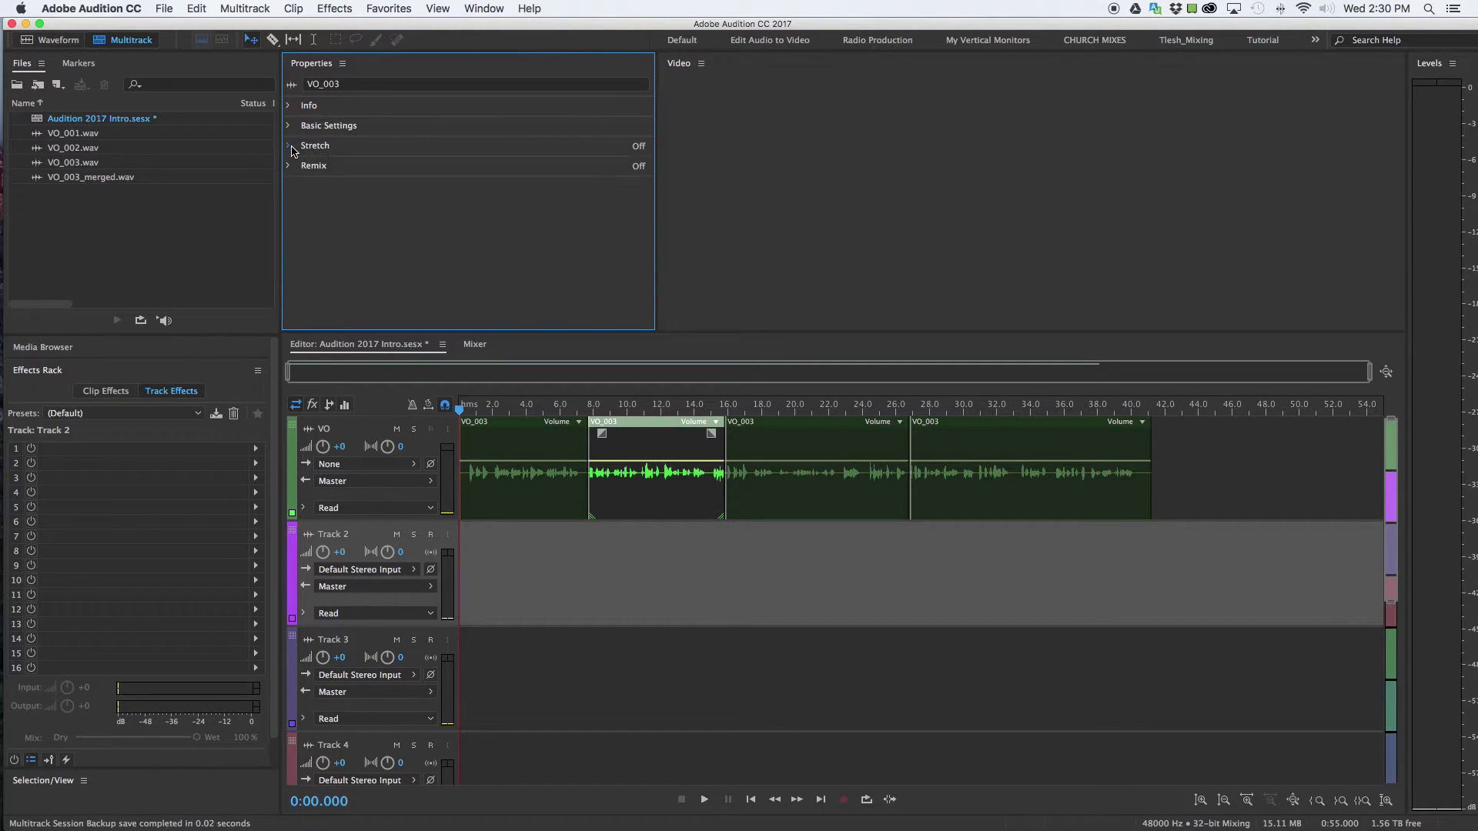
click(290, 166)
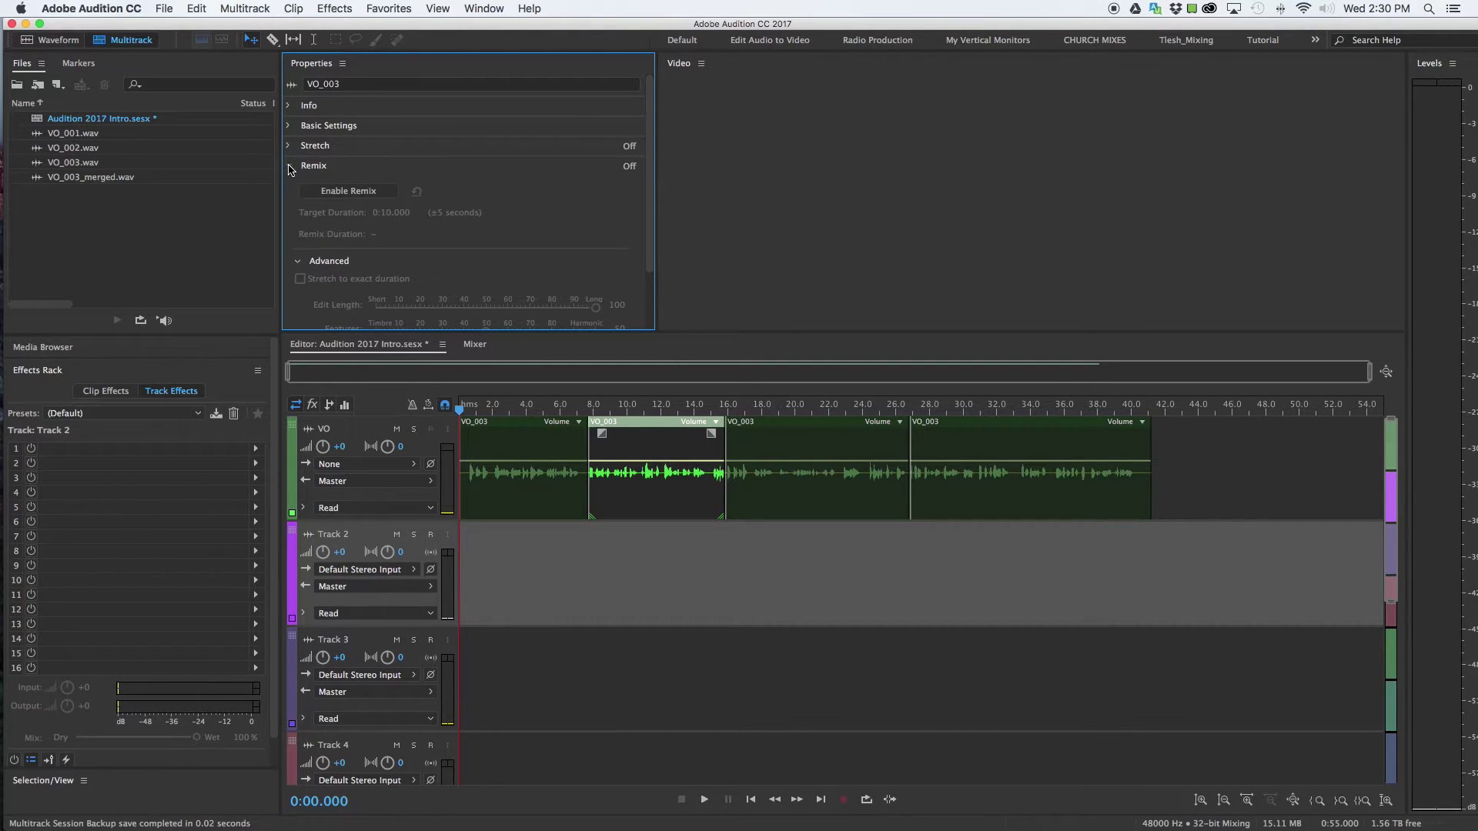
Step: Collapse Remix, dock the Video panel beside Properties, and widen Properties while narrowing Video
click(291, 167)
click(828, 142)
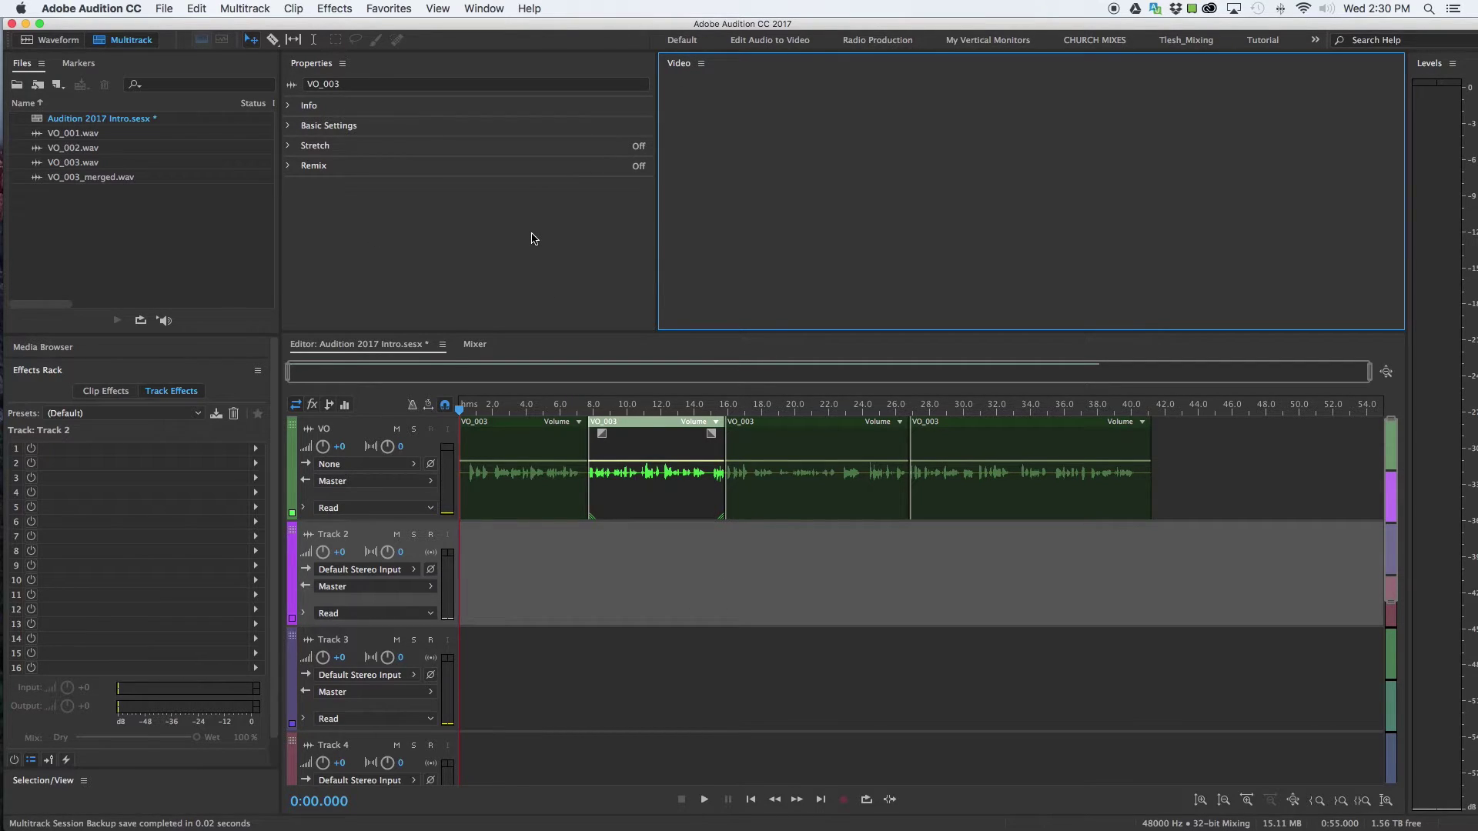
drag(658, 83, 1413, 374)
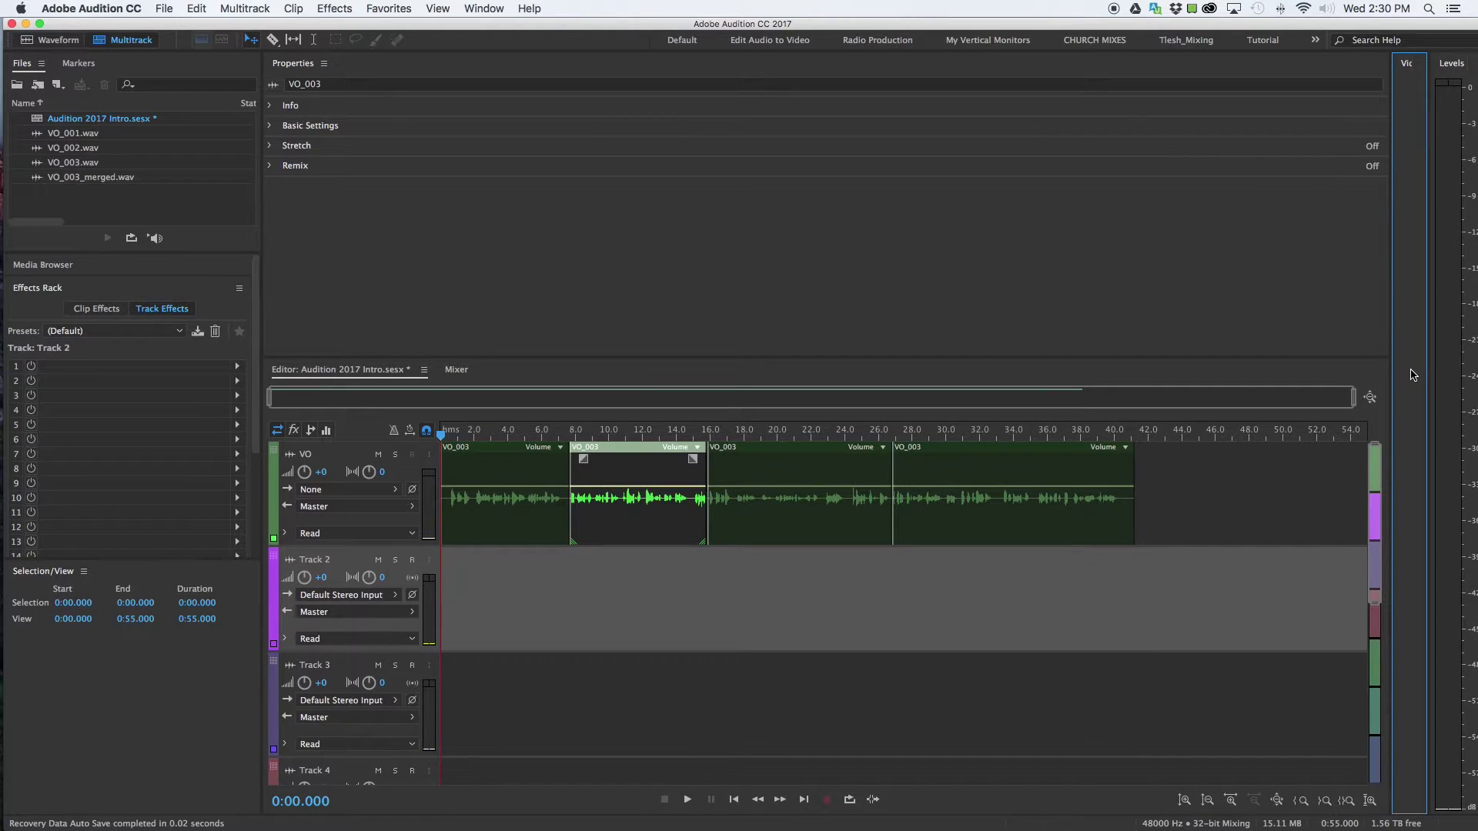
drag(1406, 67, 1372, 169)
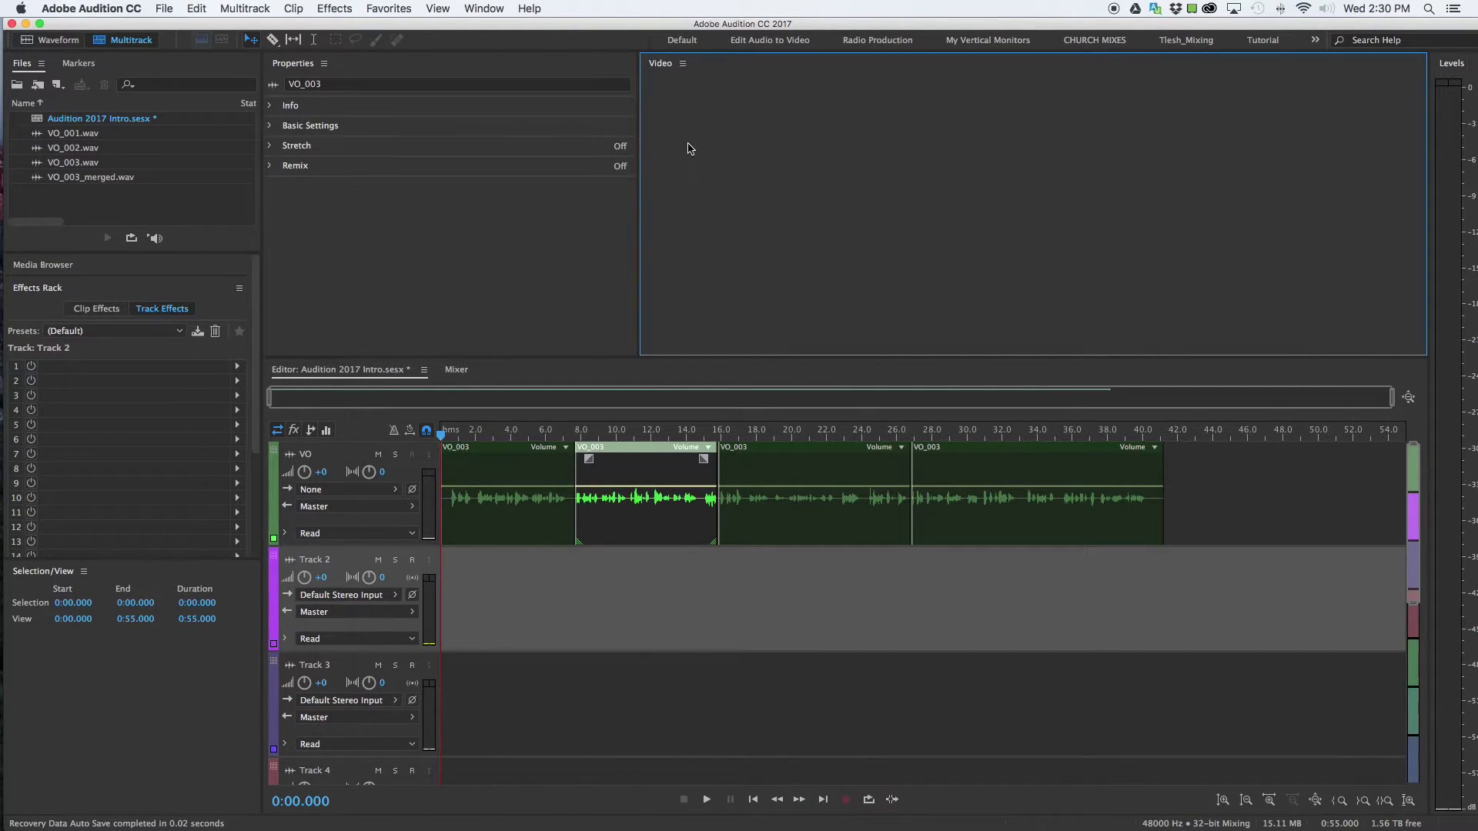
click(533, 286)
click(863, 180)
drag(638, 252, 866, 257)
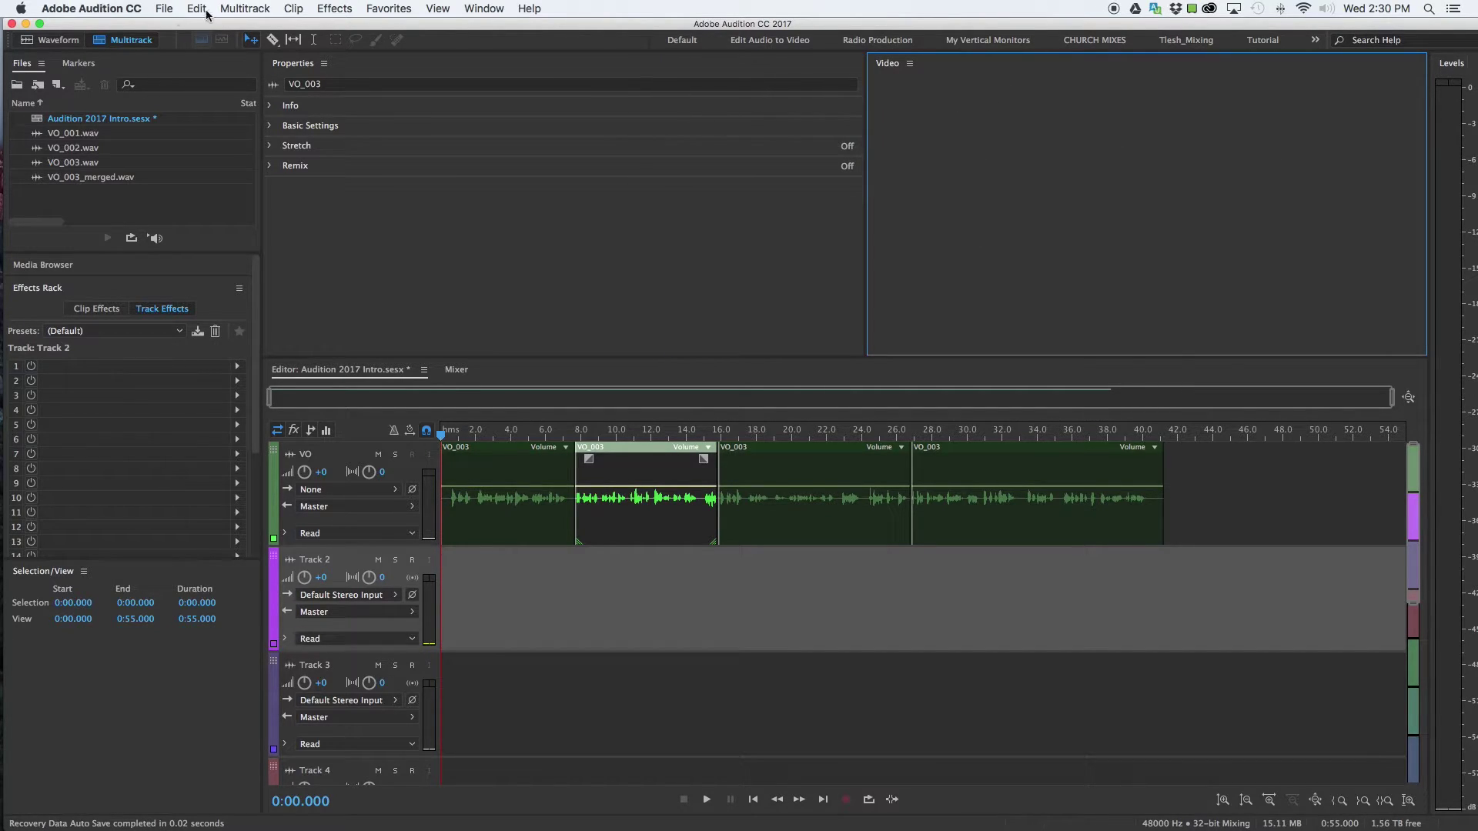
click(30, 66)
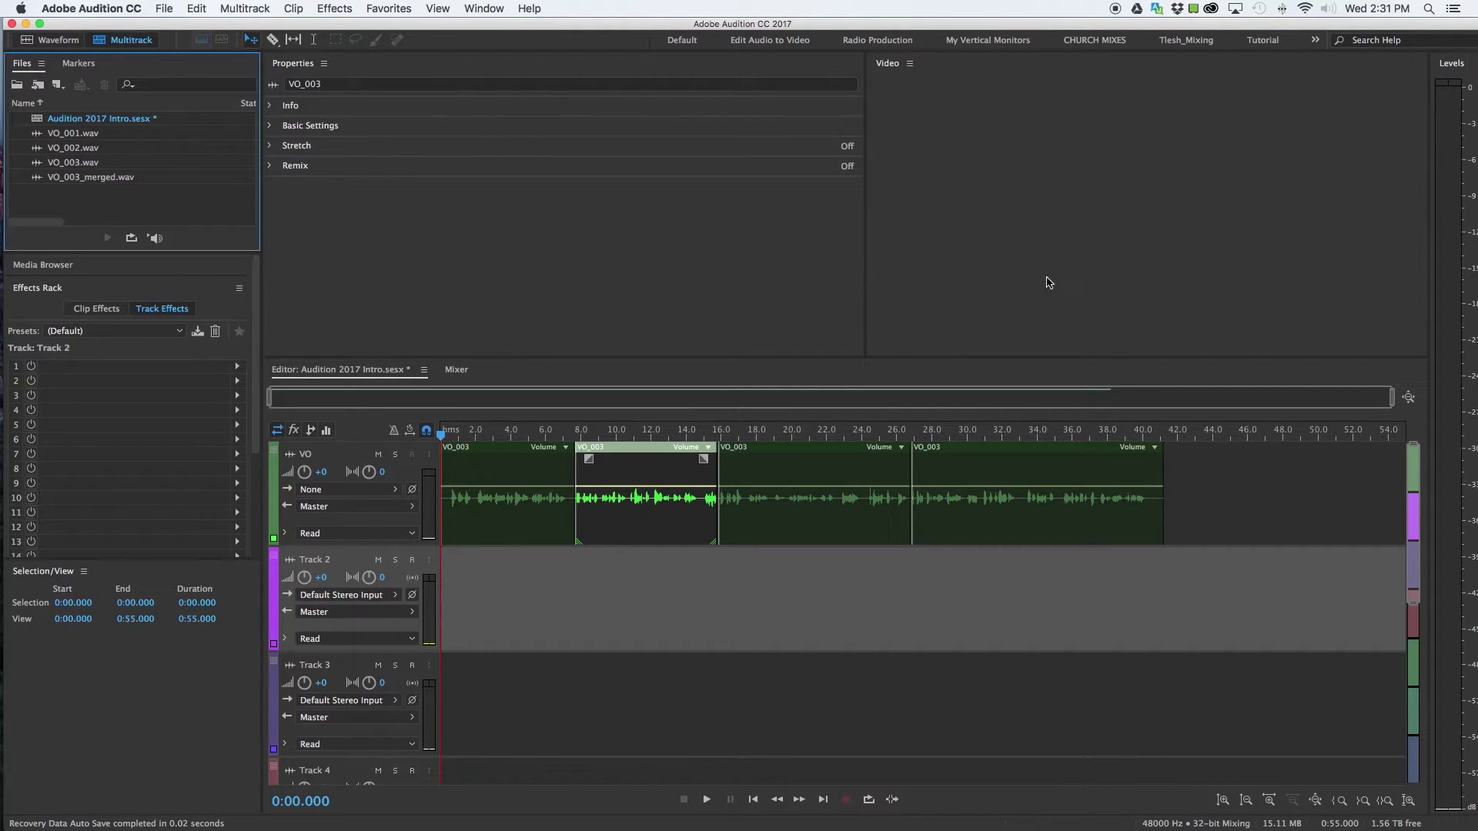
click(1047, 282)
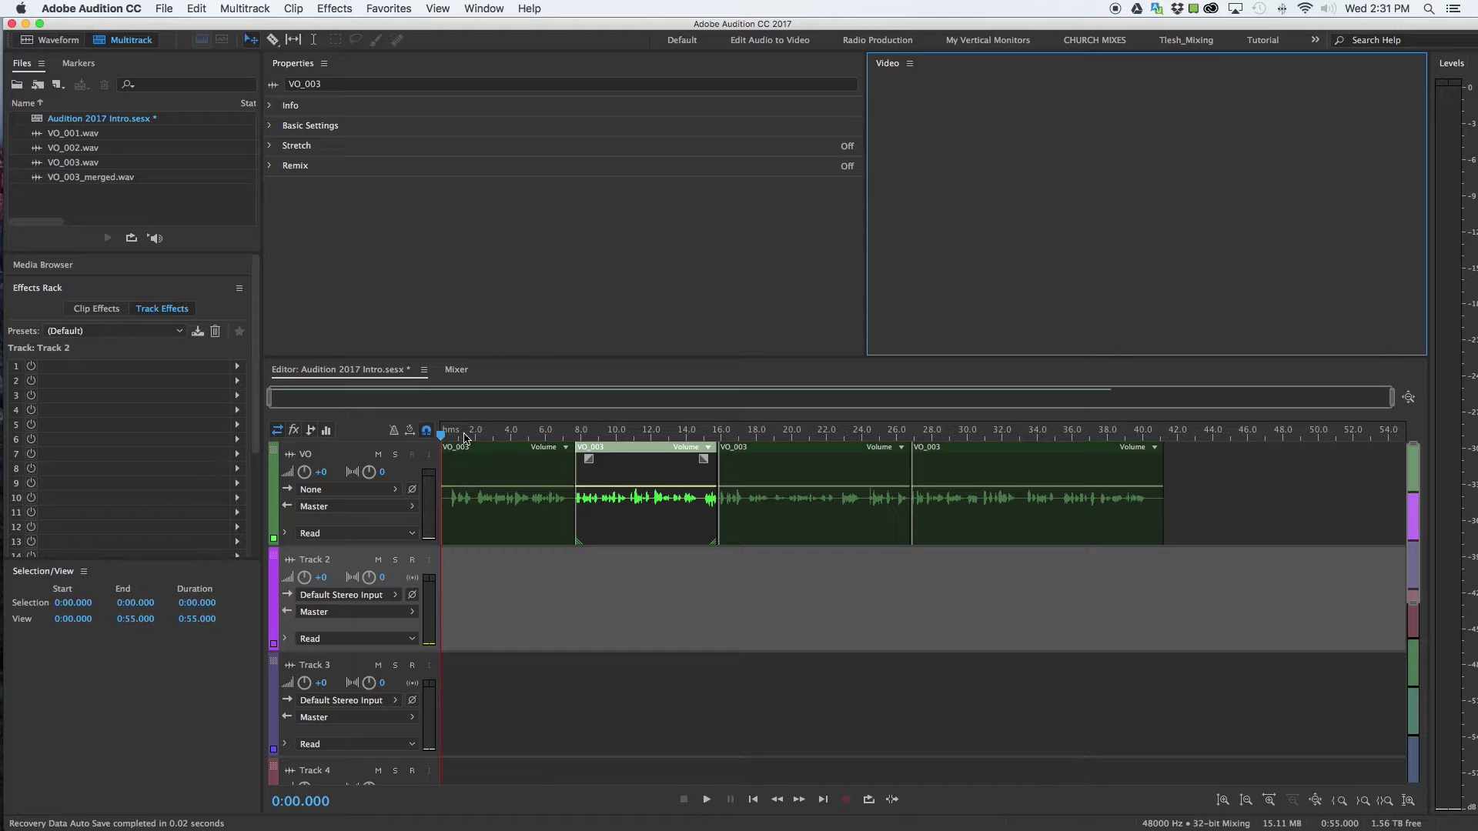
click(113, 693)
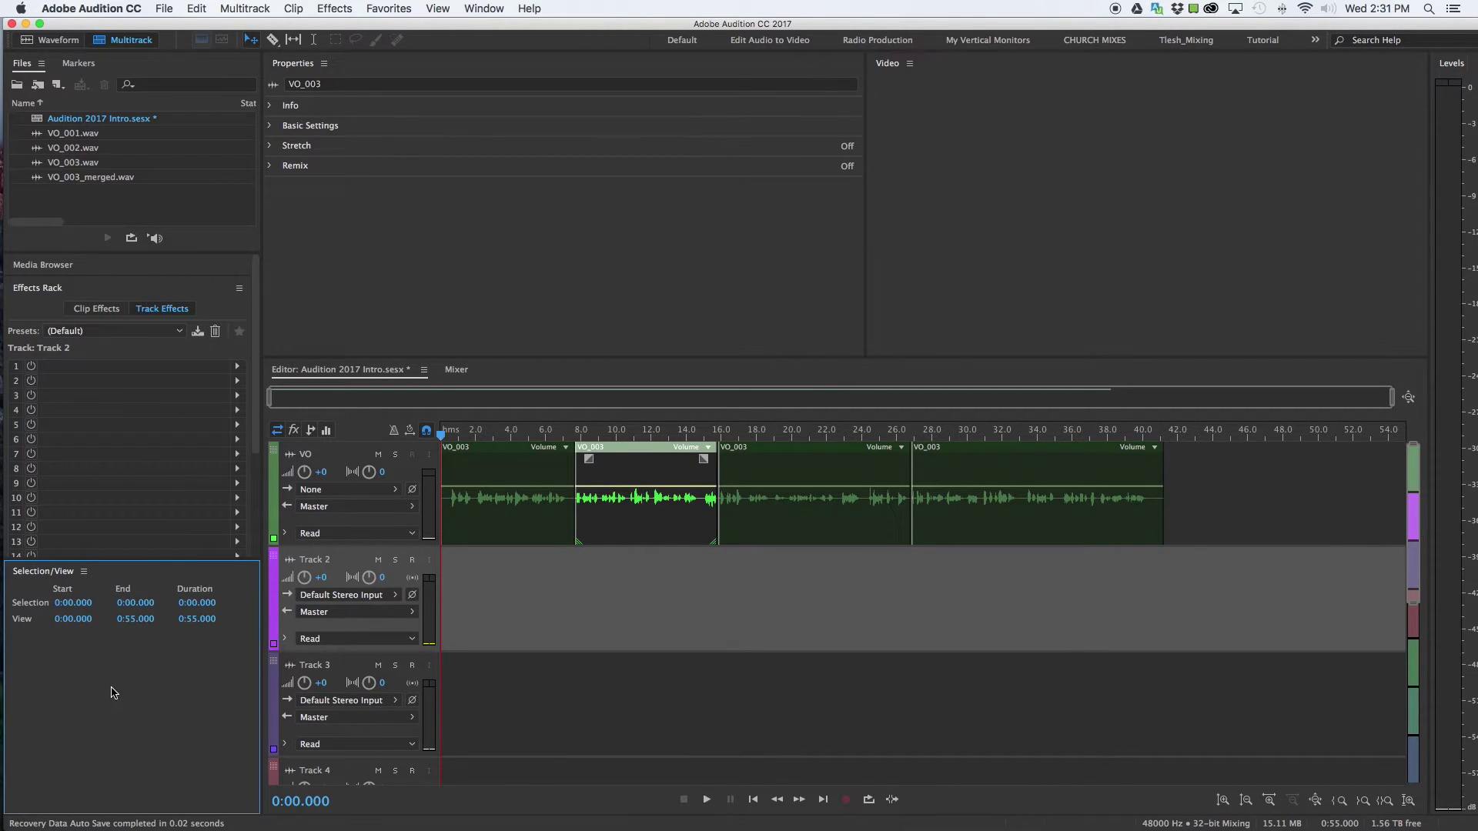
click(66, 288)
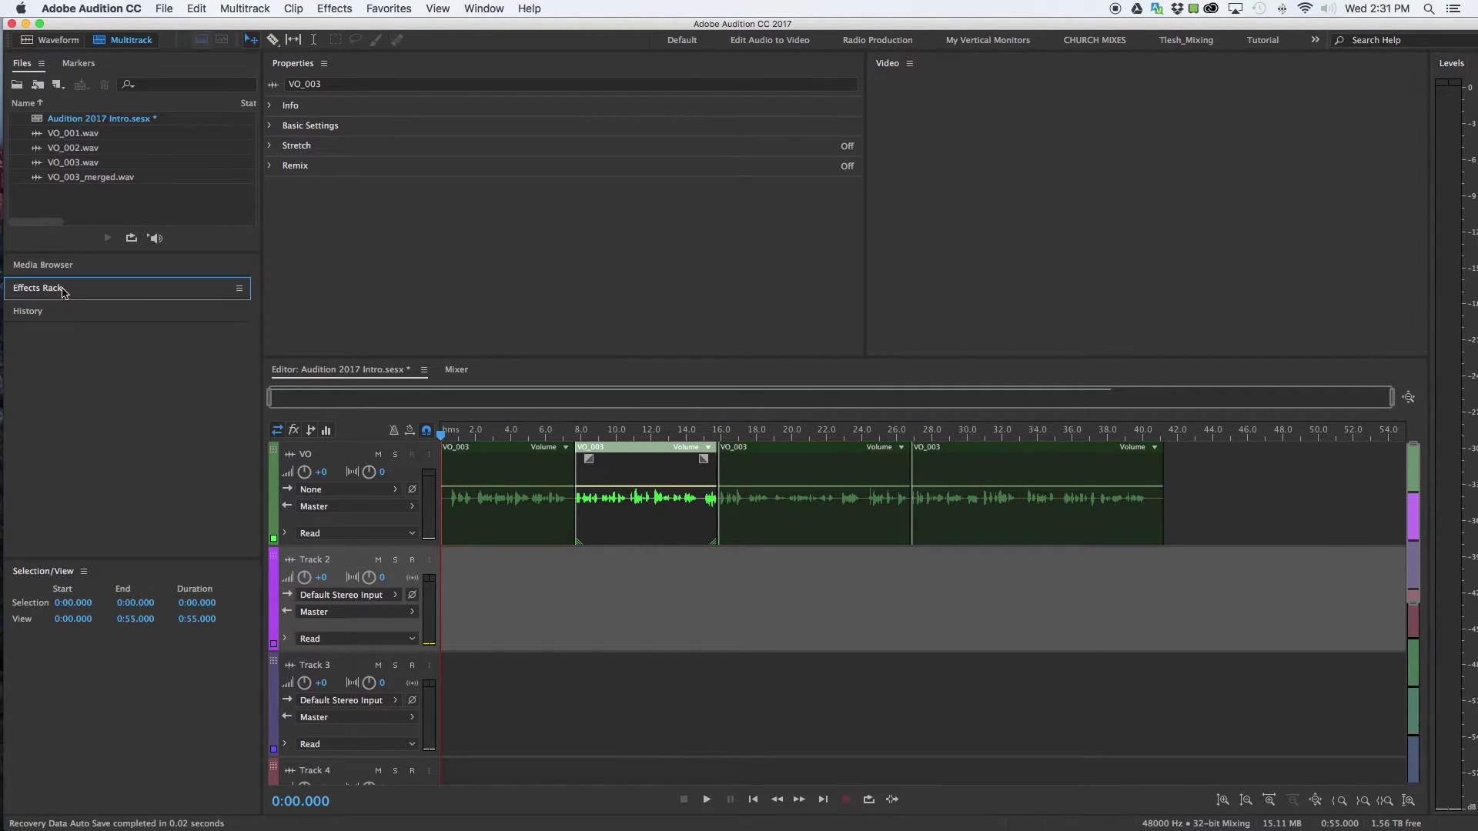
click(55, 266)
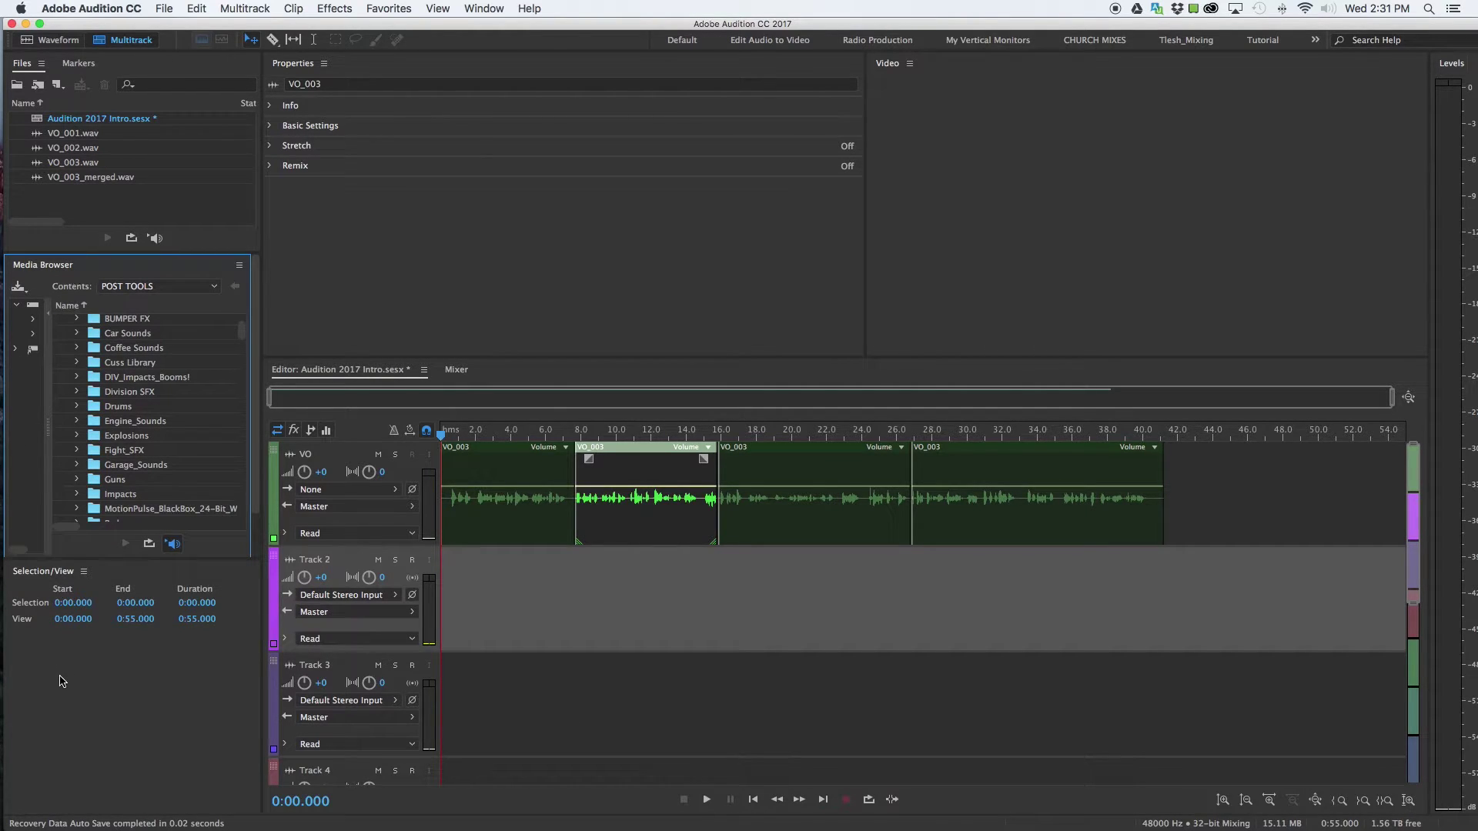
click(54, 267)
click(40, 290)
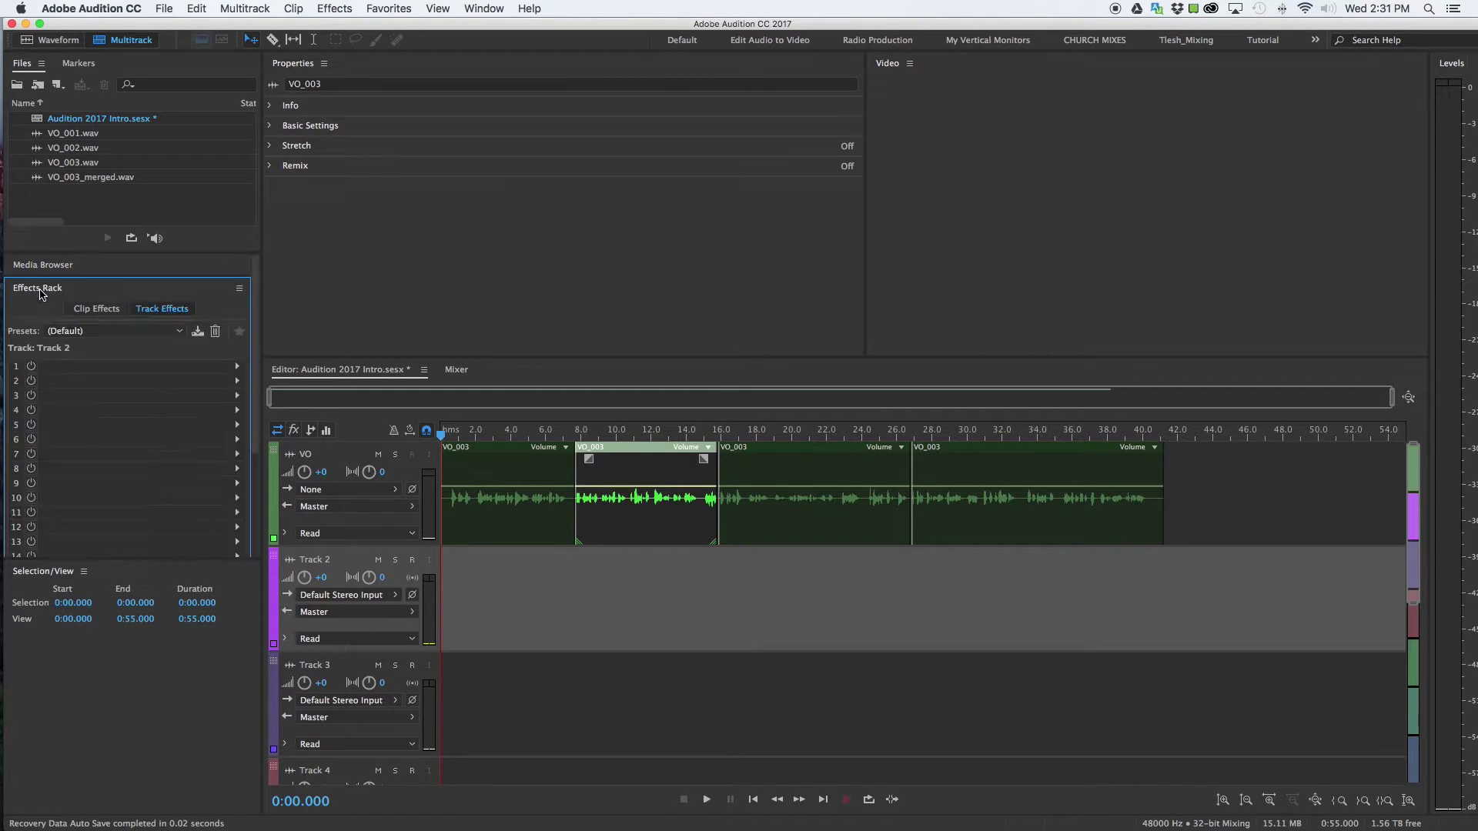
click(39, 271)
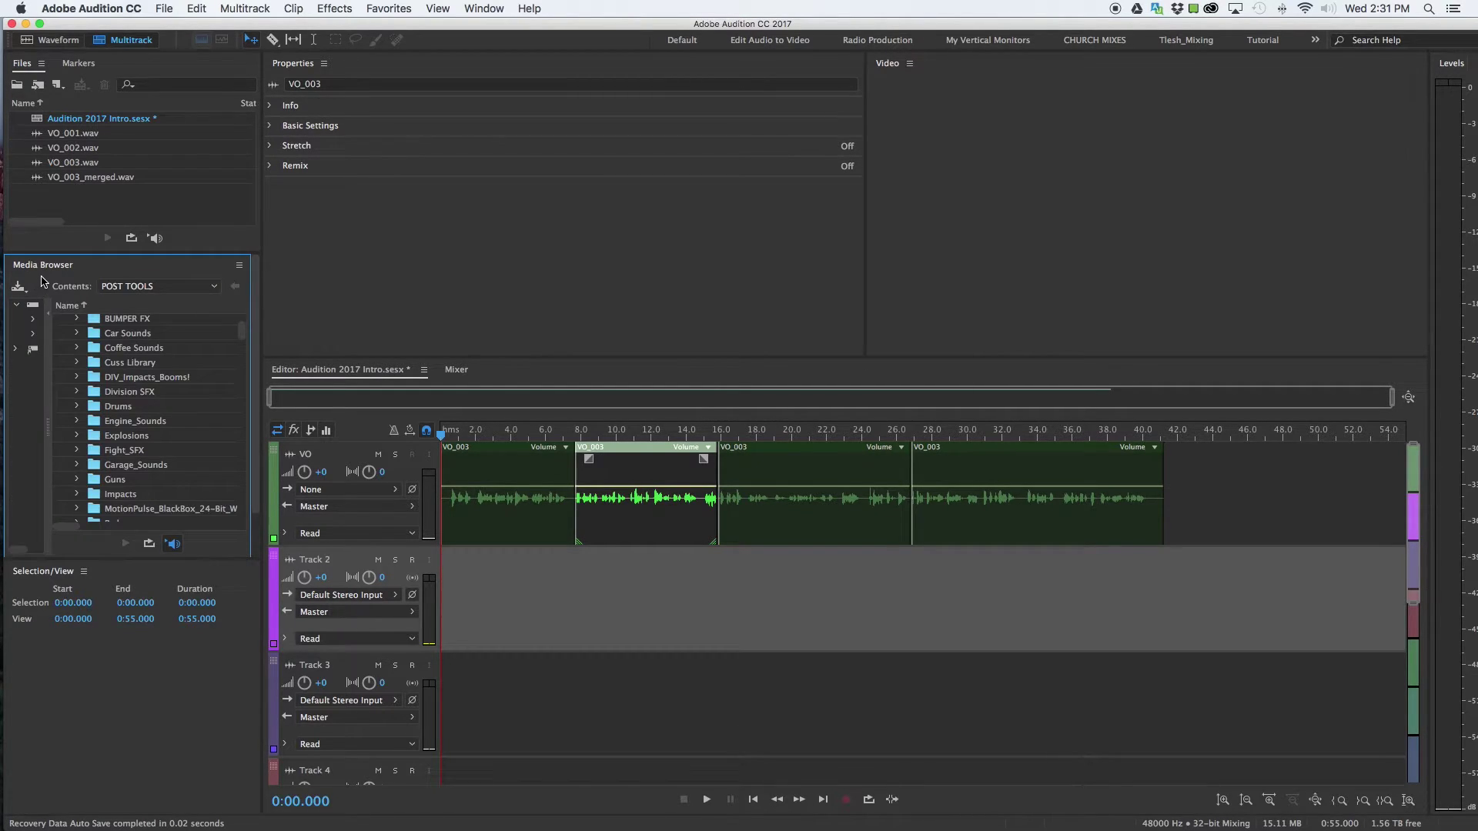
click(44, 269)
click(36, 314)
click(36, 314)
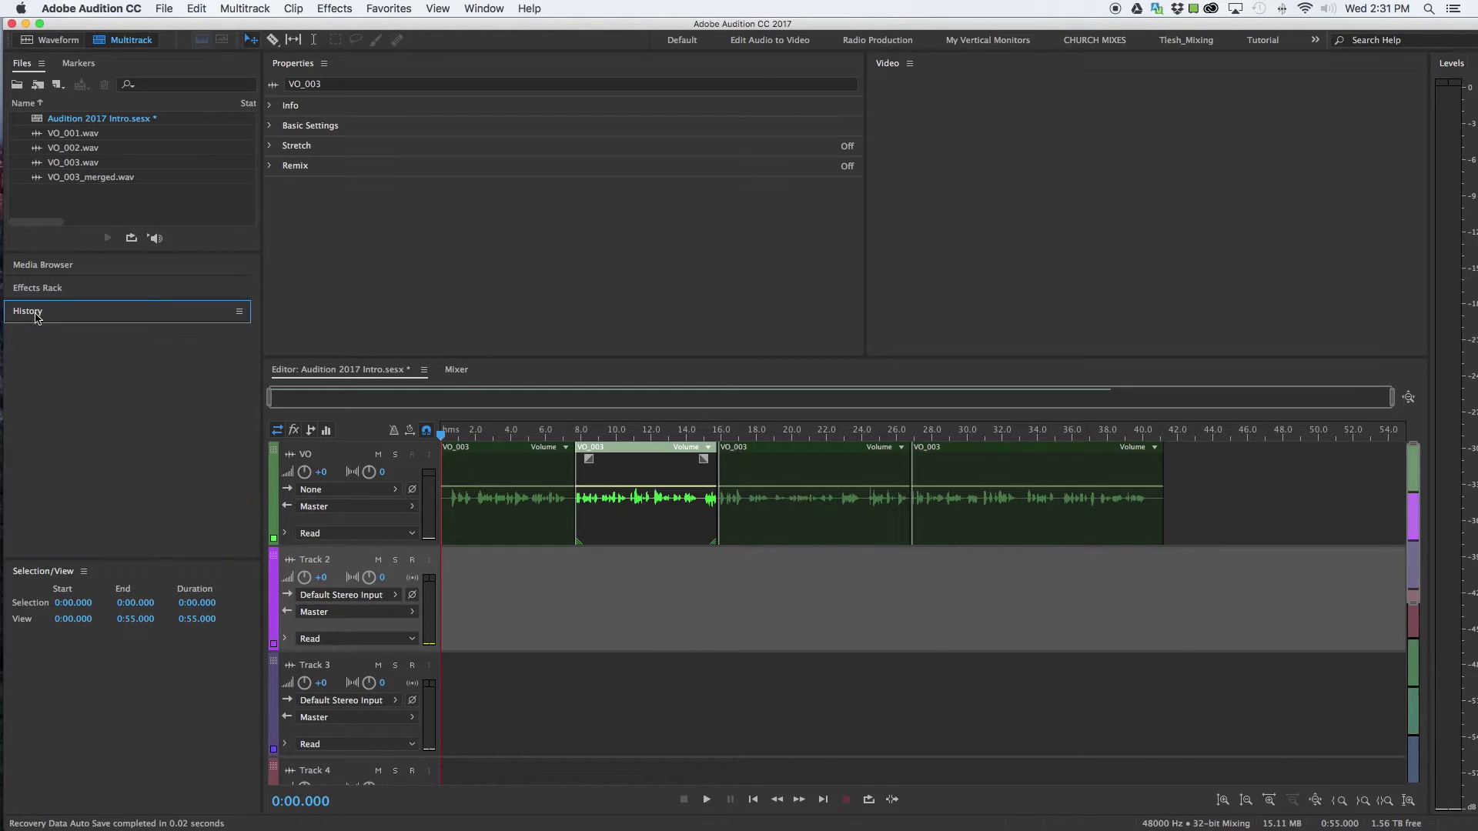
click(37, 274)
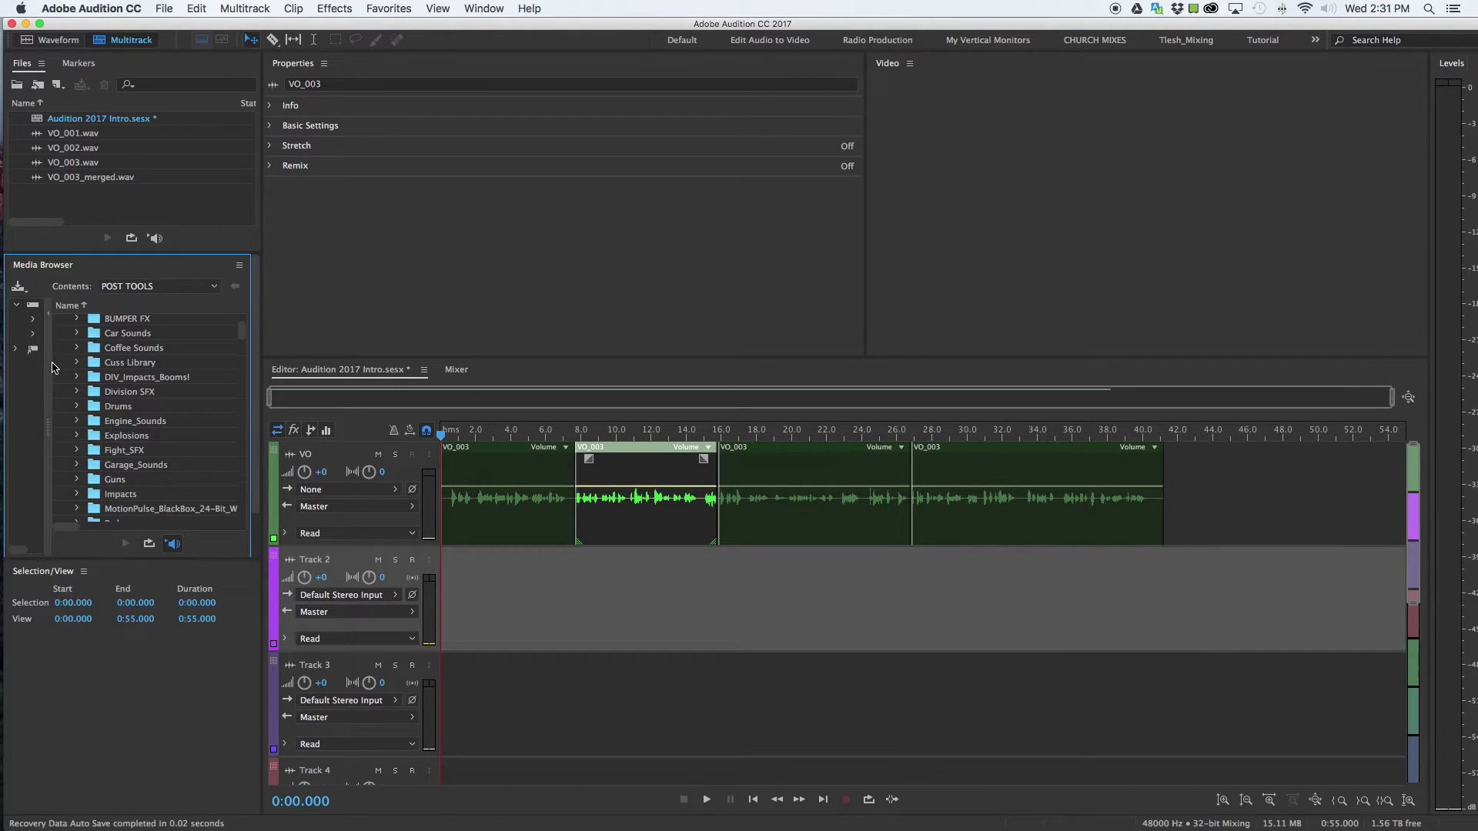
drag(50, 367, 90, 367)
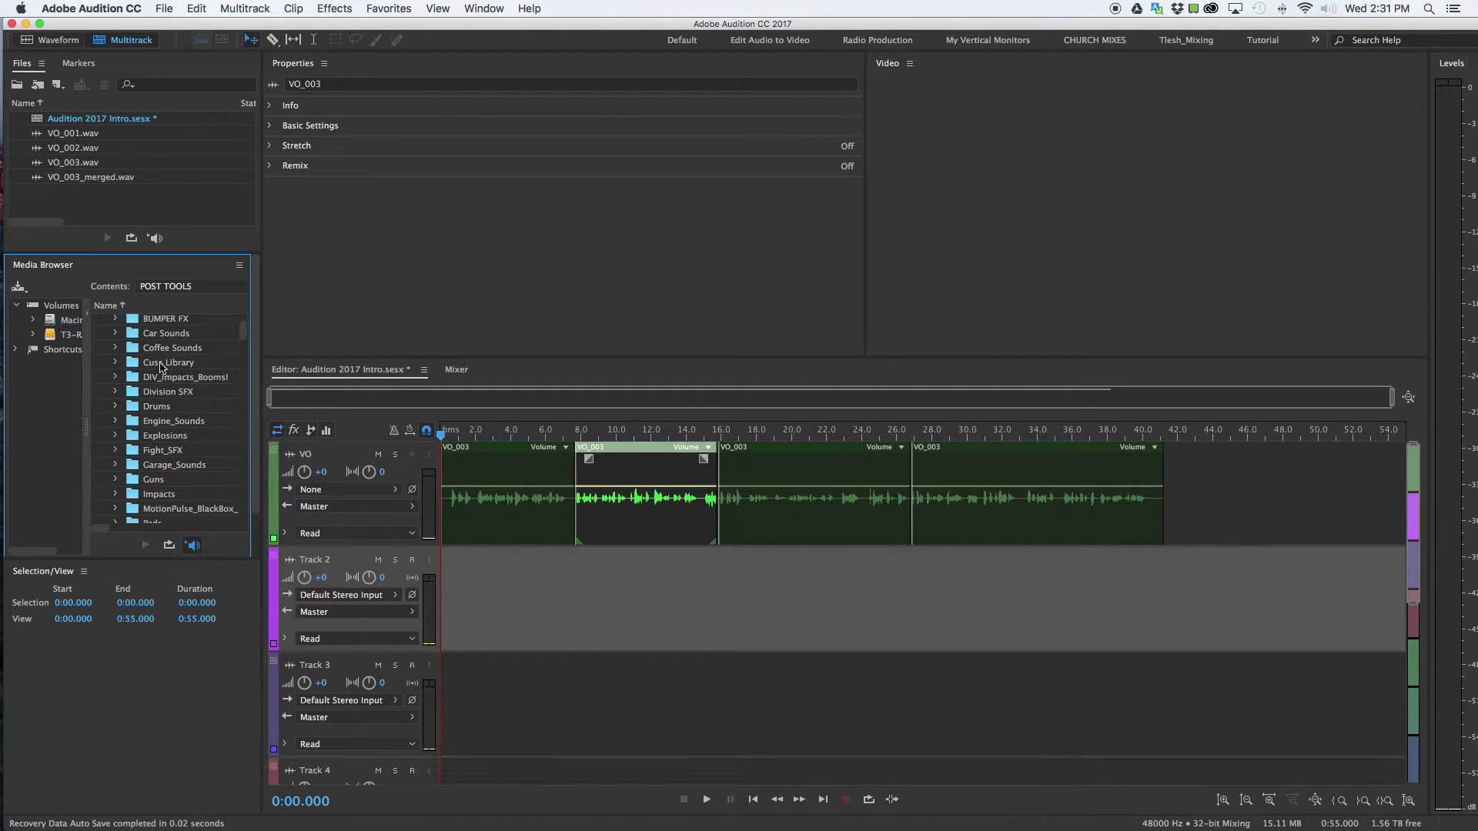
scroll(165, 445, up, 5)
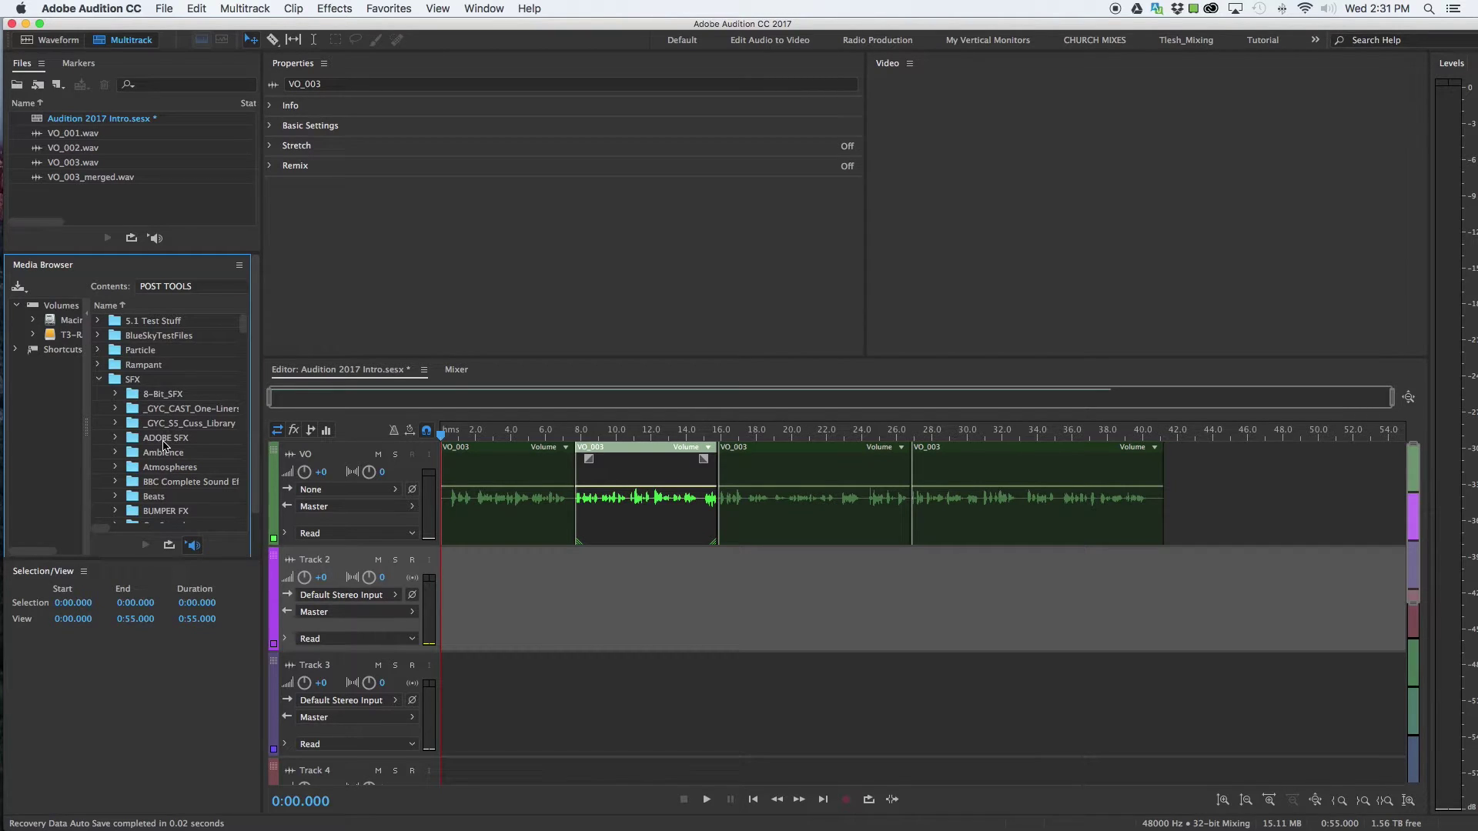
click(31, 268)
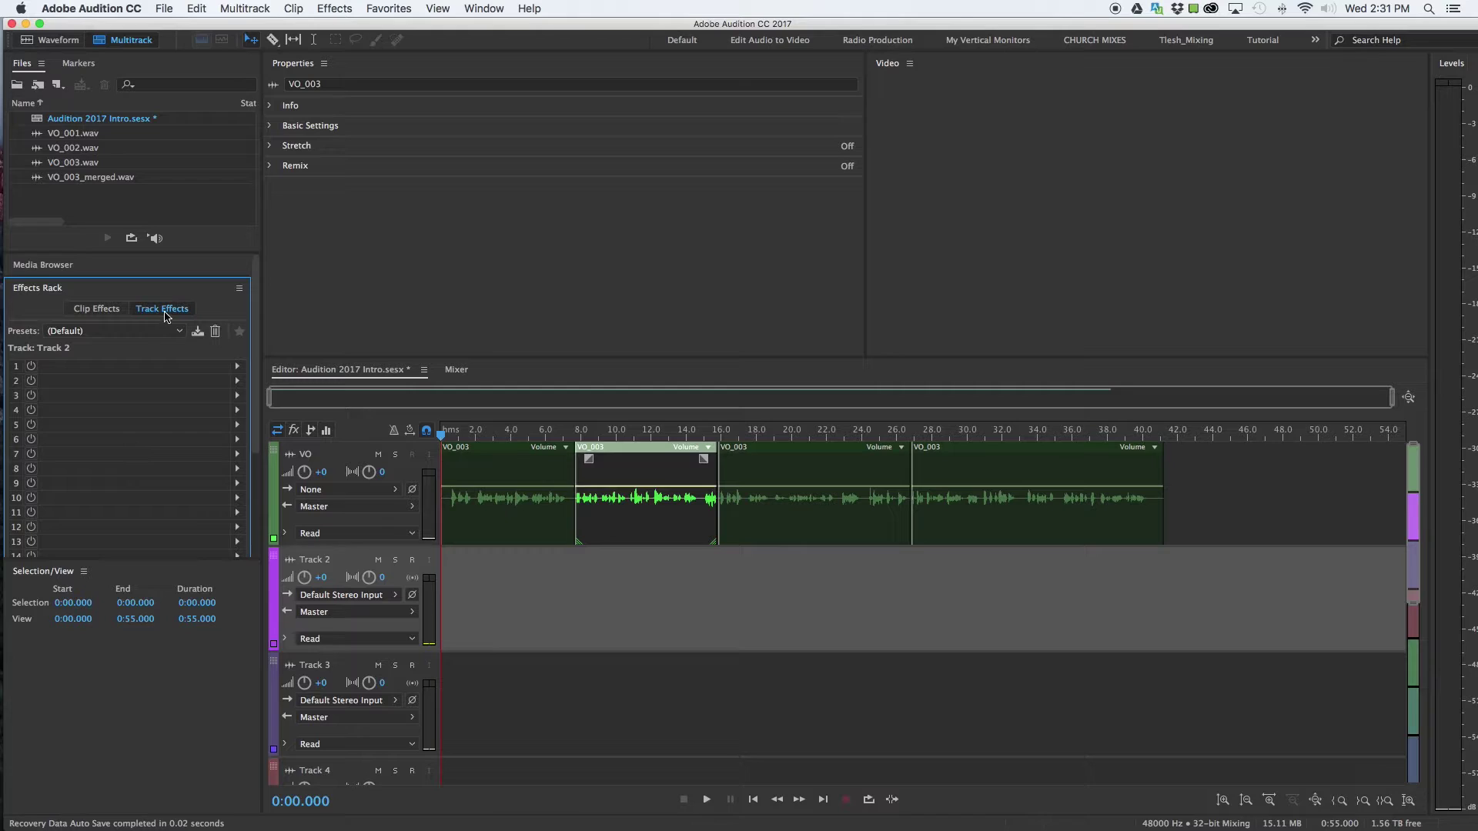
Step: Select the first VO_003 clip, view its Clip Effects, and collapse the Effects Rack
click(1239, 522)
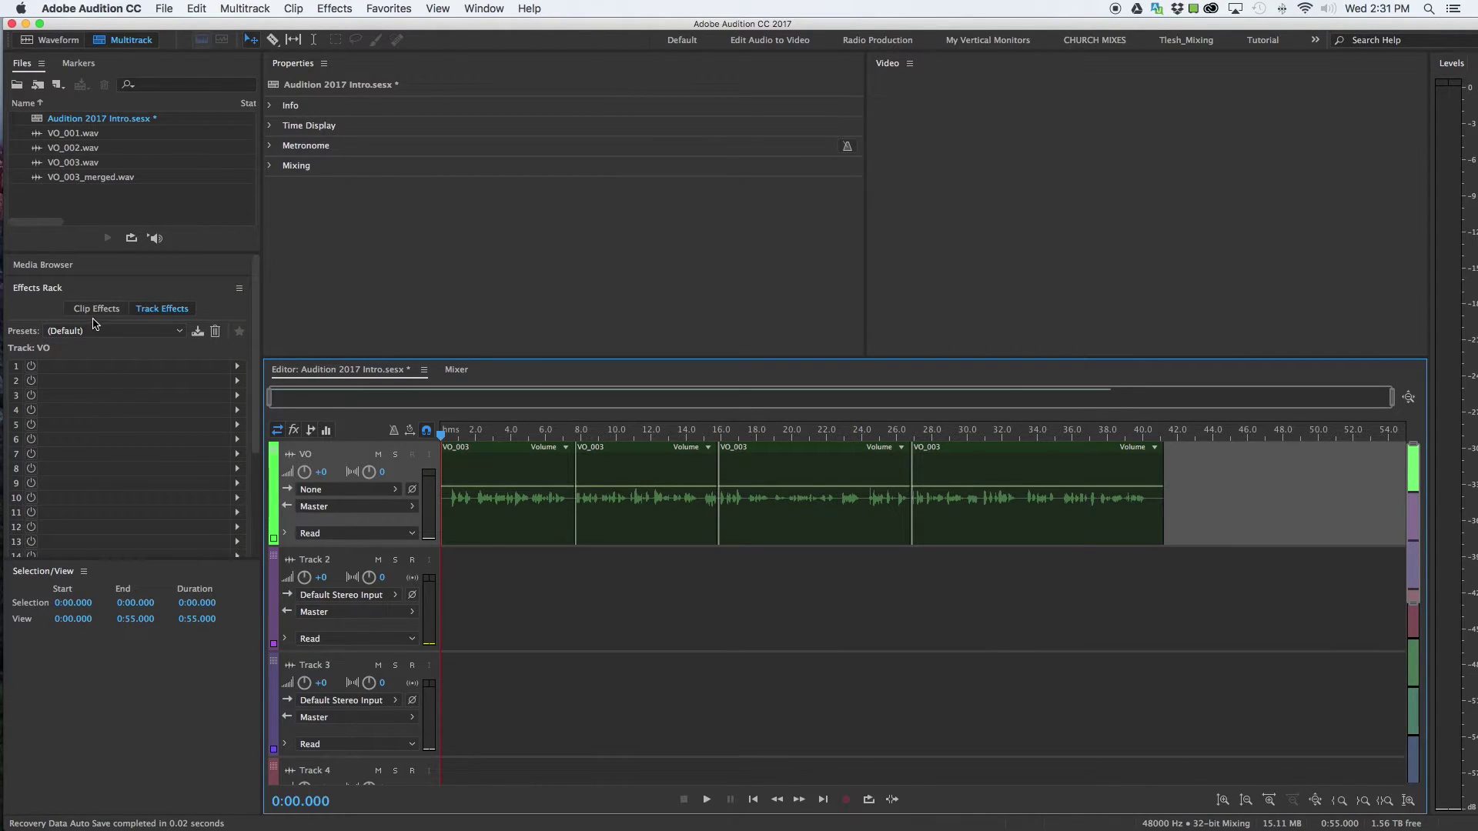
click(537, 575)
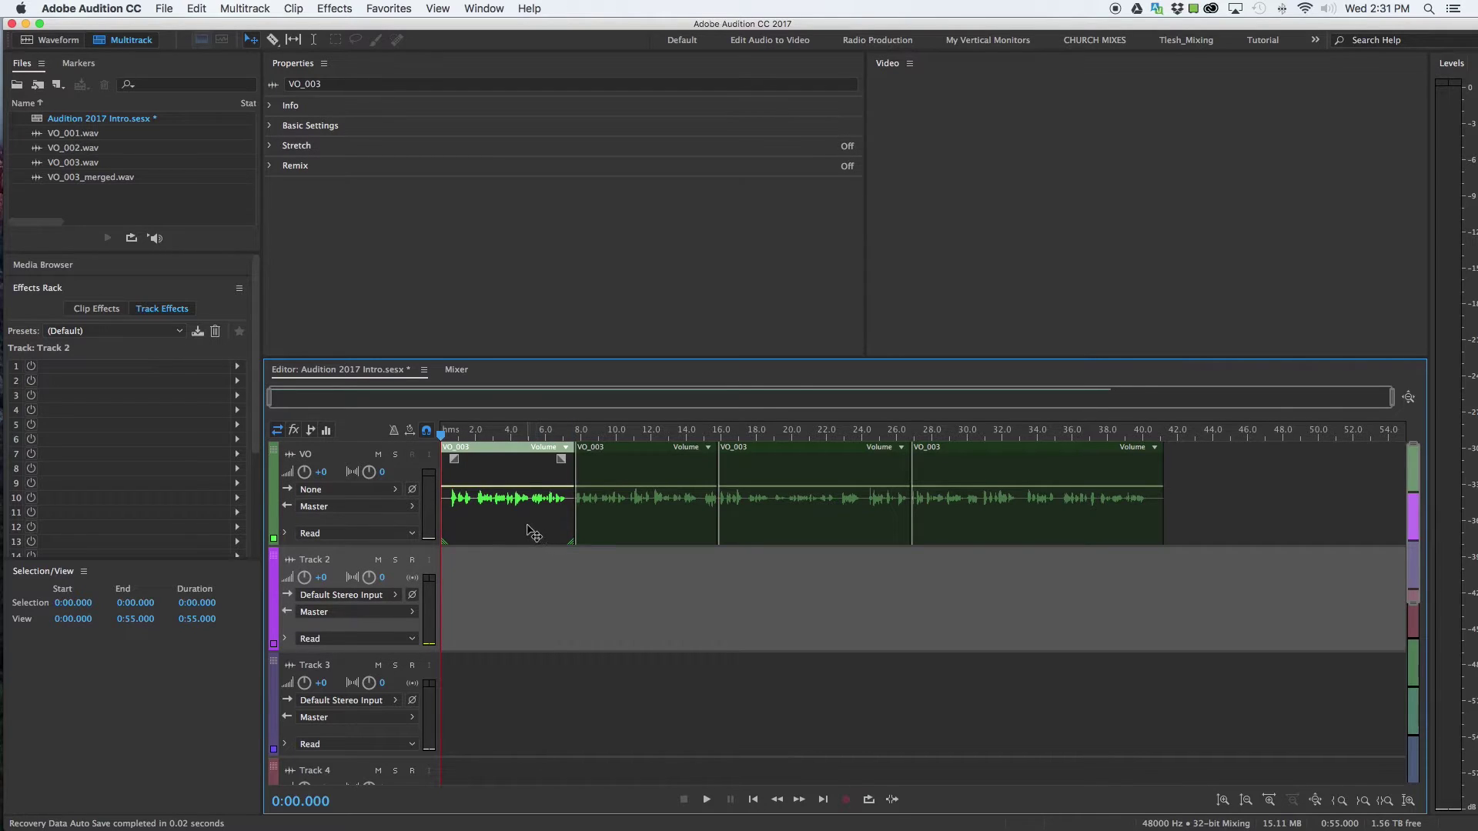
click(534, 533)
click(96, 309)
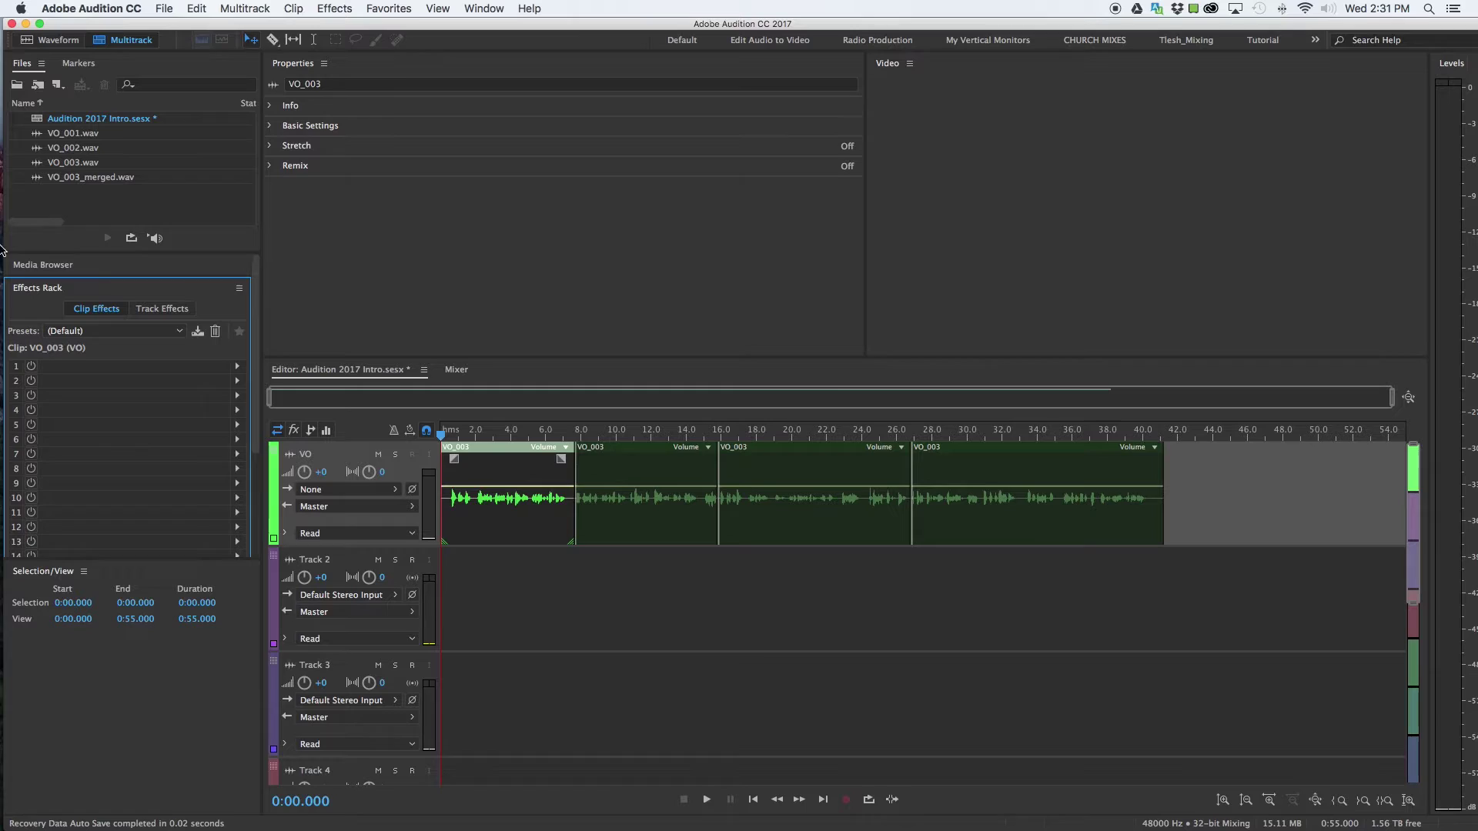
click(152, 291)
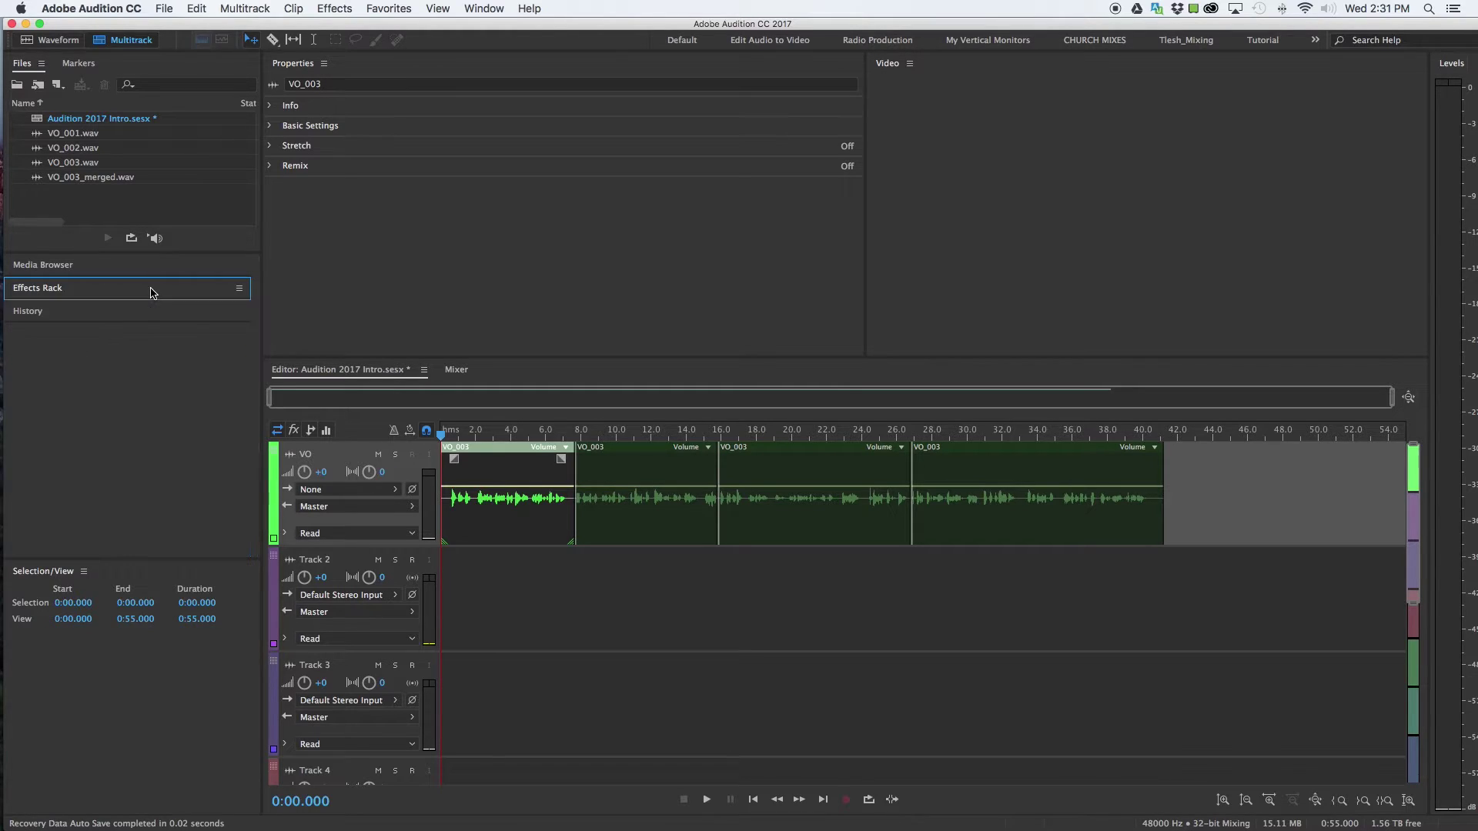
Step: Bring back the Effects Rack with Alt+0 and close the Selection/View panel
click(100, 311)
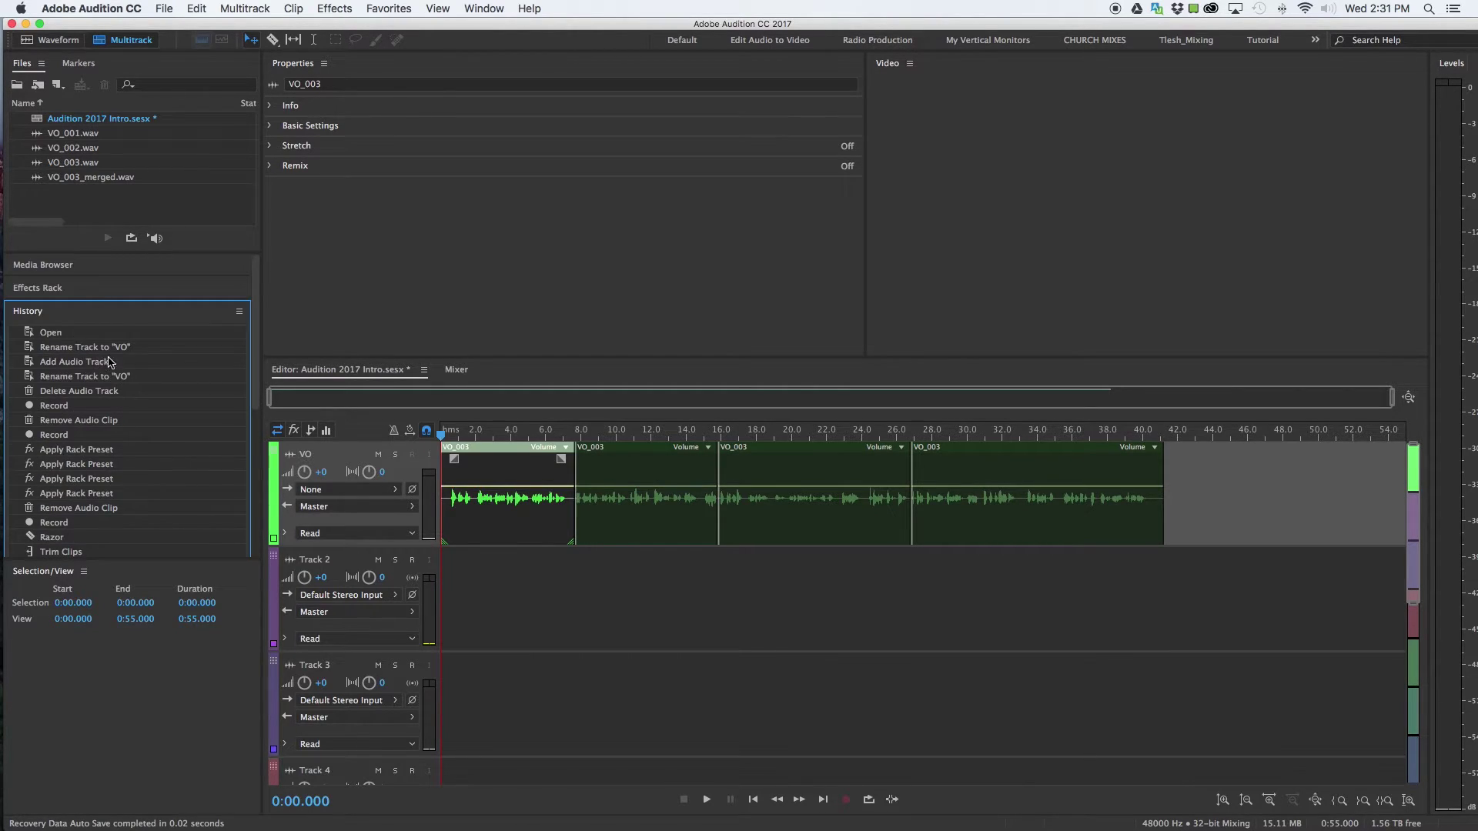
key(alt+0)
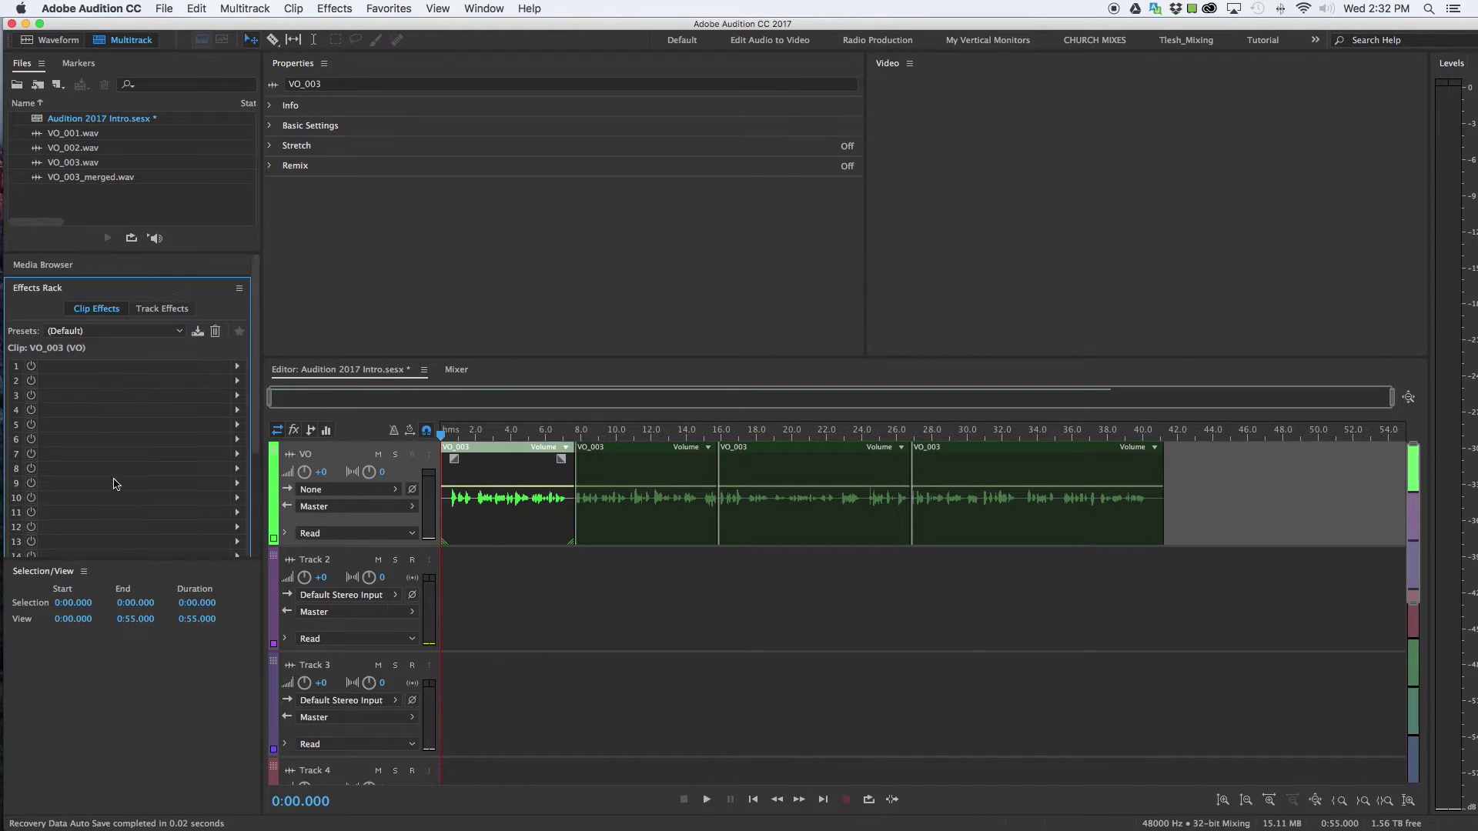
click(98, 605)
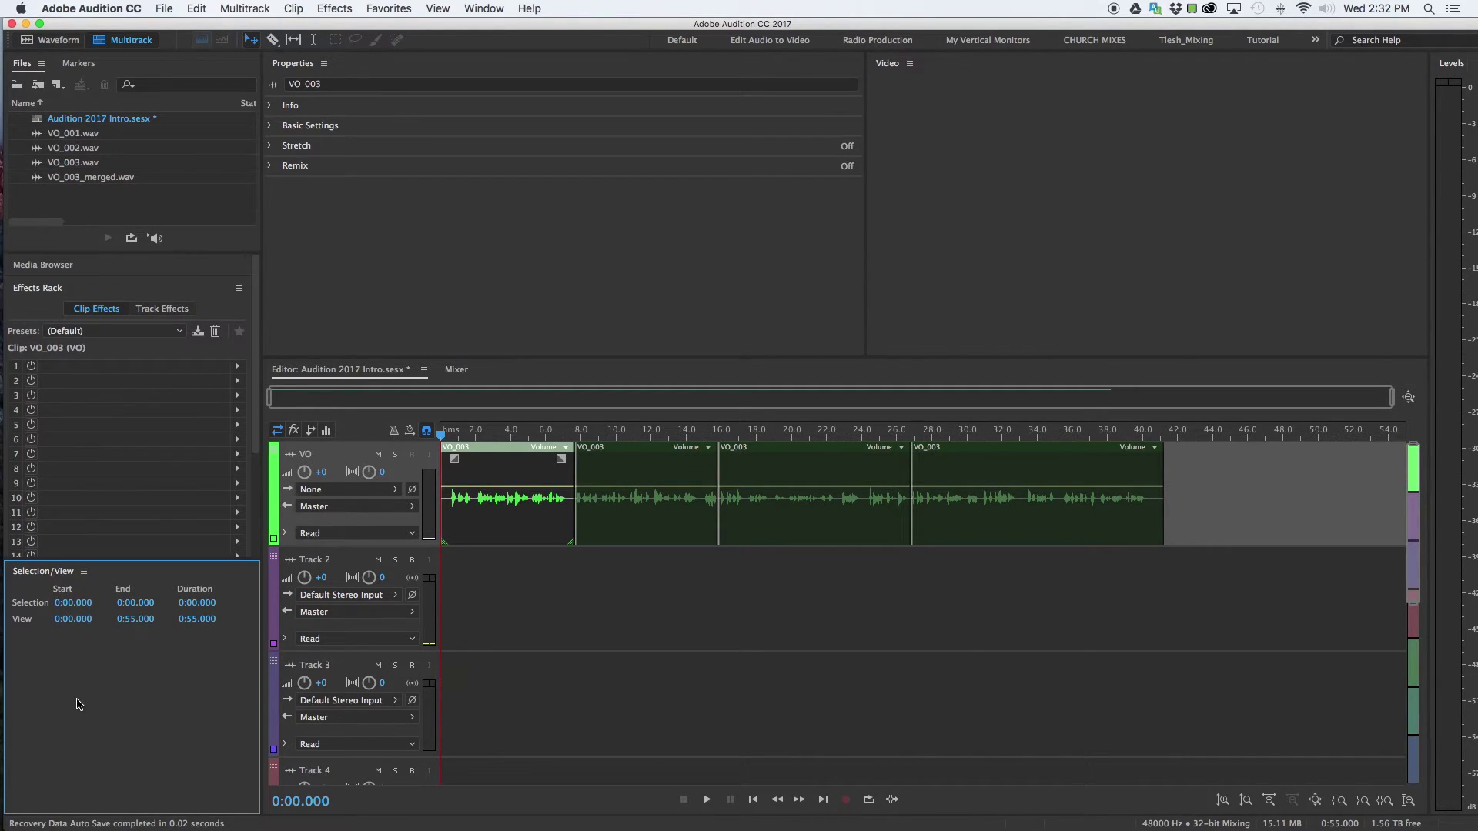
click(84, 572)
click(105, 586)
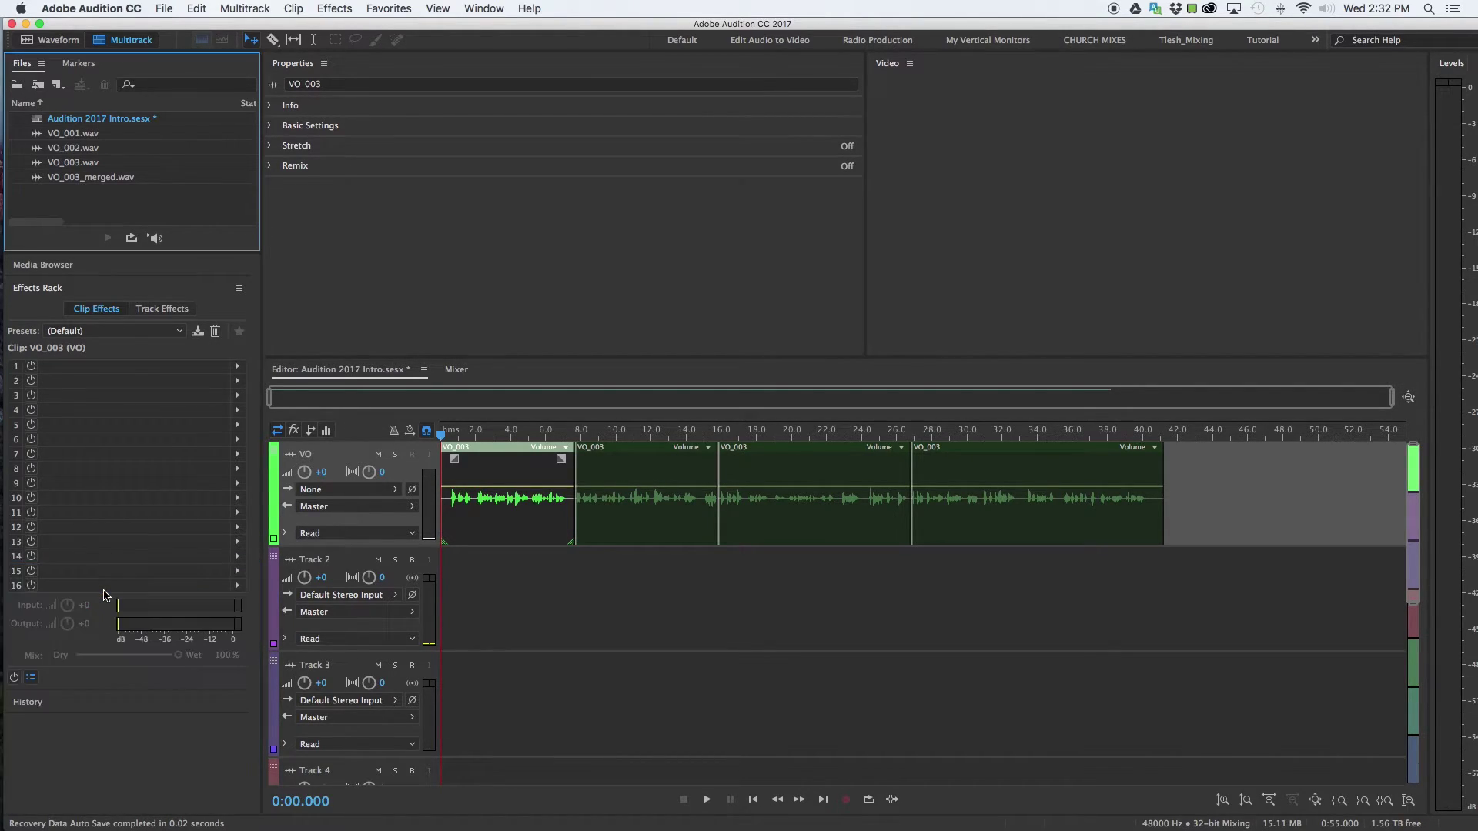
Step: Expand the History panel and close it from its panel menu
click(35, 702)
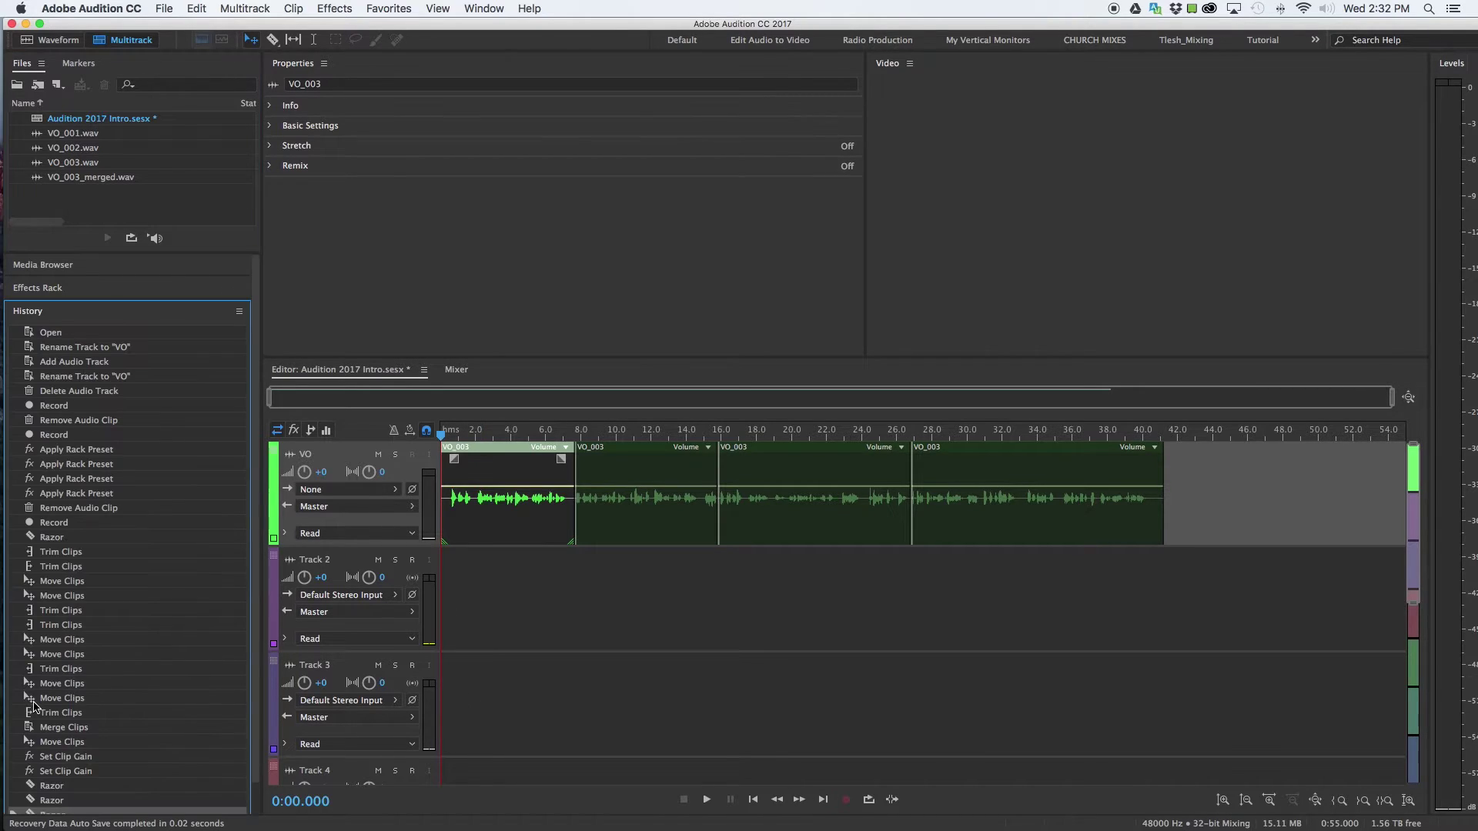
click(239, 312)
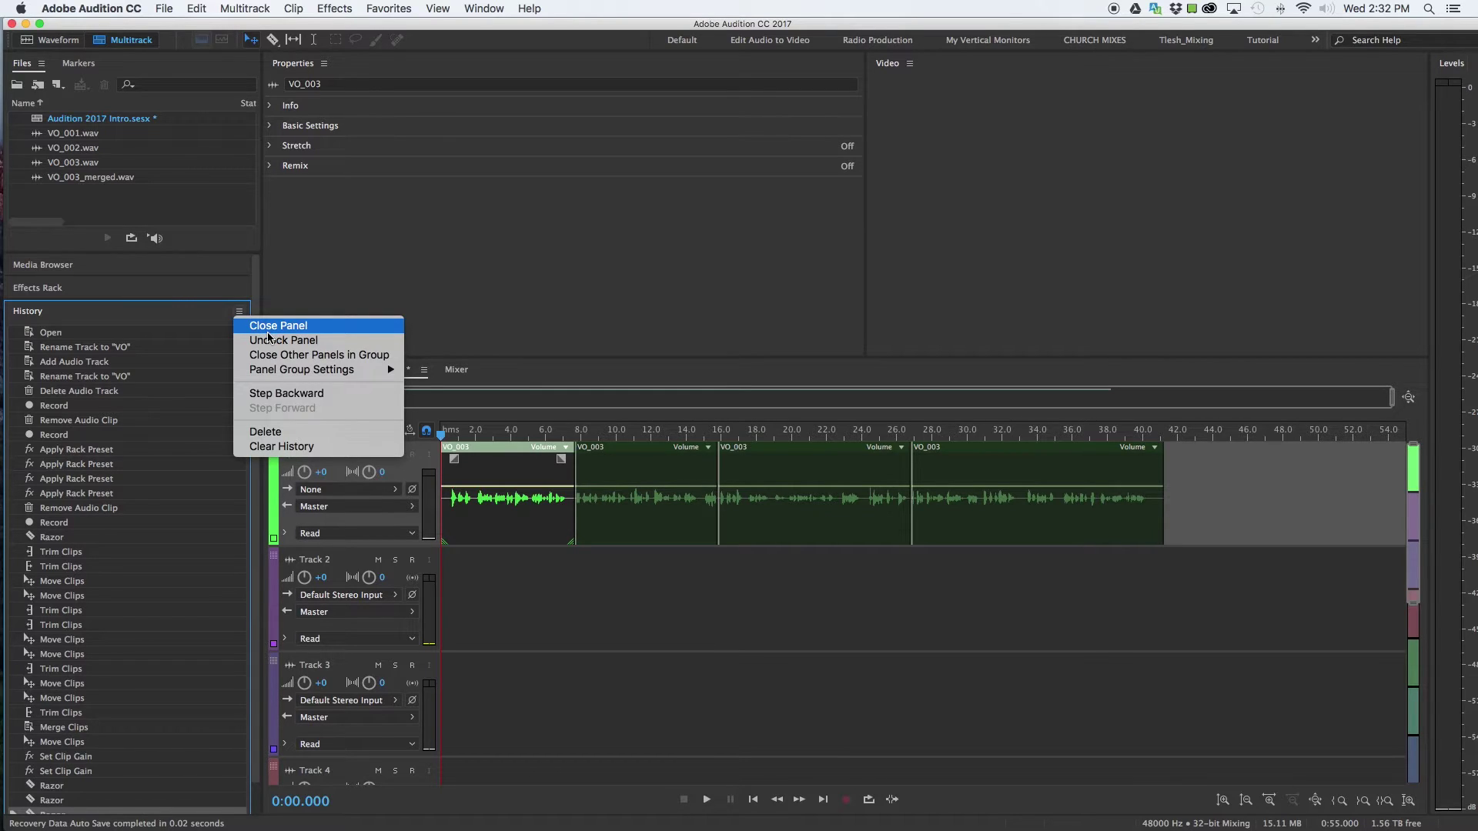
click(268, 331)
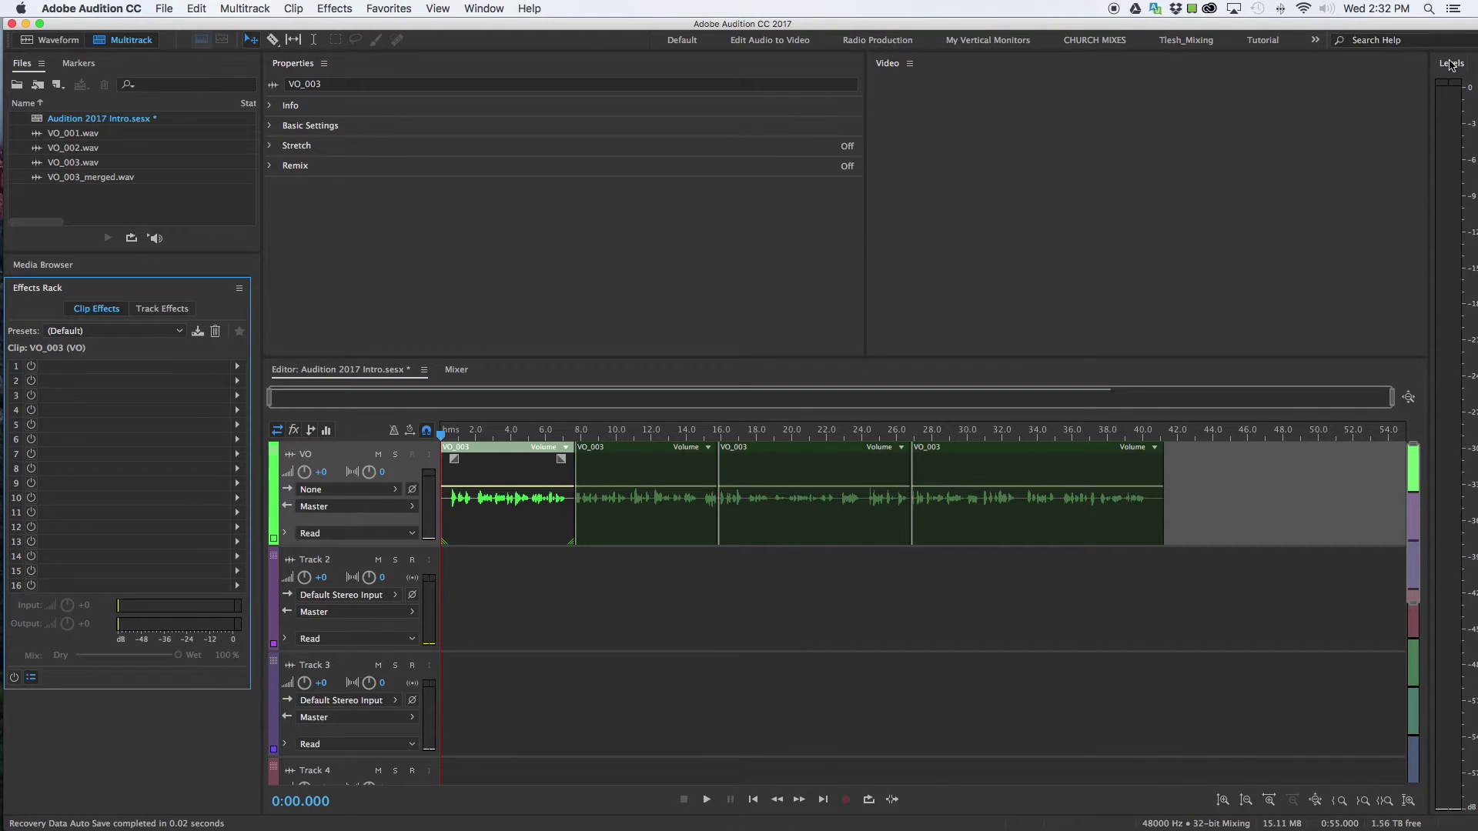
Step: Dock the Levels meter horizontally along the bottom, make it slightly taller, and deselect the clip
drag(1451, 65, 903, 804)
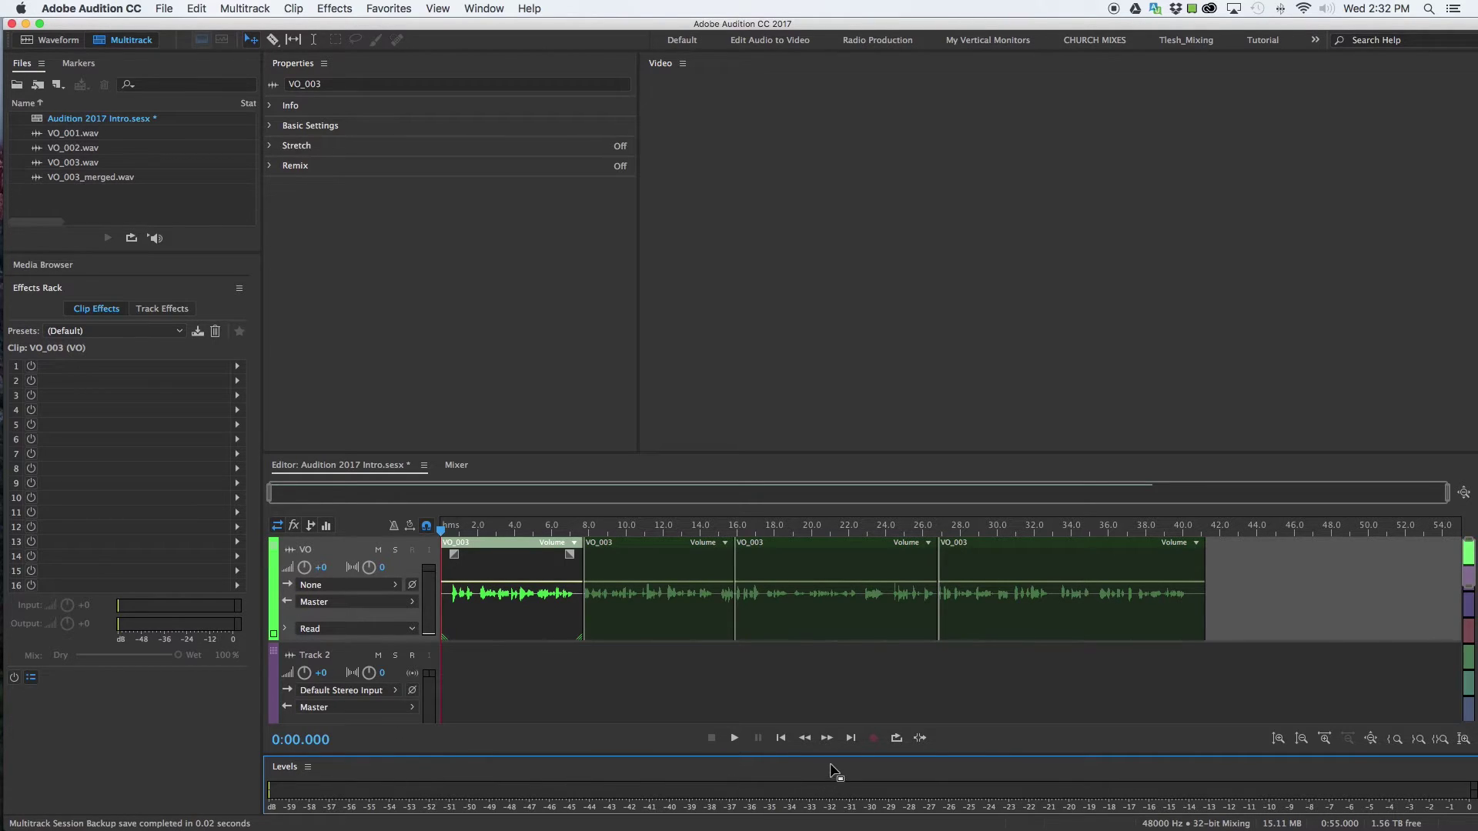
mouse_move(838, 758)
mouse_down()
mouse_move(833, 700)
mouse_move(835, 751)
mouse_up()
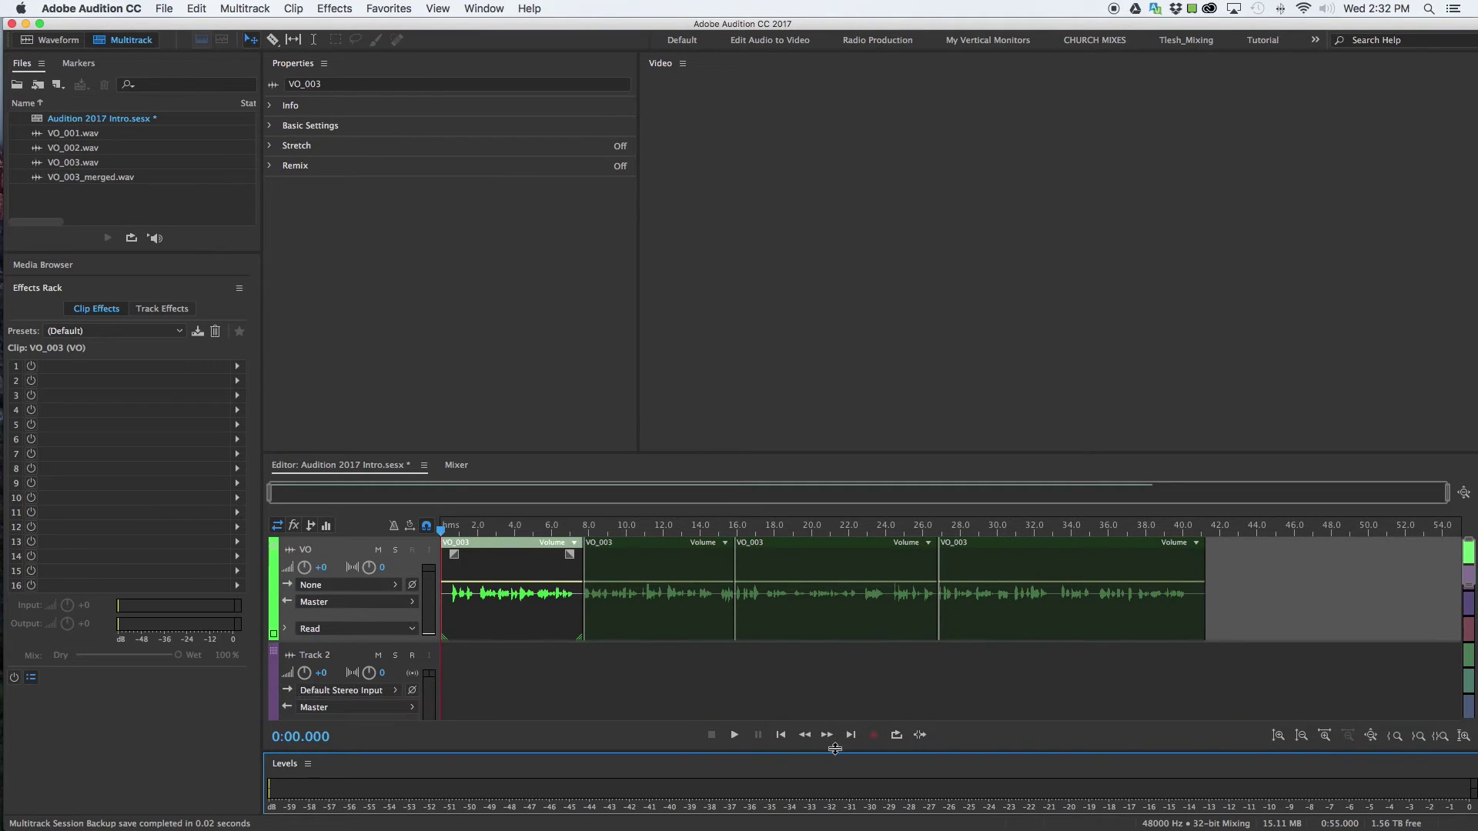
click(835, 685)
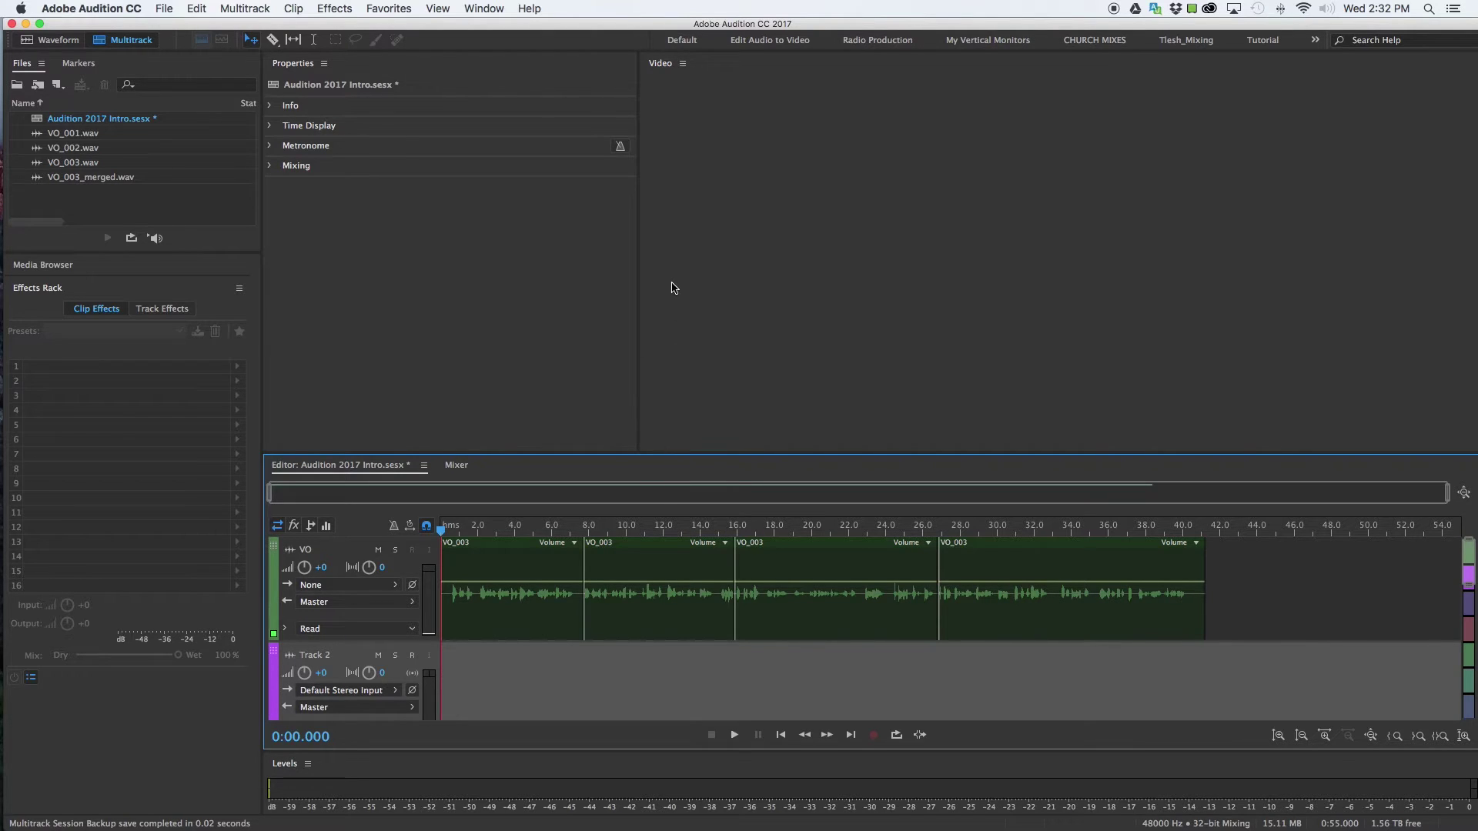
Step: Enlarge the Editor panel and show the Mixer with its fx slot rows collapsed
drag(696, 454, 713, 268)
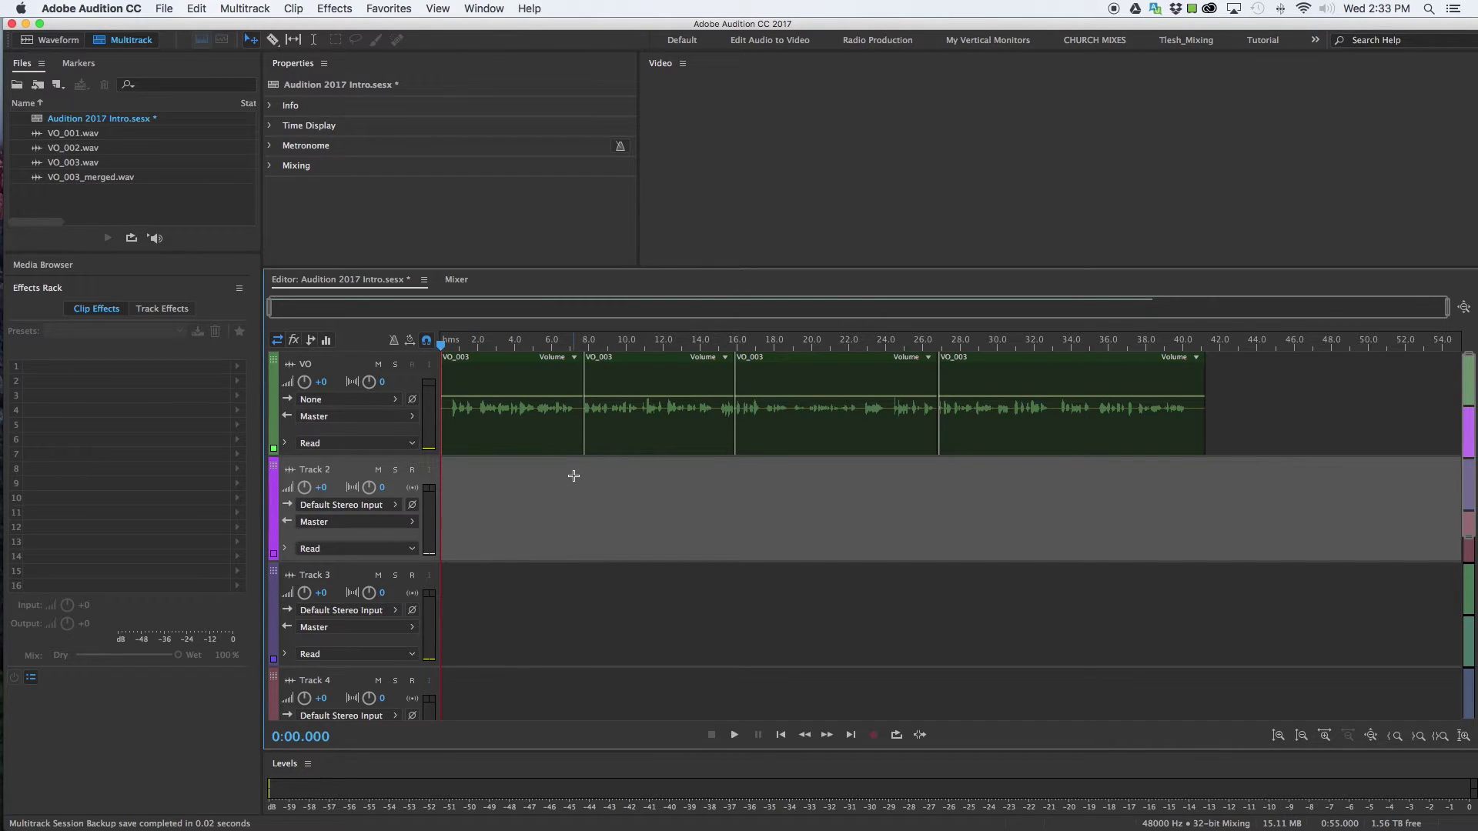
click(457, 282)
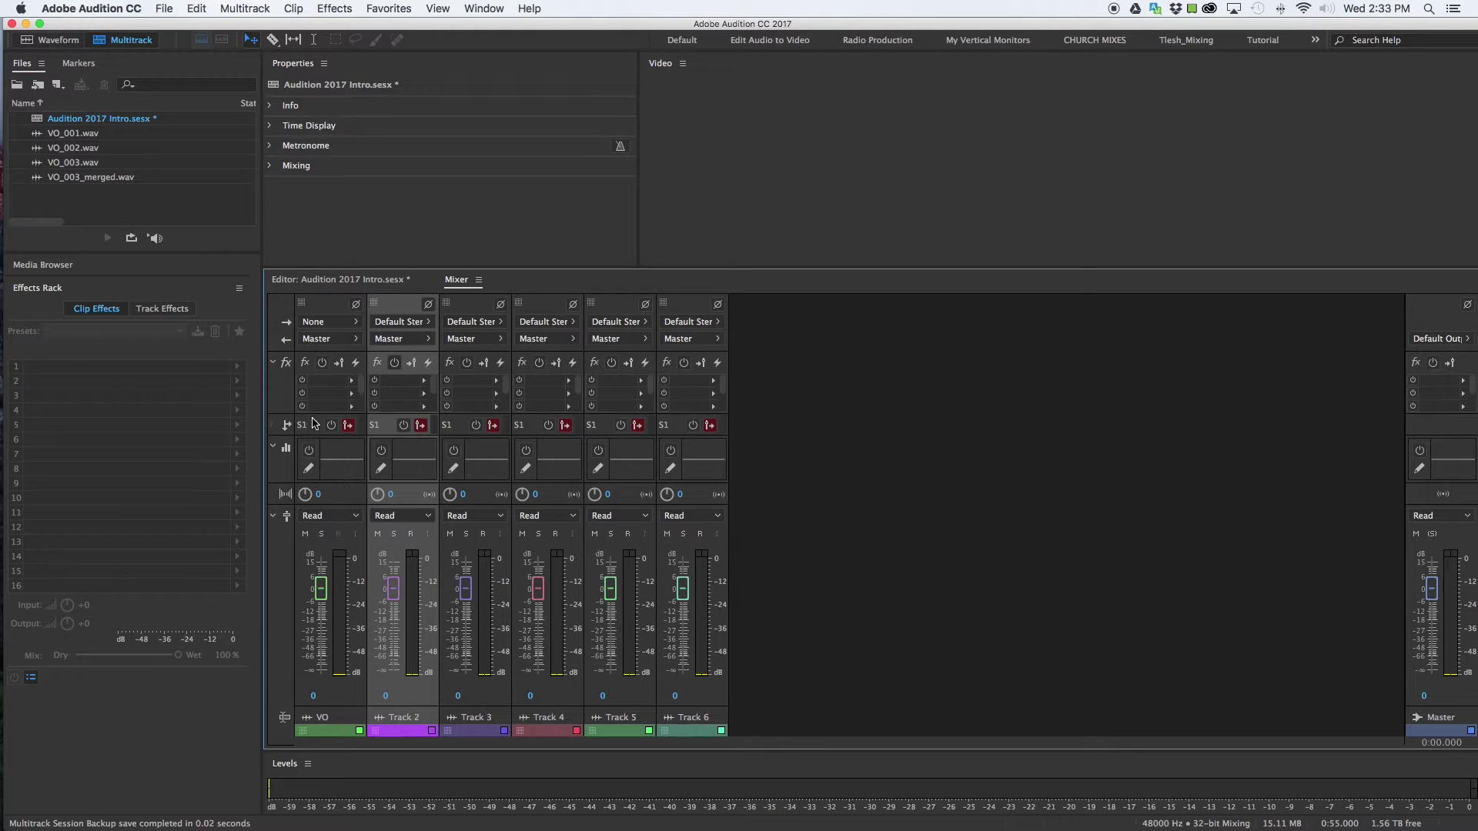
click(274, 364)
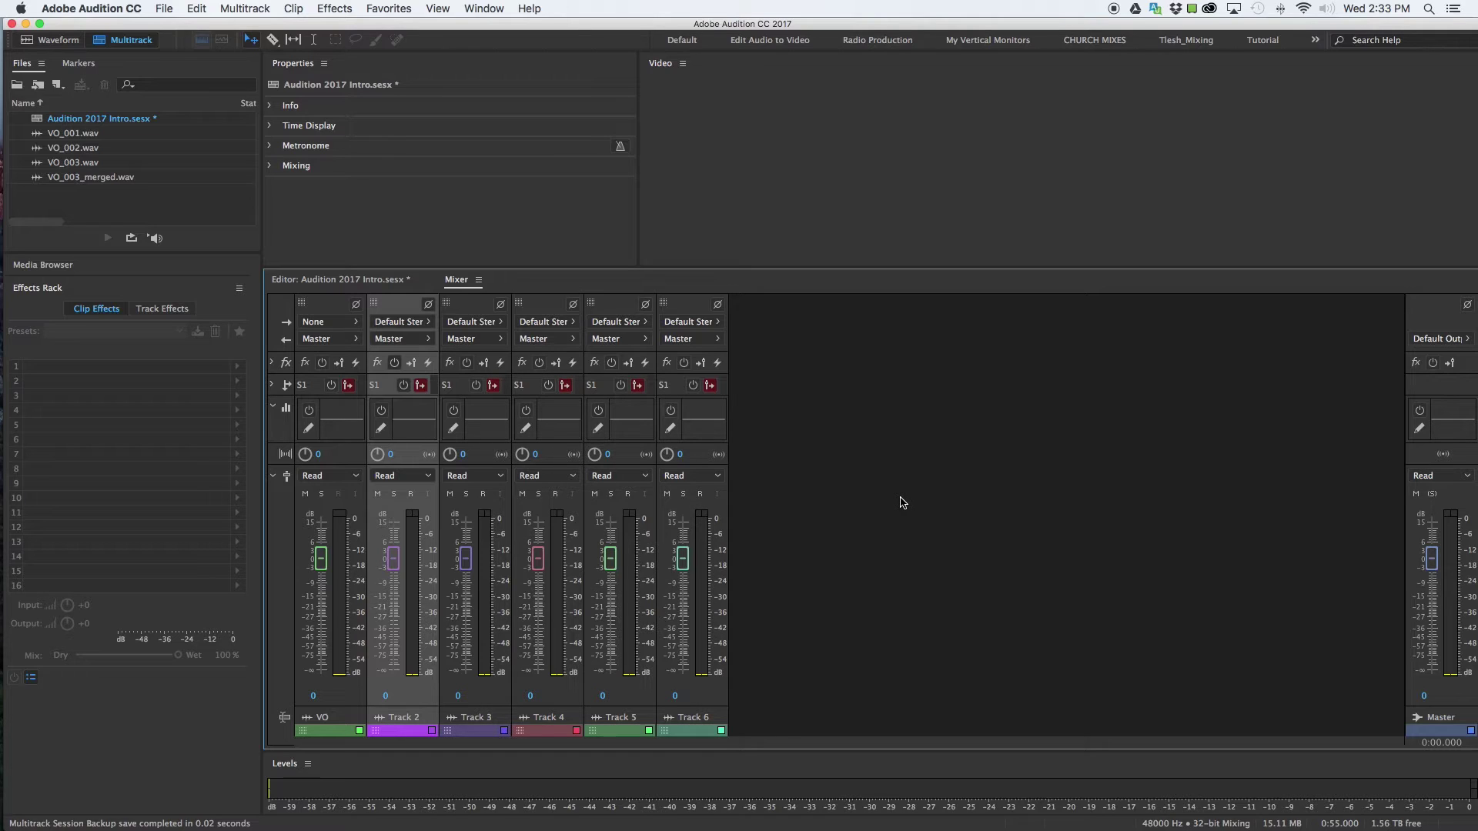
Step: Return to the Audition 2017 Intro.sesx timeline and send the playhead back to the session start
click(334, 281)
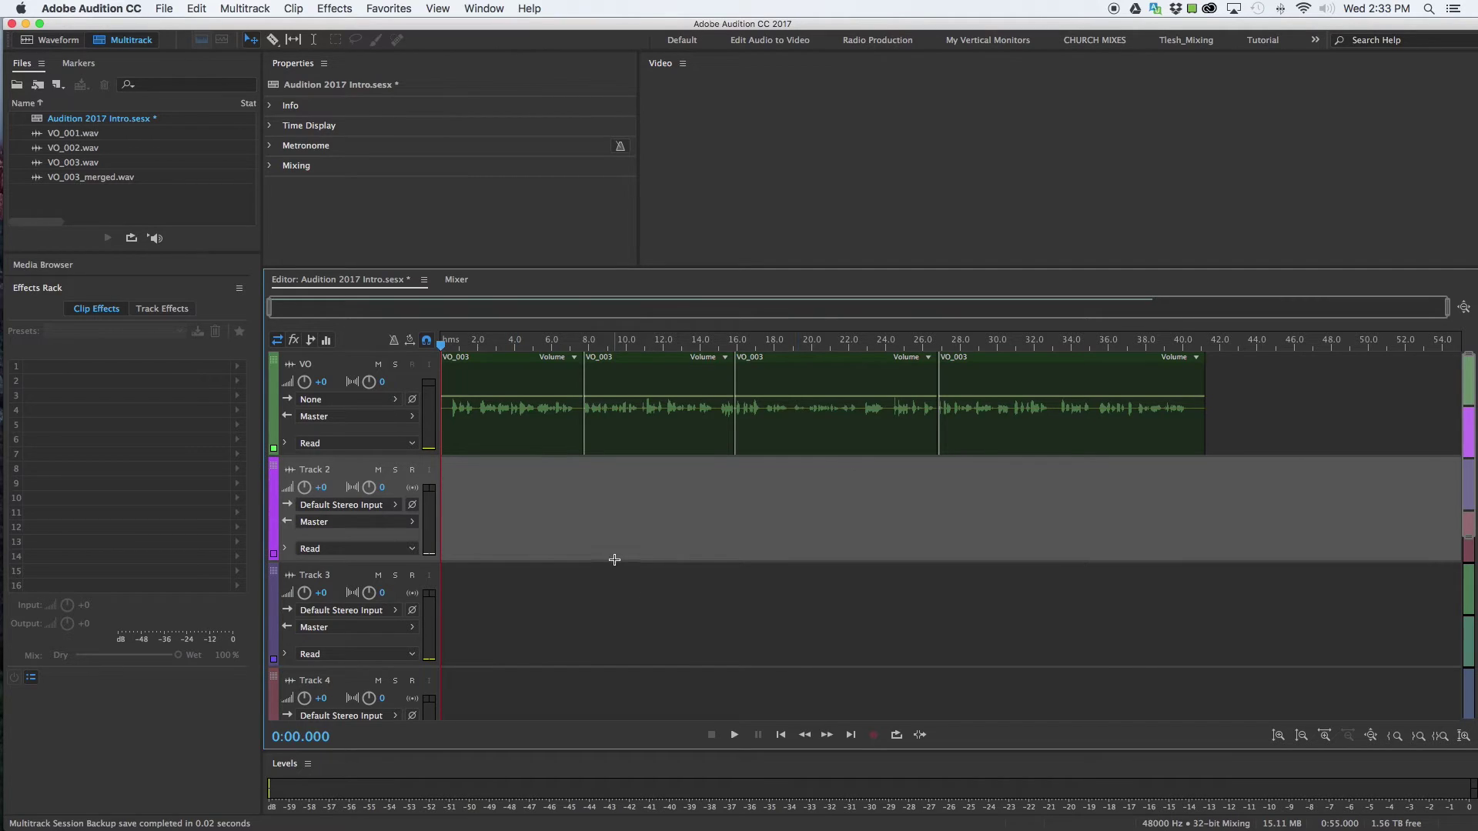
scroll(586, 301, up, 2)
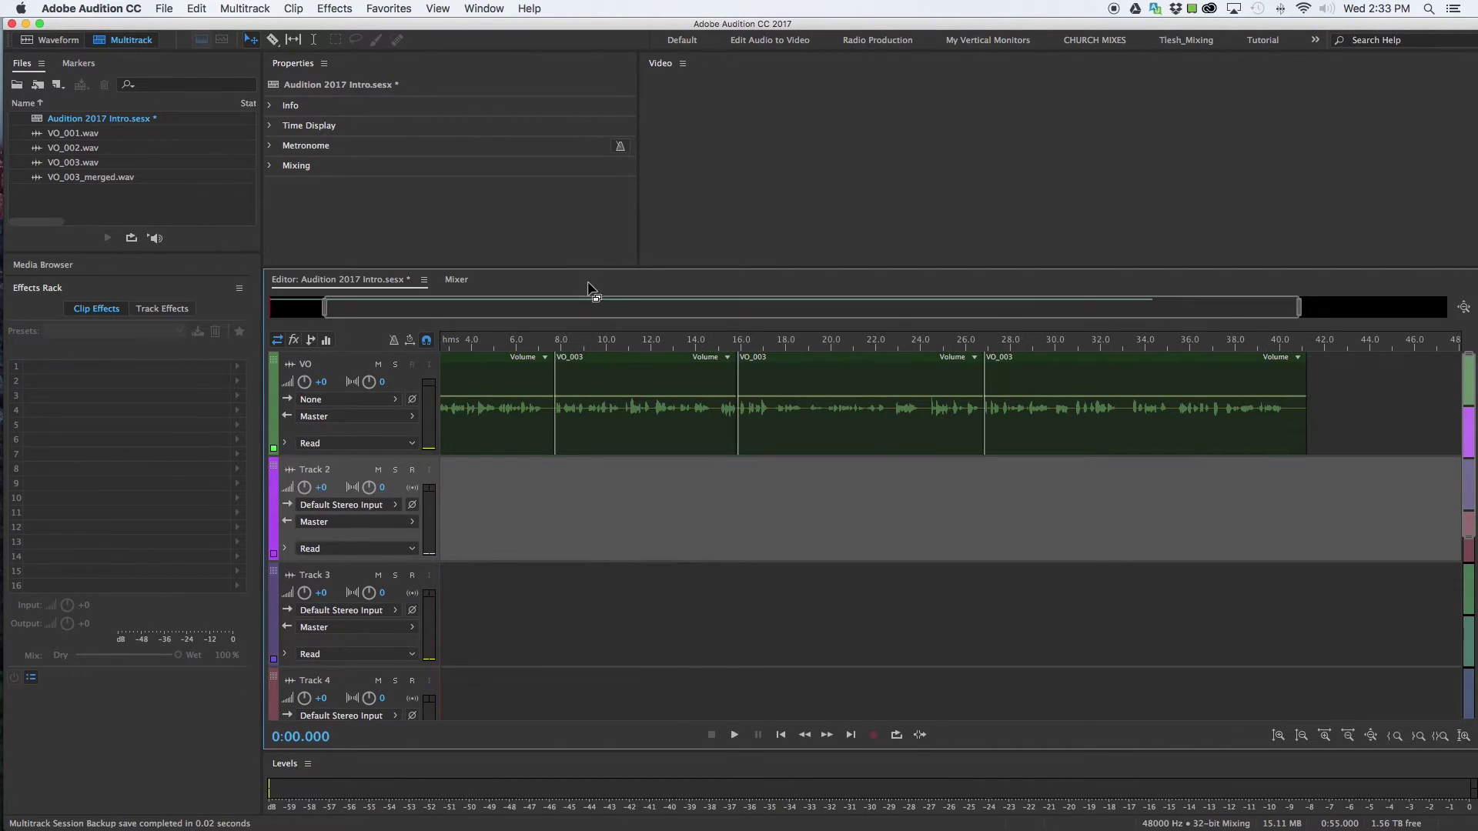
scroll(573, 505, left, 3)
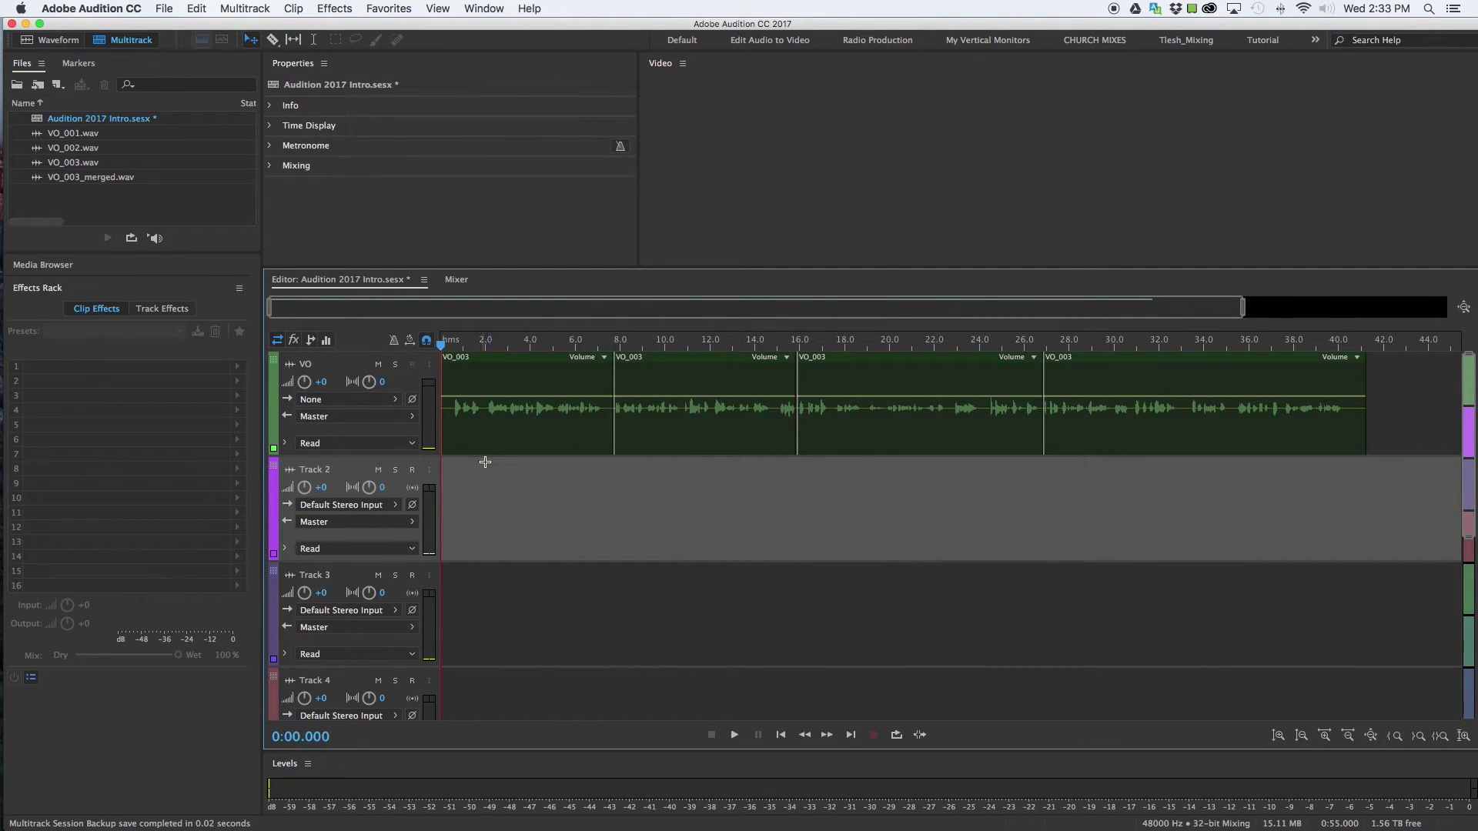
scroll(941, 495, right, 5)
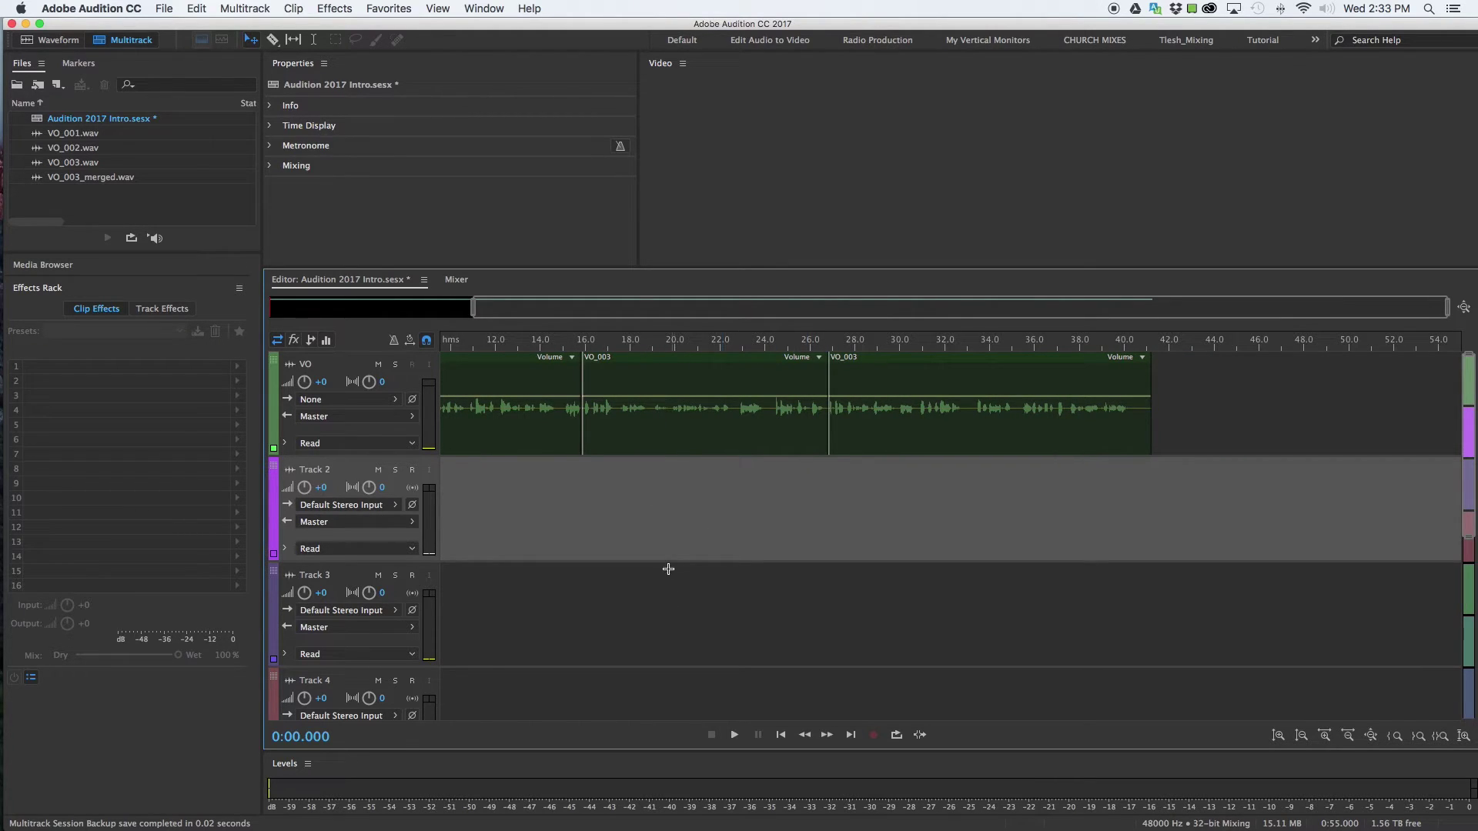
scroll(627, 544, down, 3)
scroll(629, 544, up, 3)
scroll(628, 544, left, 5)
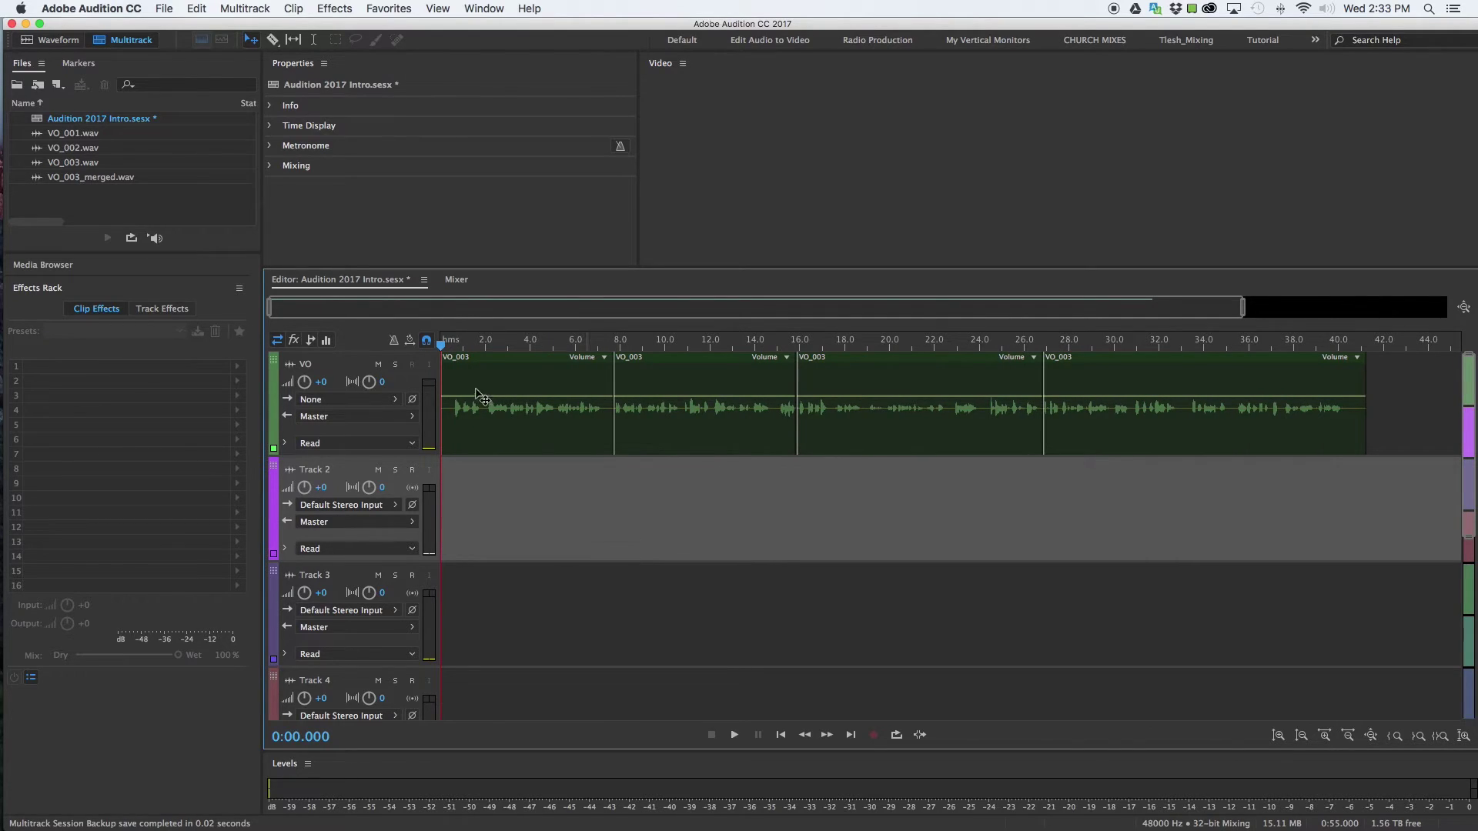
scroll(754, 537, right, 5)
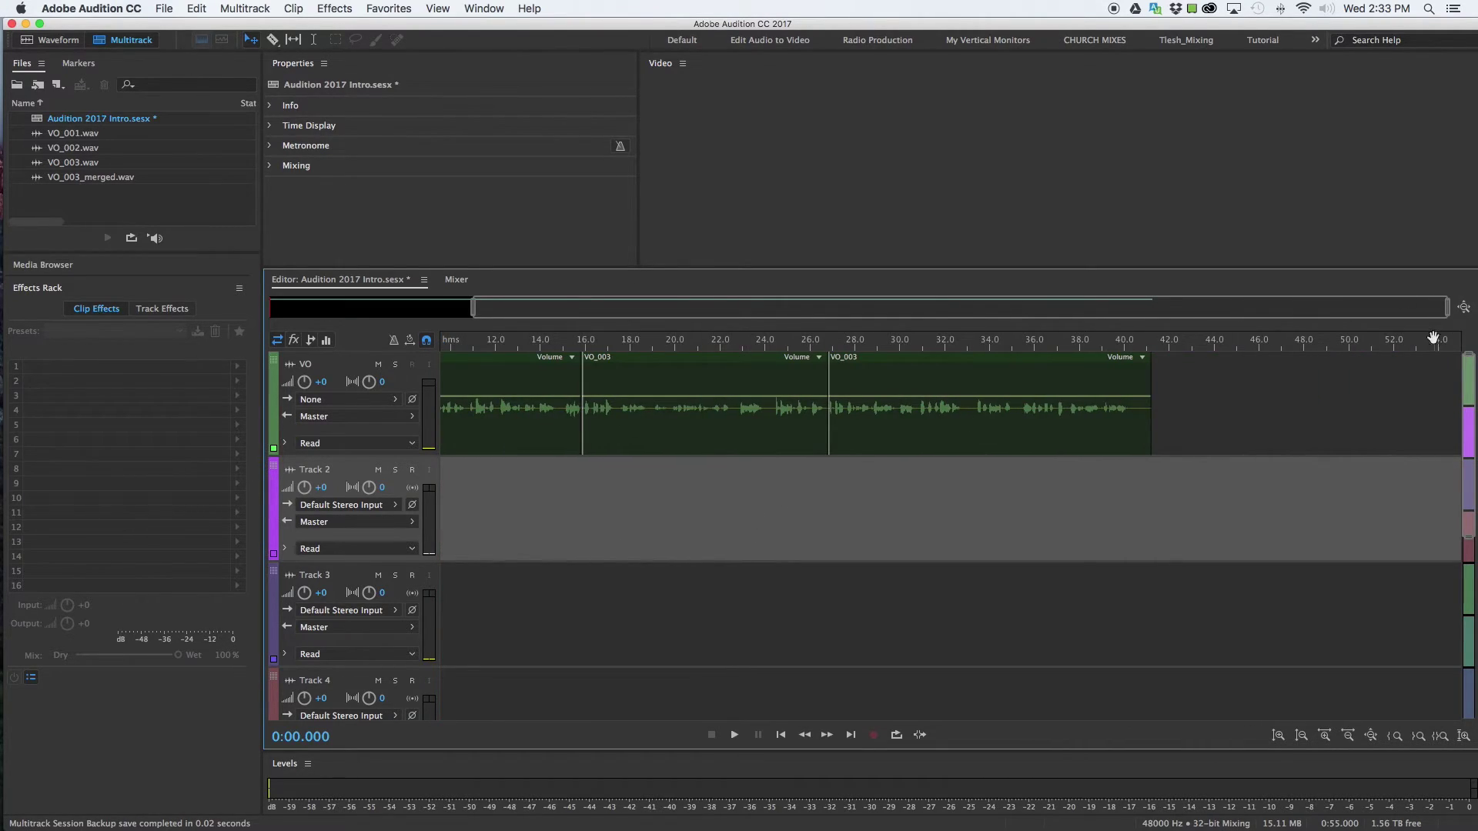
click(1438, 344)
key(Home)
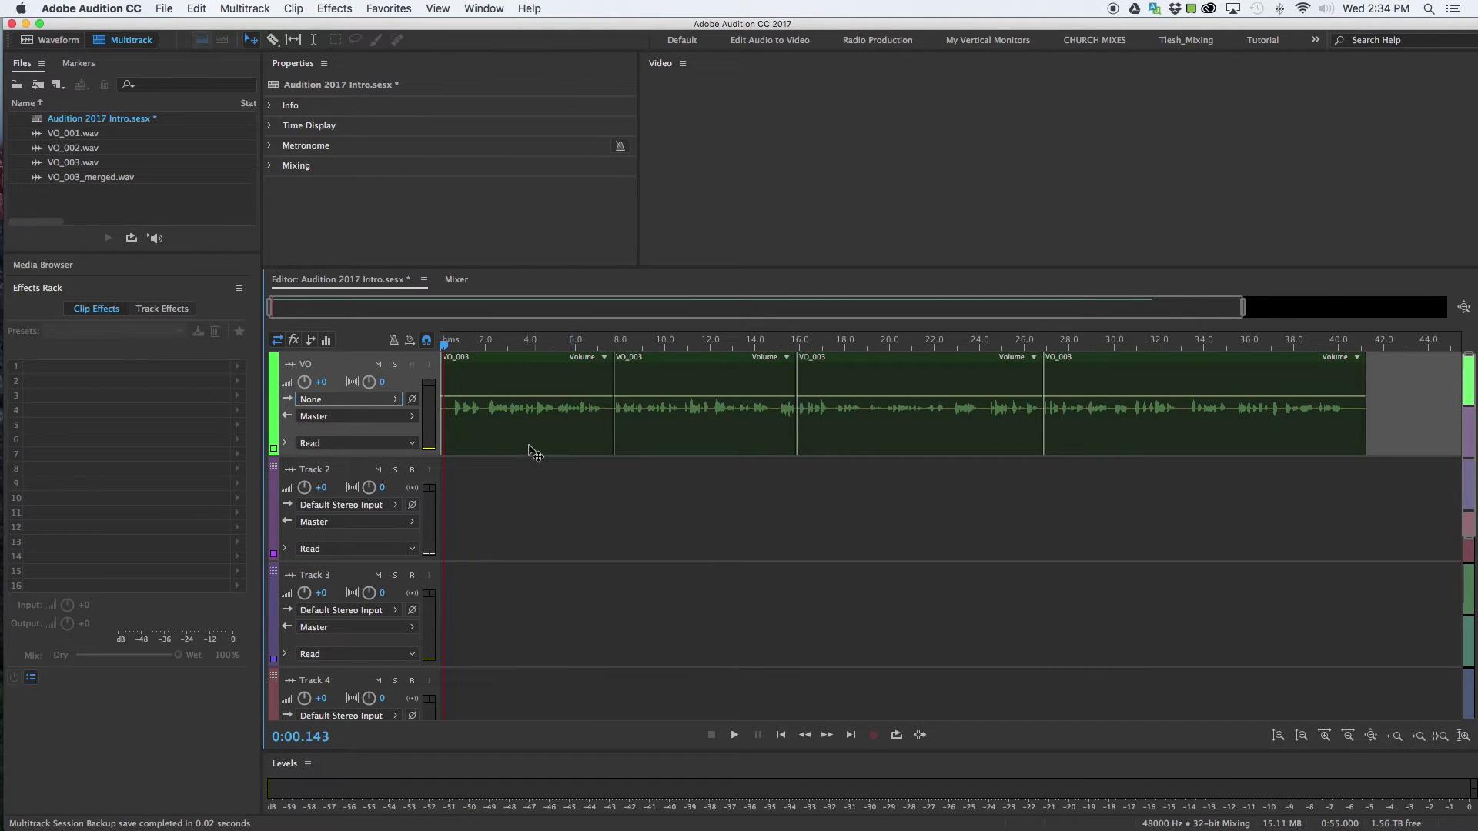
Step: Fade in the first VO_003 clip, clearing its volume keyframes and adding a new one
click(533, 439)
drag(455, 368, 516, 382)
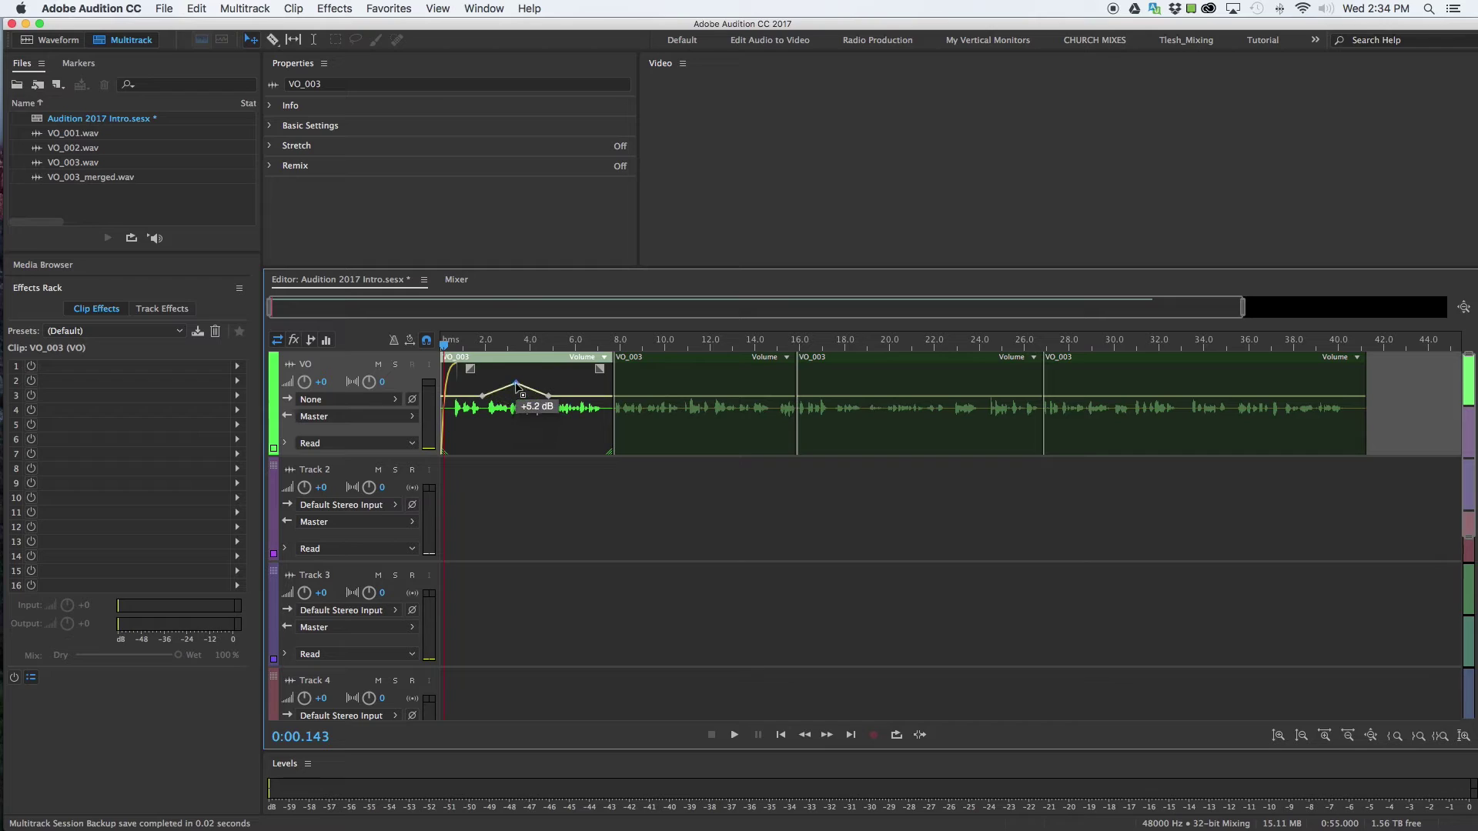
right_click(554, 396)
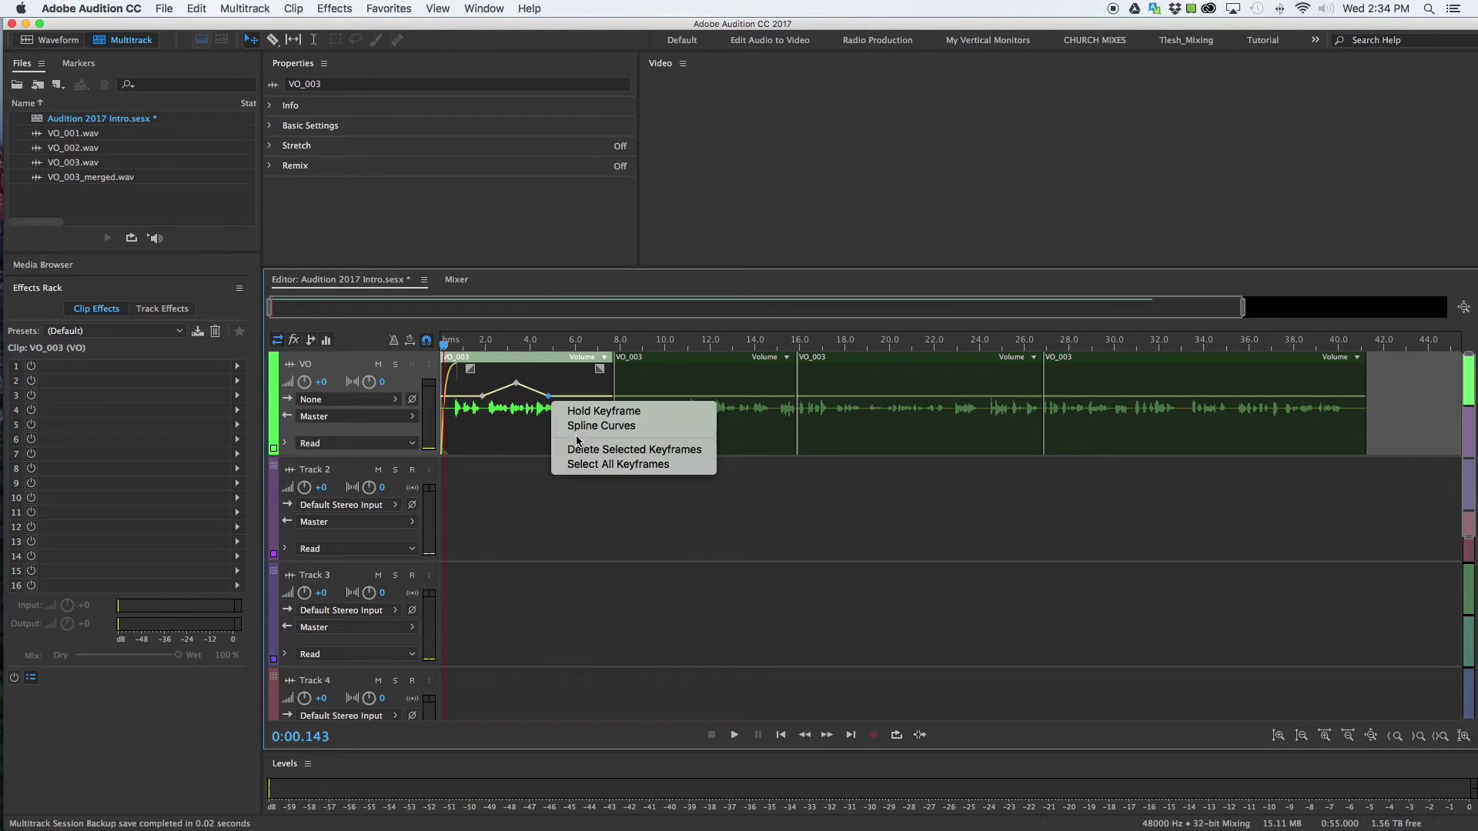
click(579, 464)
right_click(550, 397)
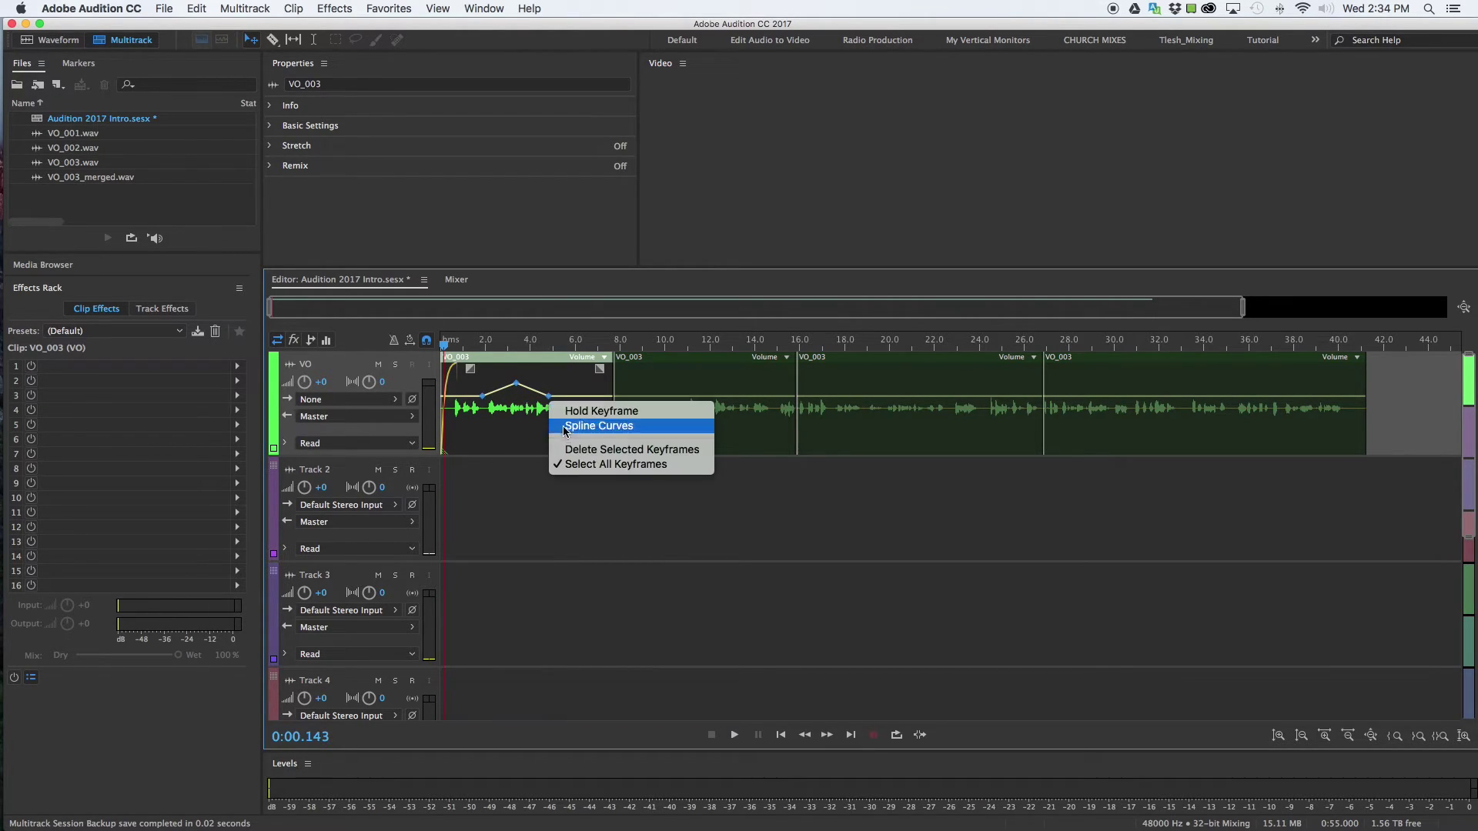
click(569, 450)
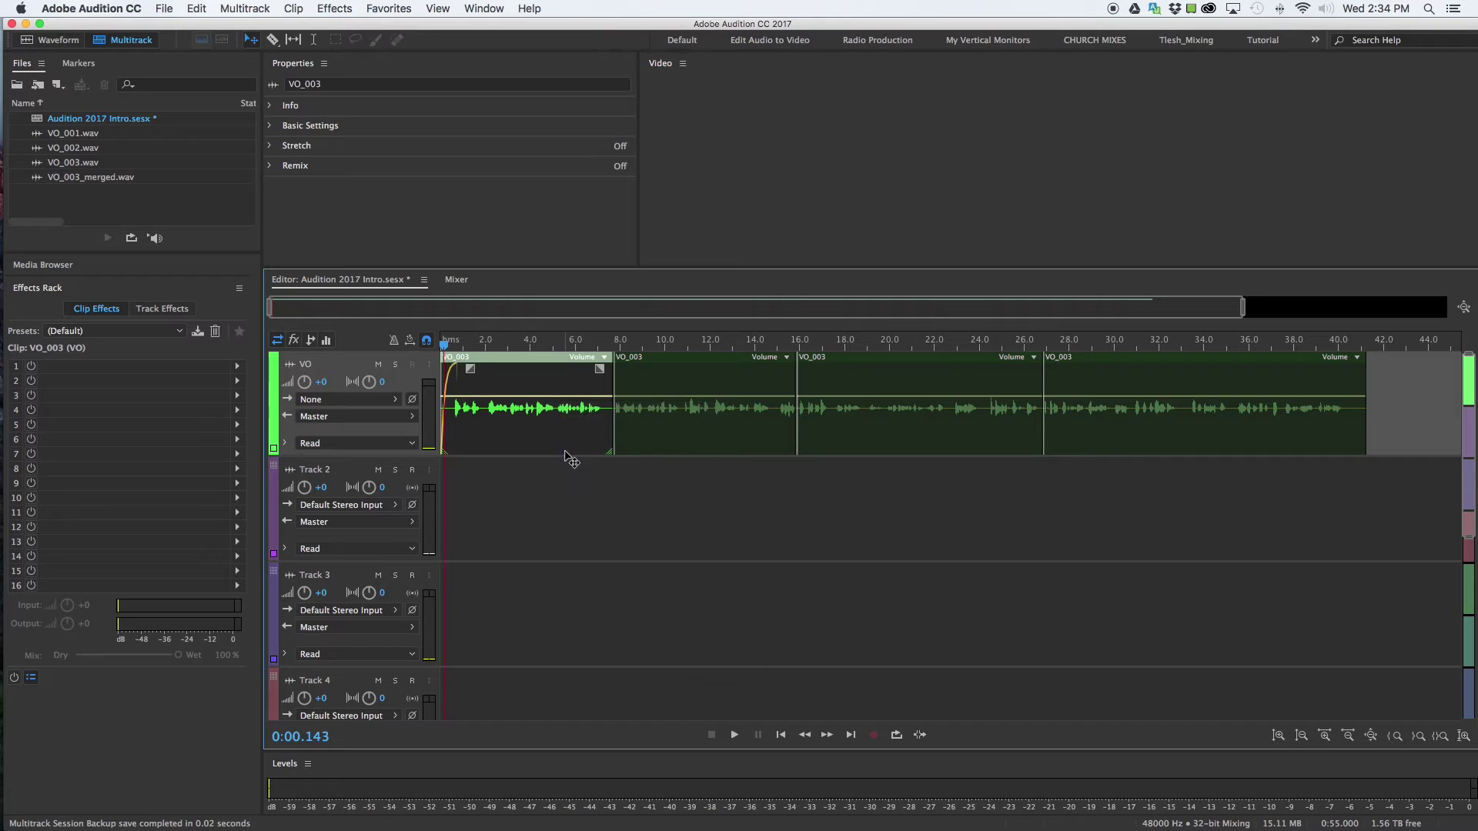
click(561, 396)
Step: Fade out the last VO_003 clip and make the VO track shorter
click(1312, 394)
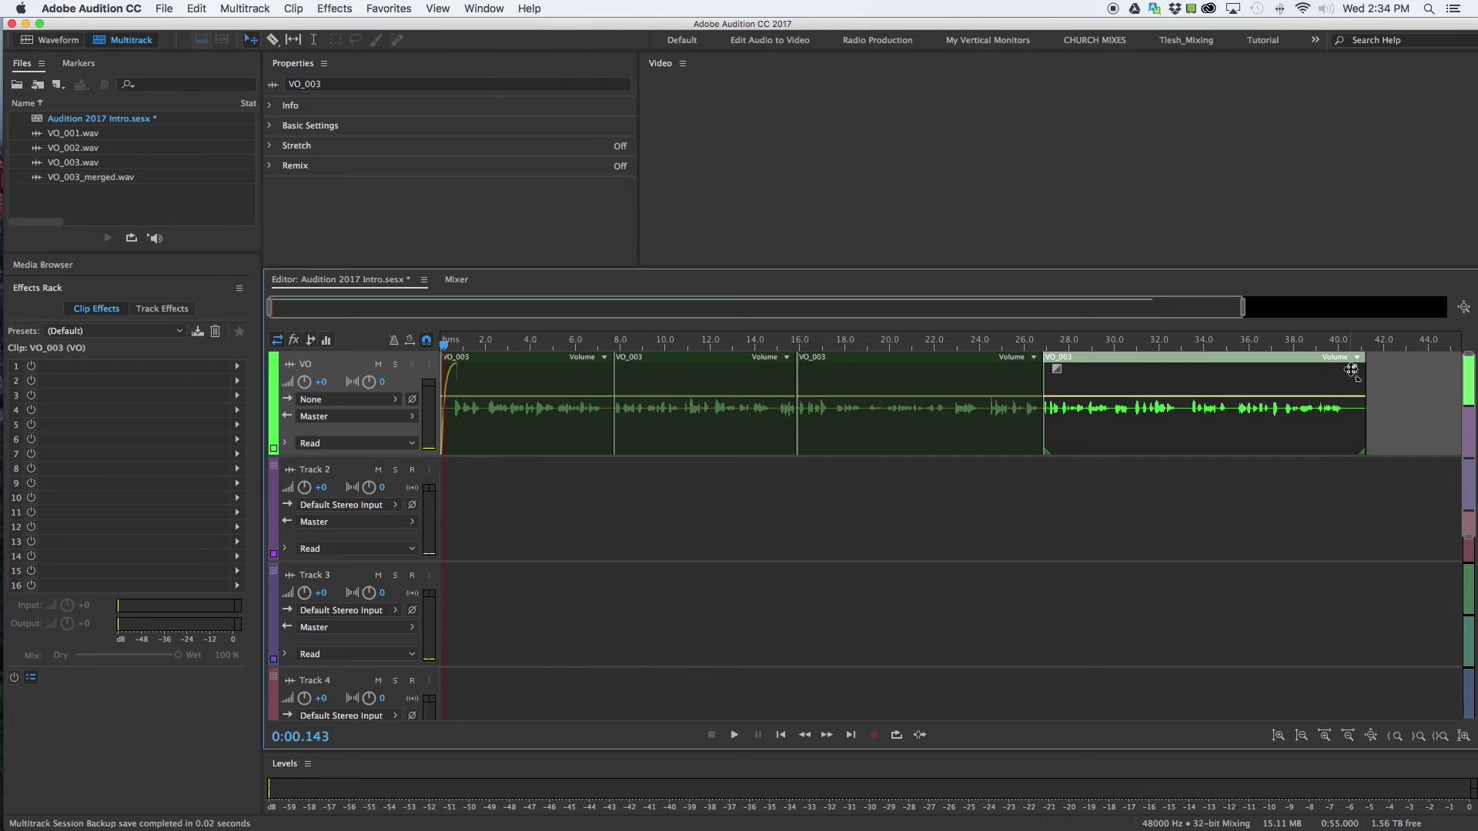
drag(1351, 371, 1321, 369)
drag(369, 456, 369, 584)
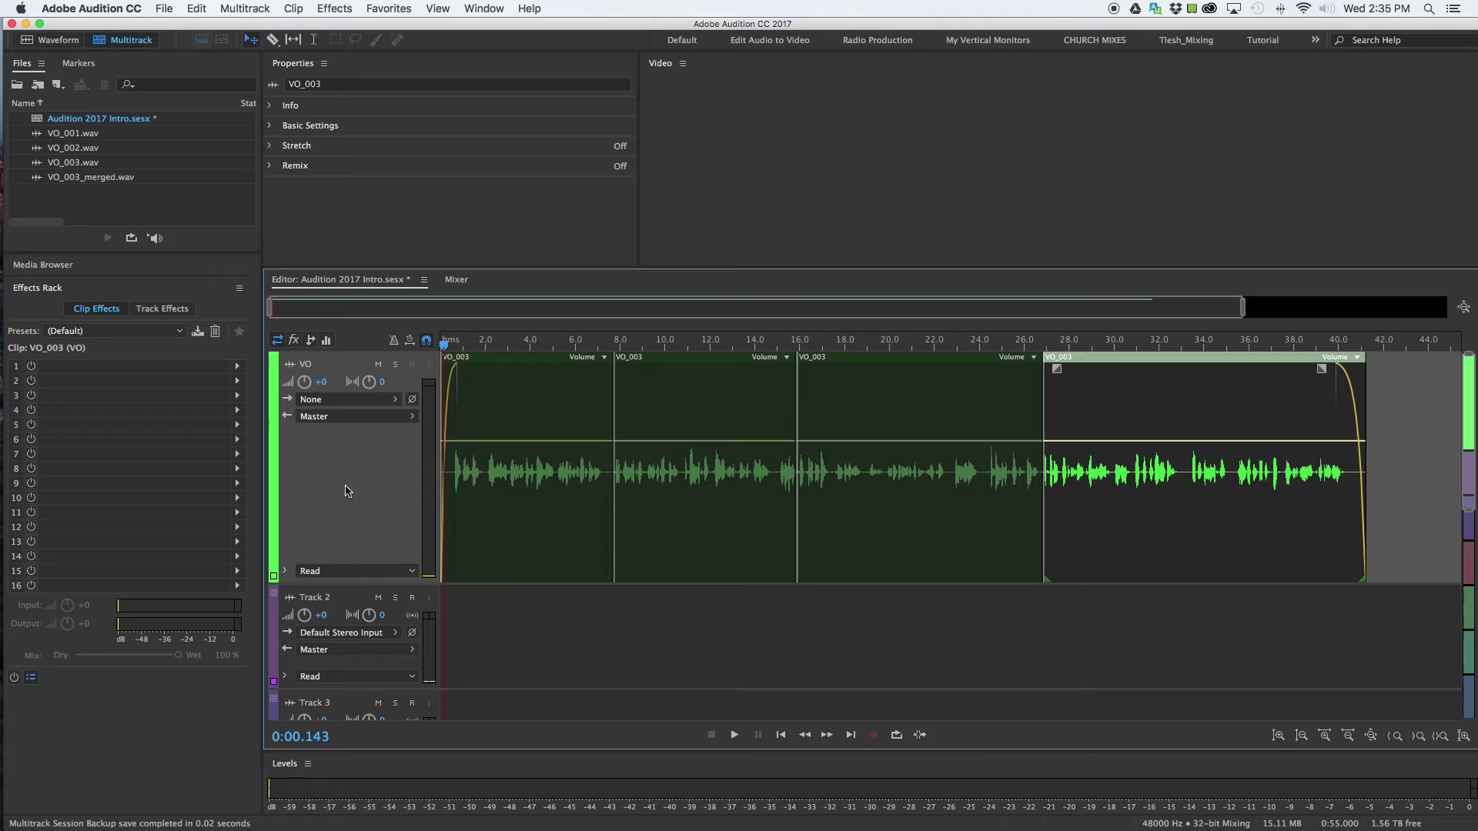
drag(353, 583, 298, 445)
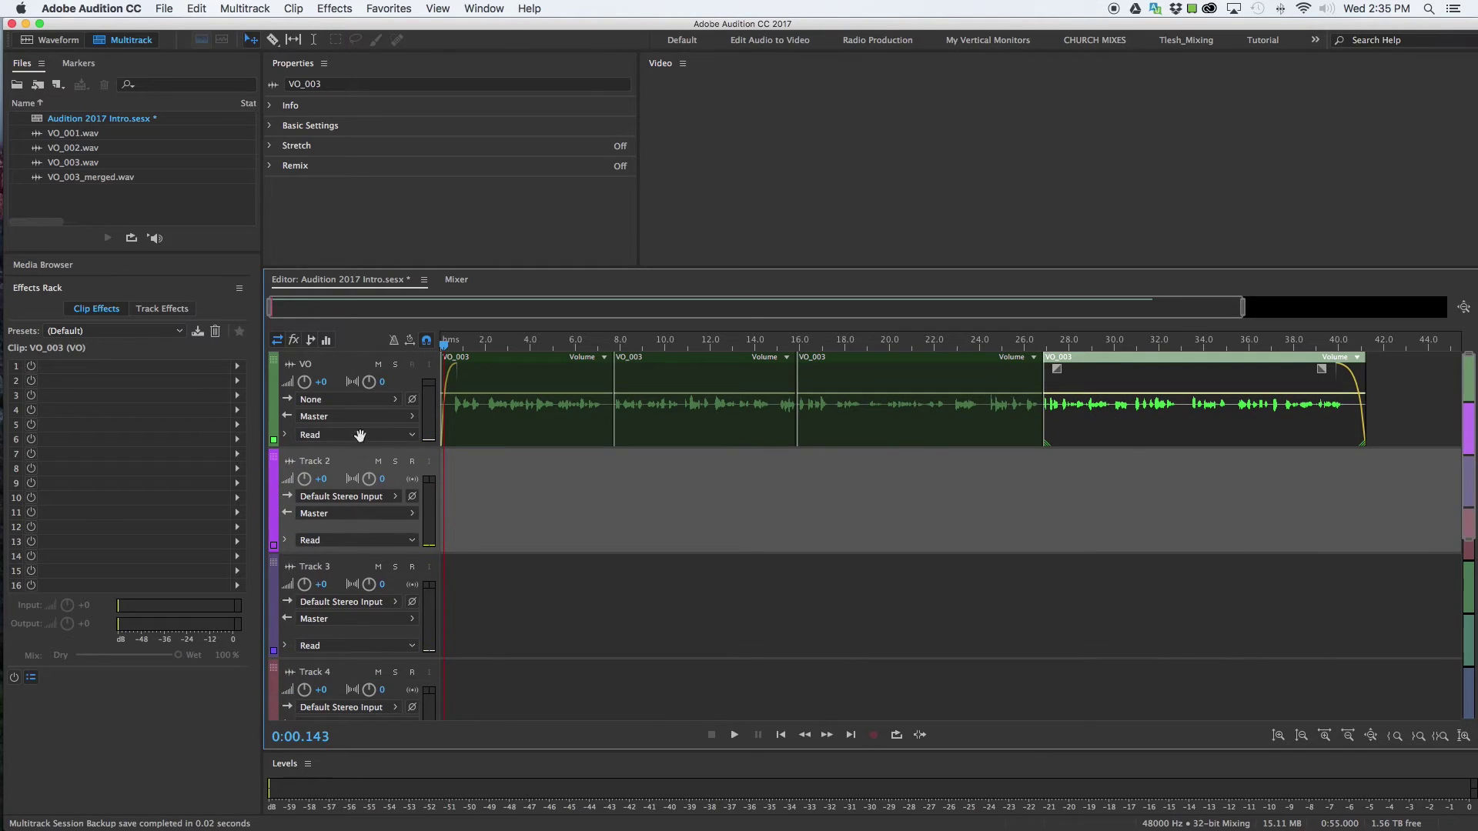
Step: Recolour the VO track purple in the Track Color dialog
click(274, 442)
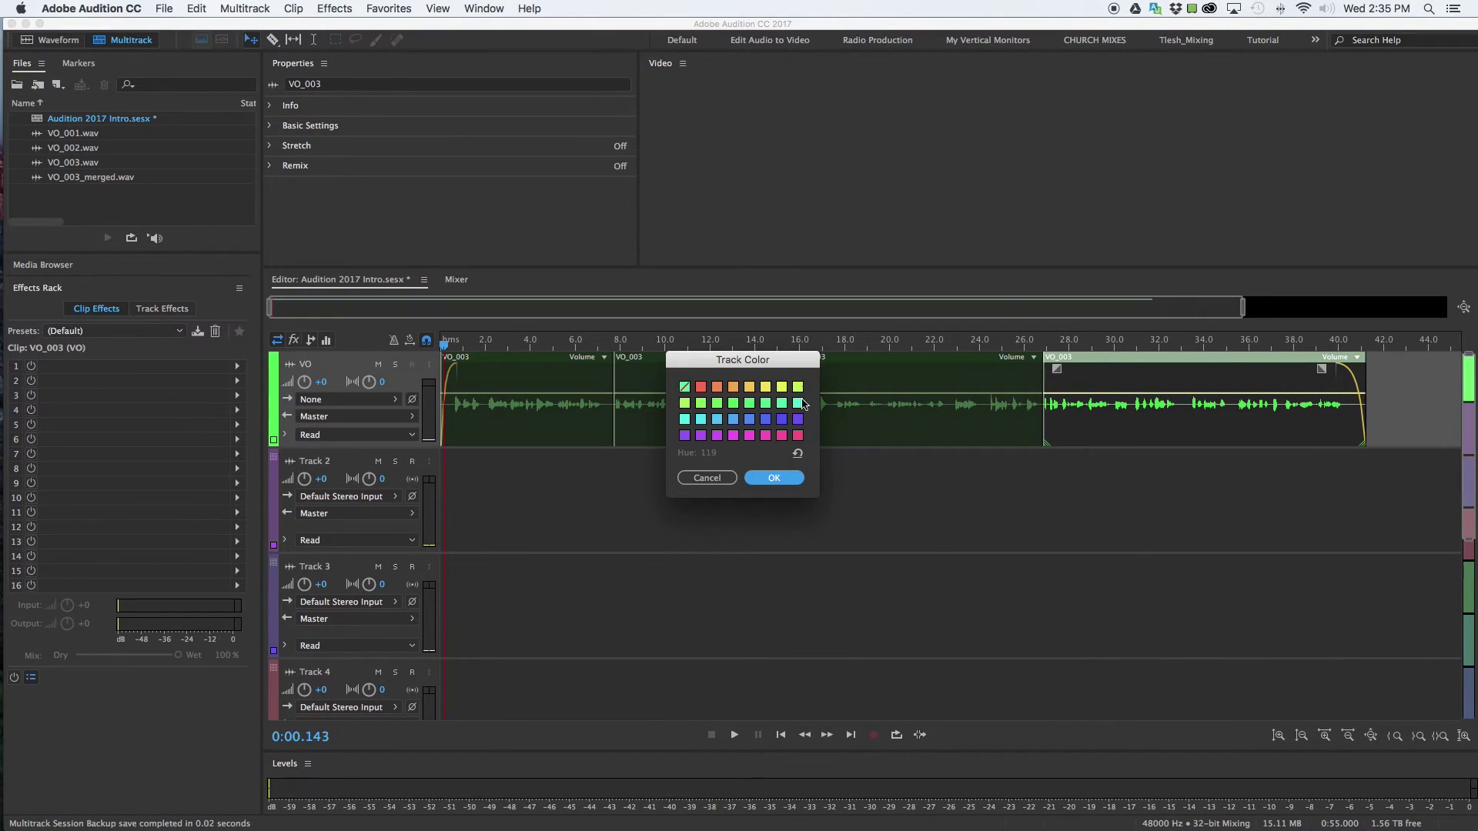
click(701, 388)
click(797, 389)
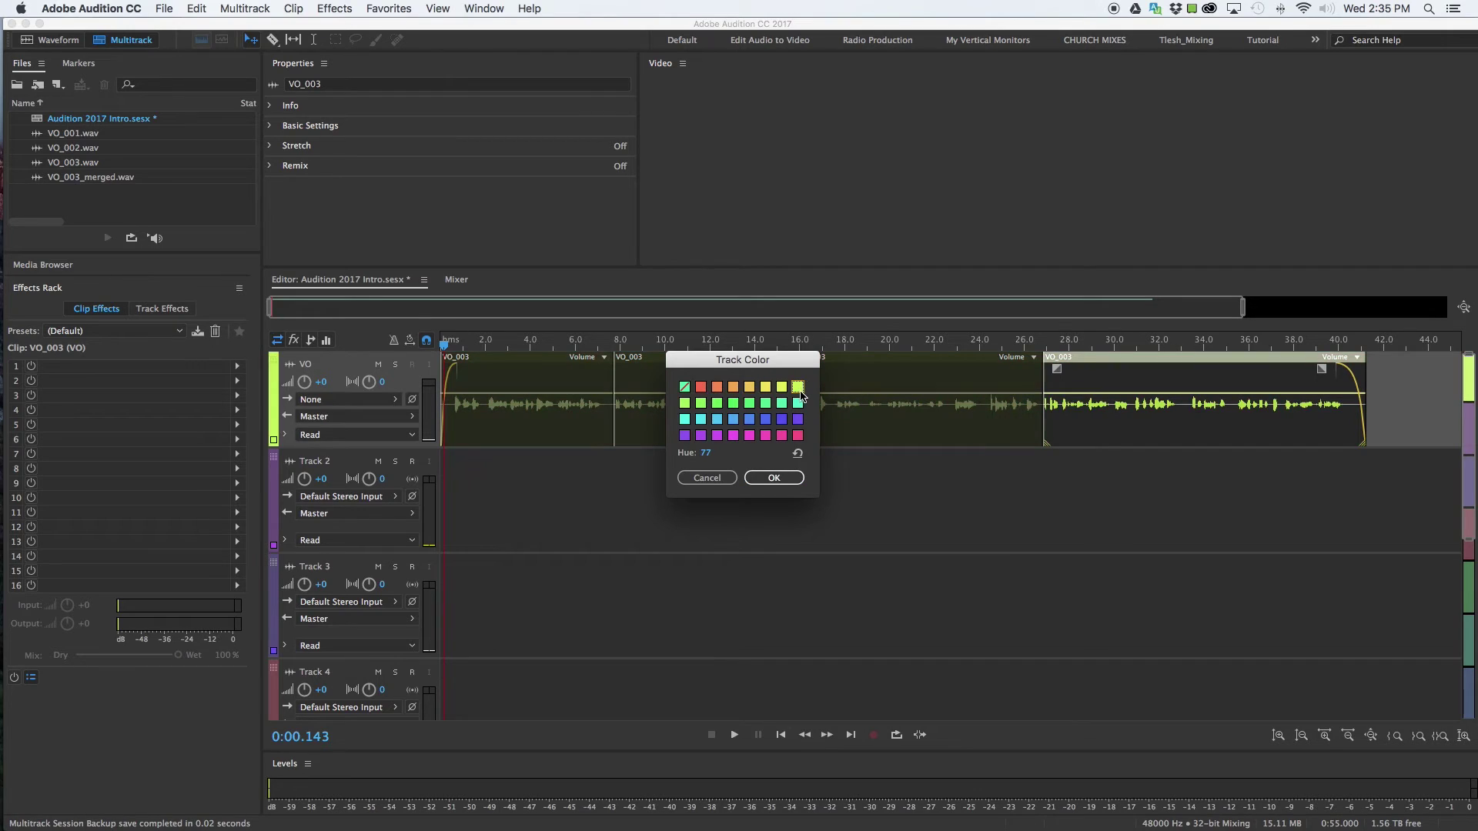
click(798, 419)
click(772, 478)
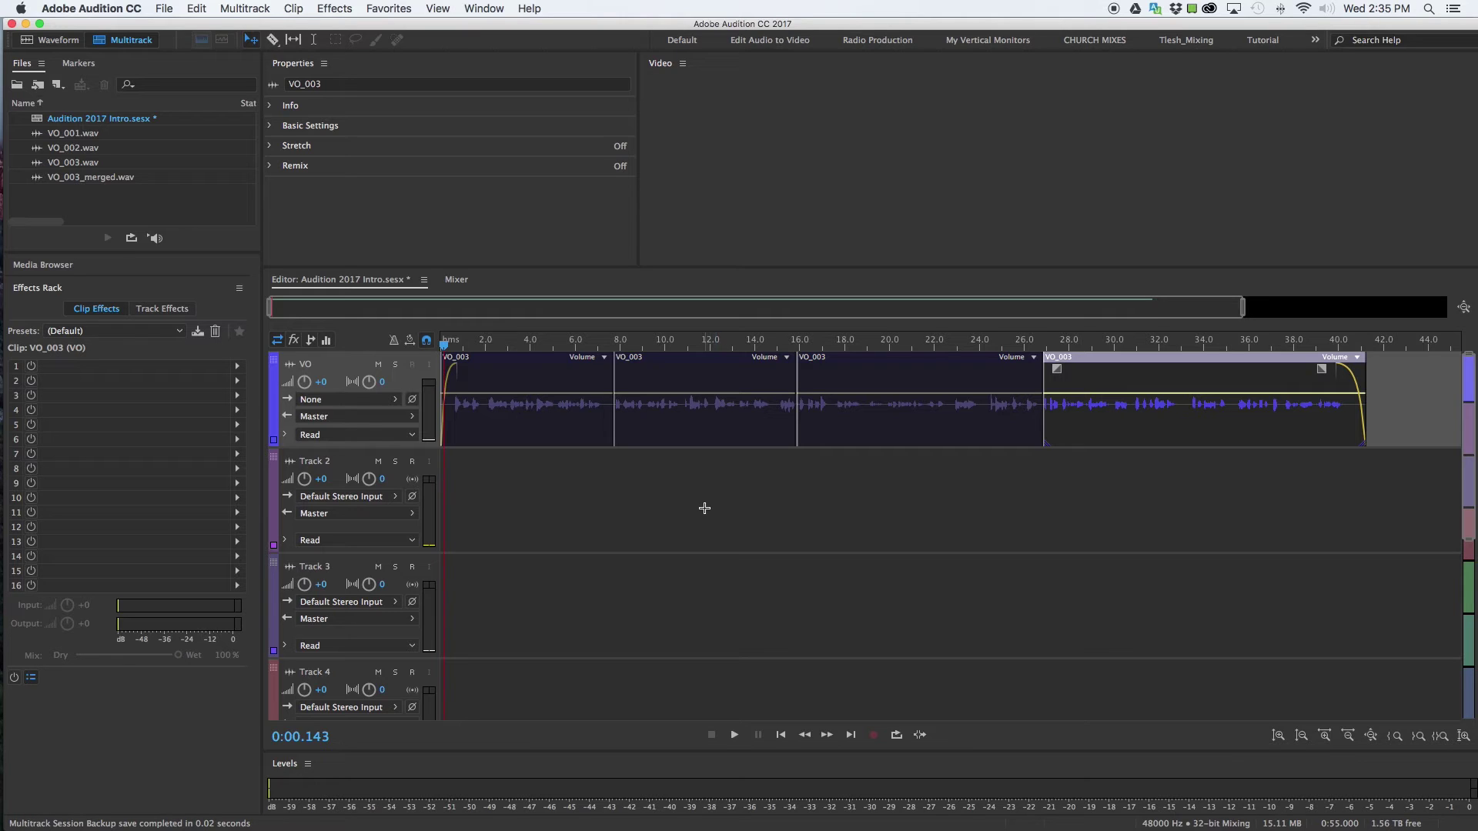
Step: Expand the Media Browser panel to reveal the POST TOOLS folders
click(462, 281)
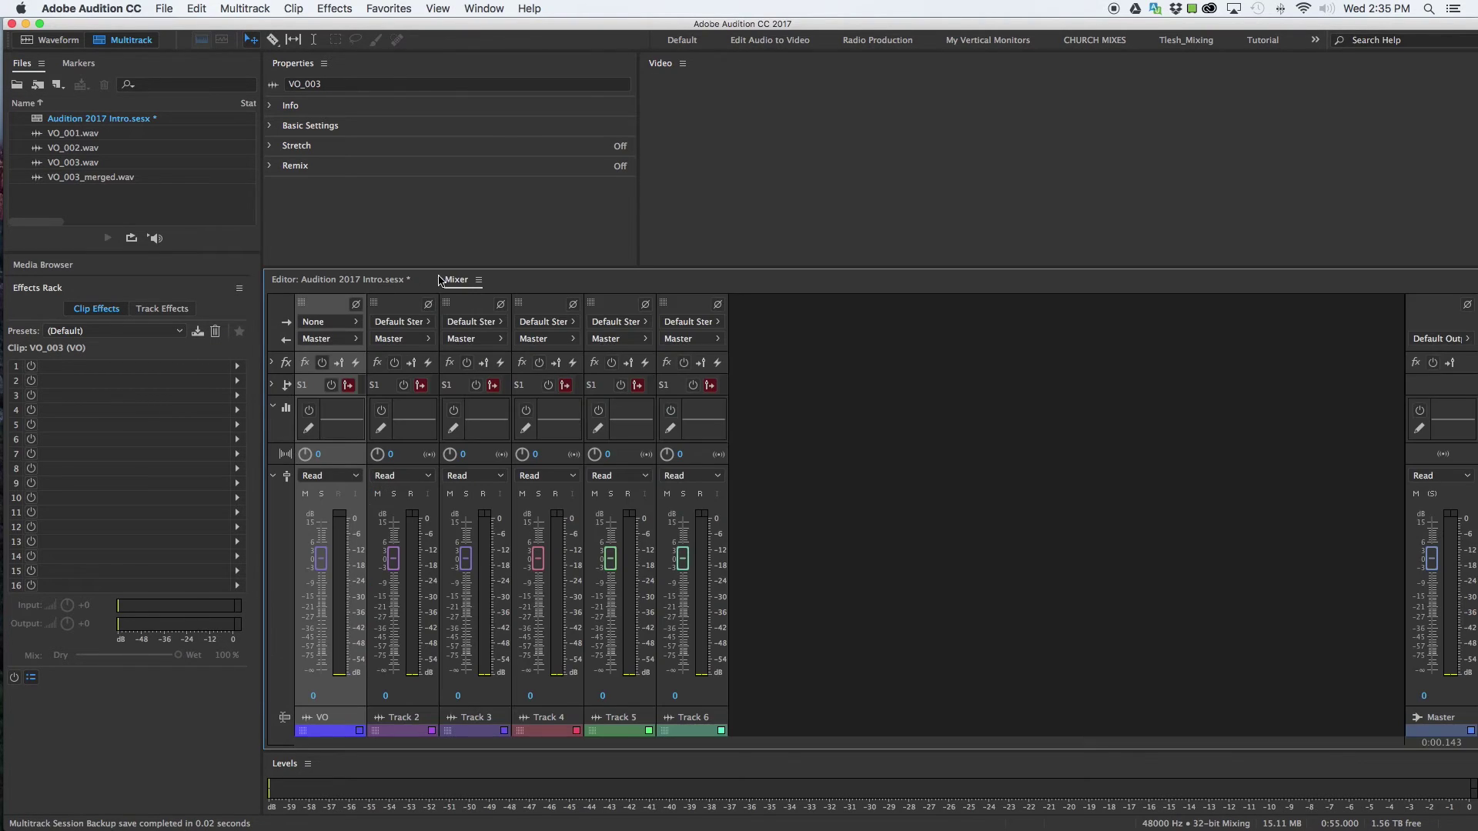
click(327, 281)
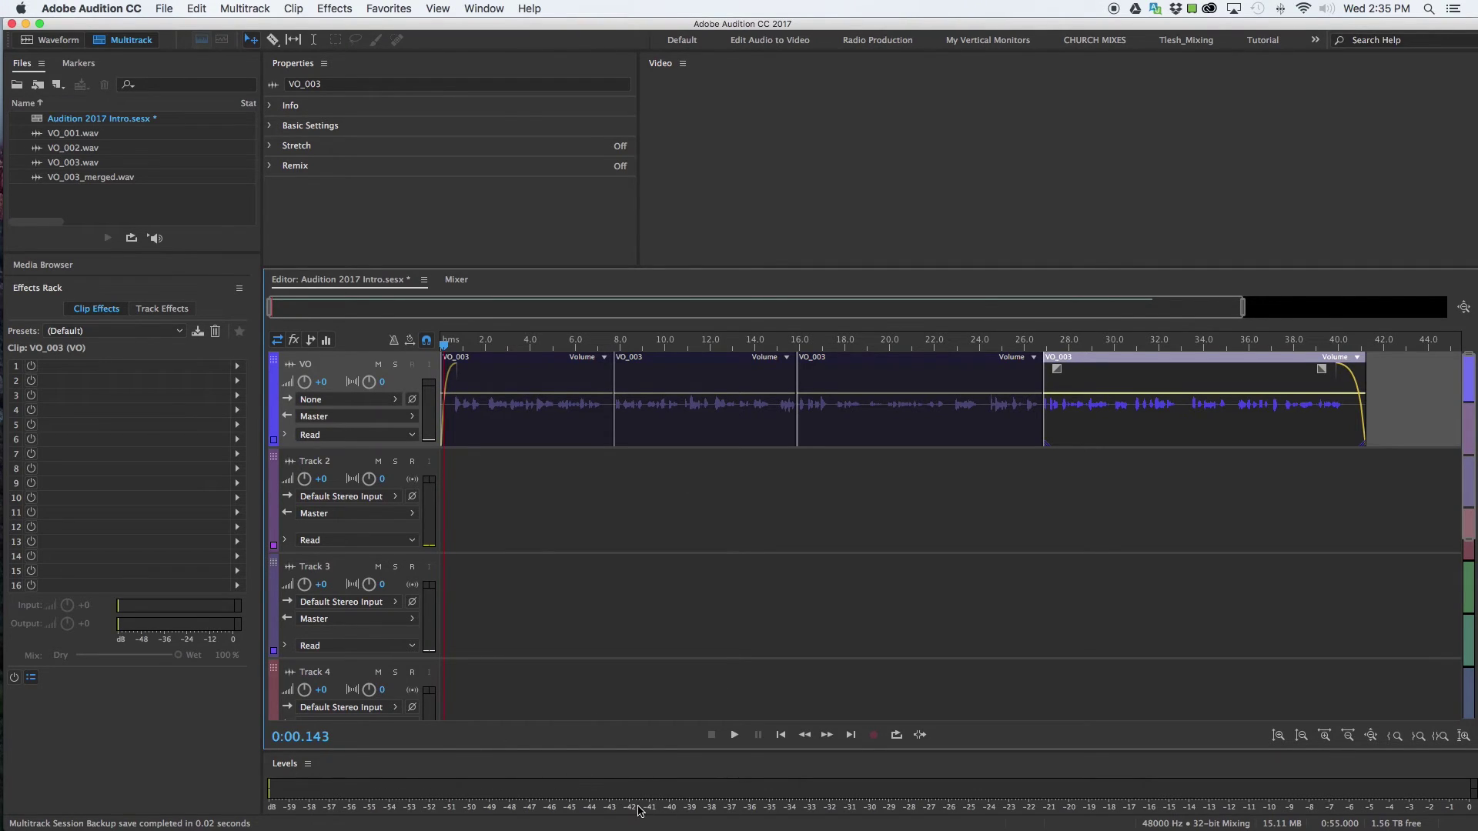
click(45, 271)
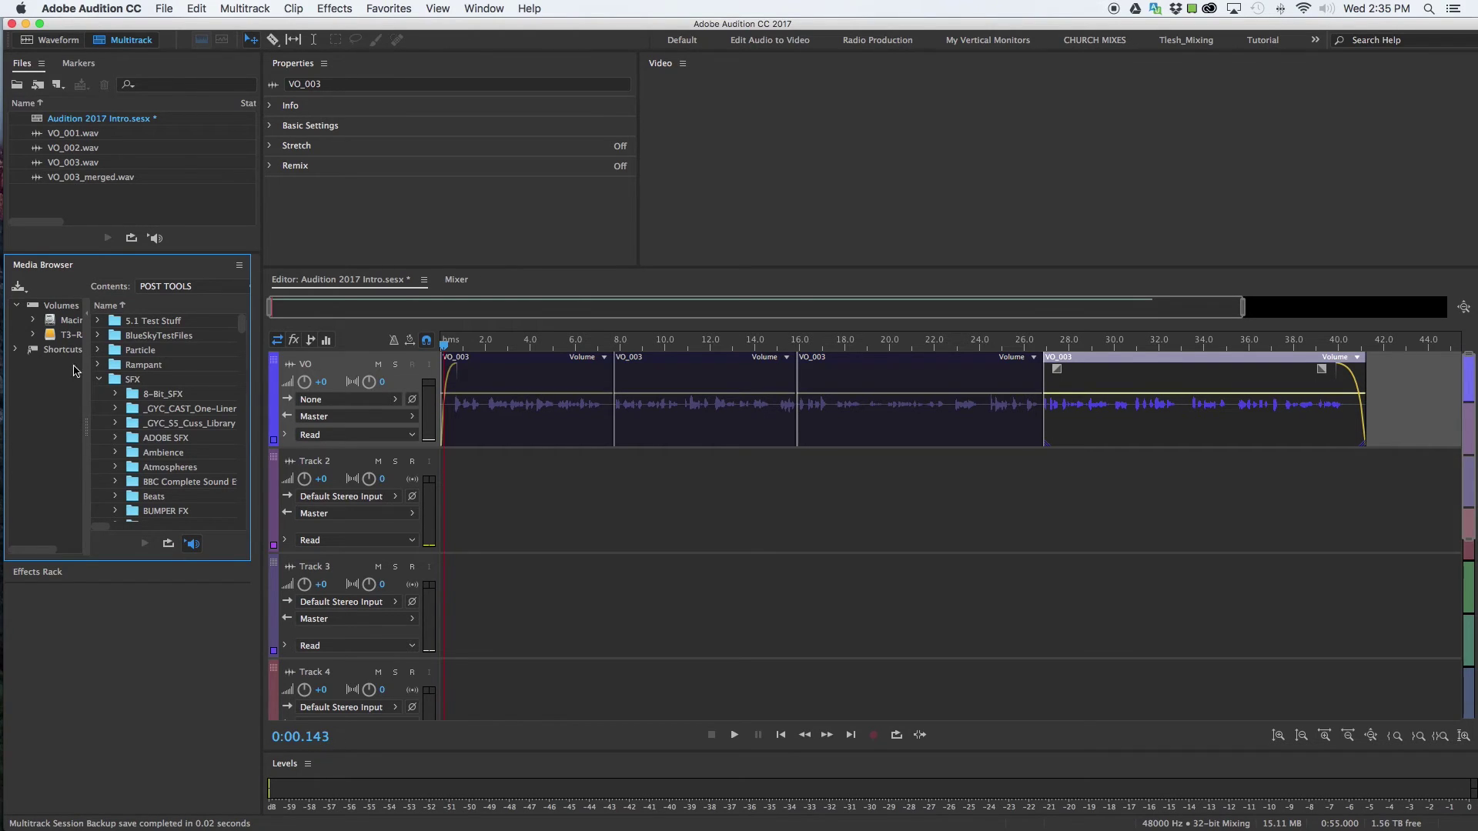
Step: Show the empty Markers list at top left, then focus the Properties and Video panels
click(37, 68)
click(80, 65)
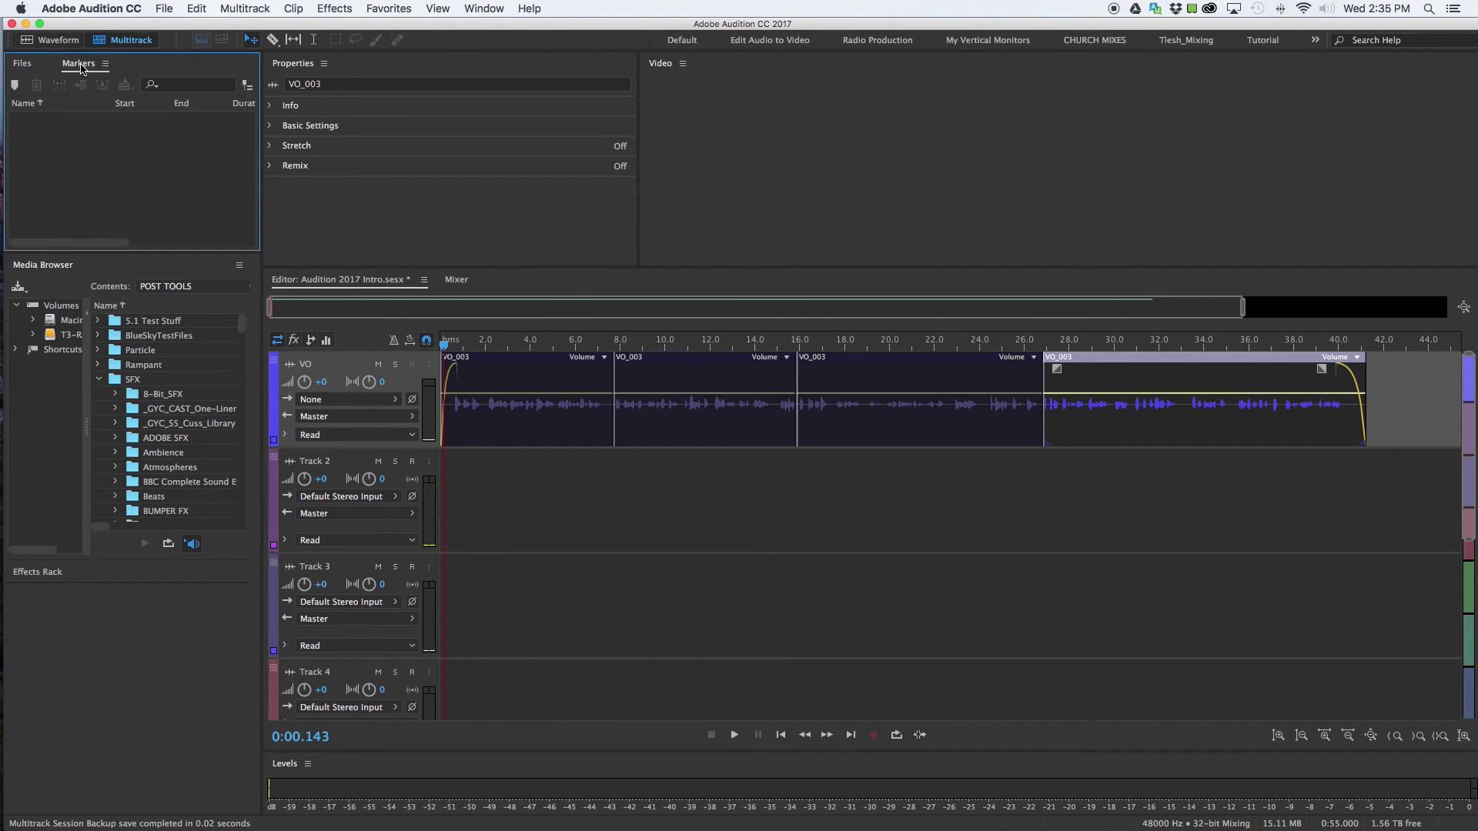
click(305, 66)
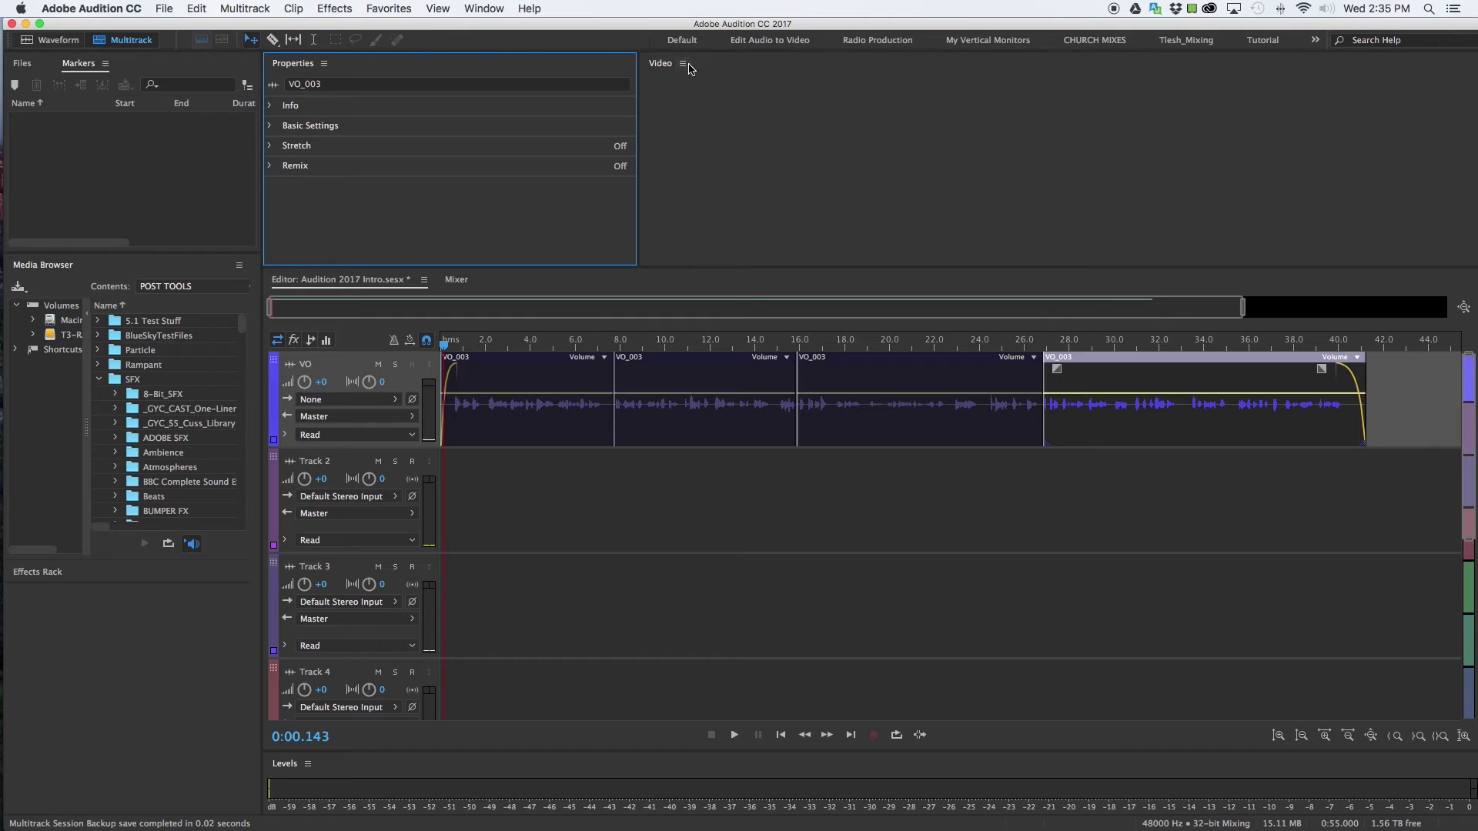
click(660, 68)
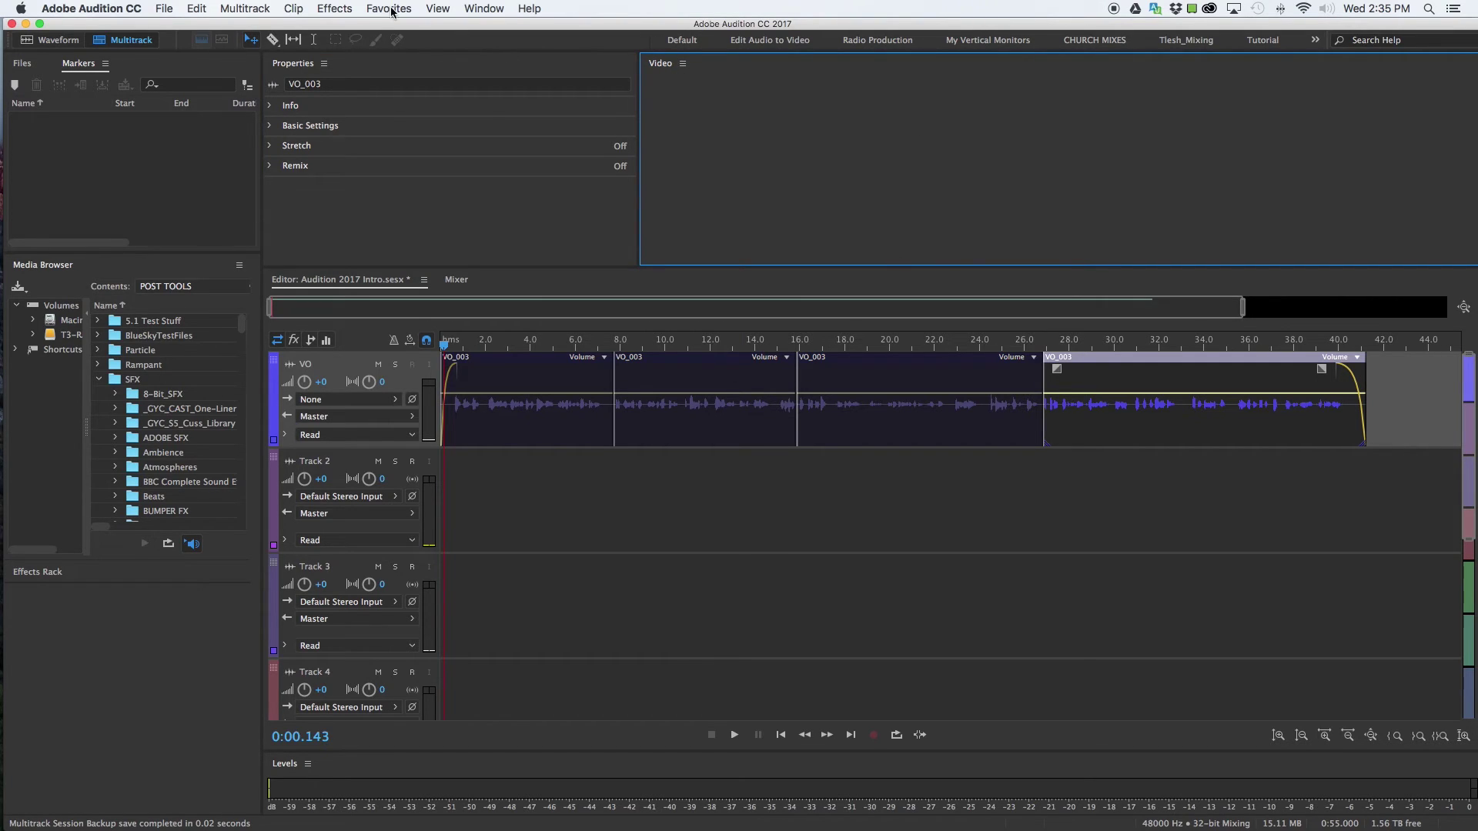
Step: Open and close the History panel, then display the Window > Workspace list
click(444, 11)
mouse_move(485, 11)
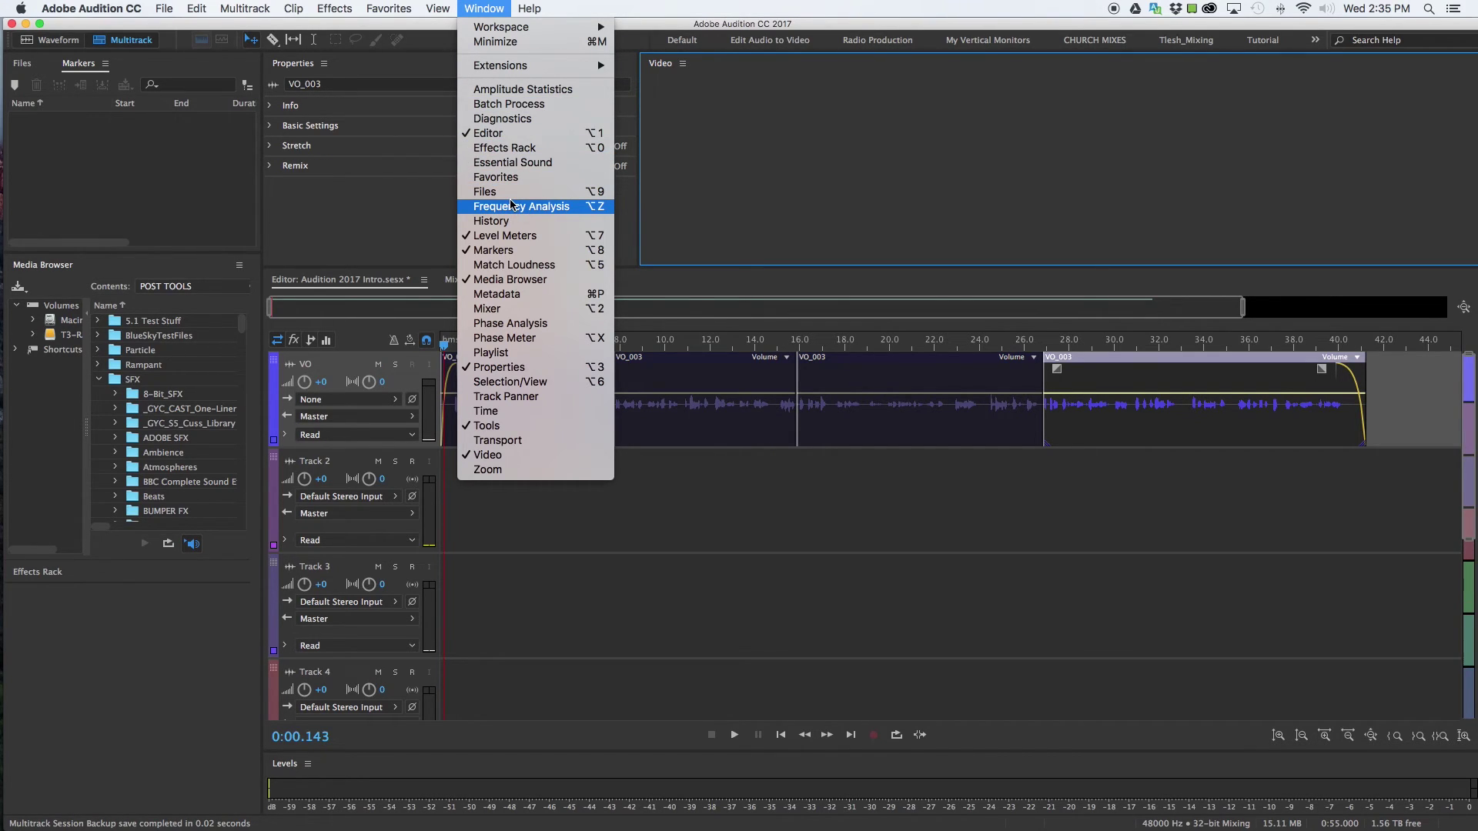
click(510, 221)
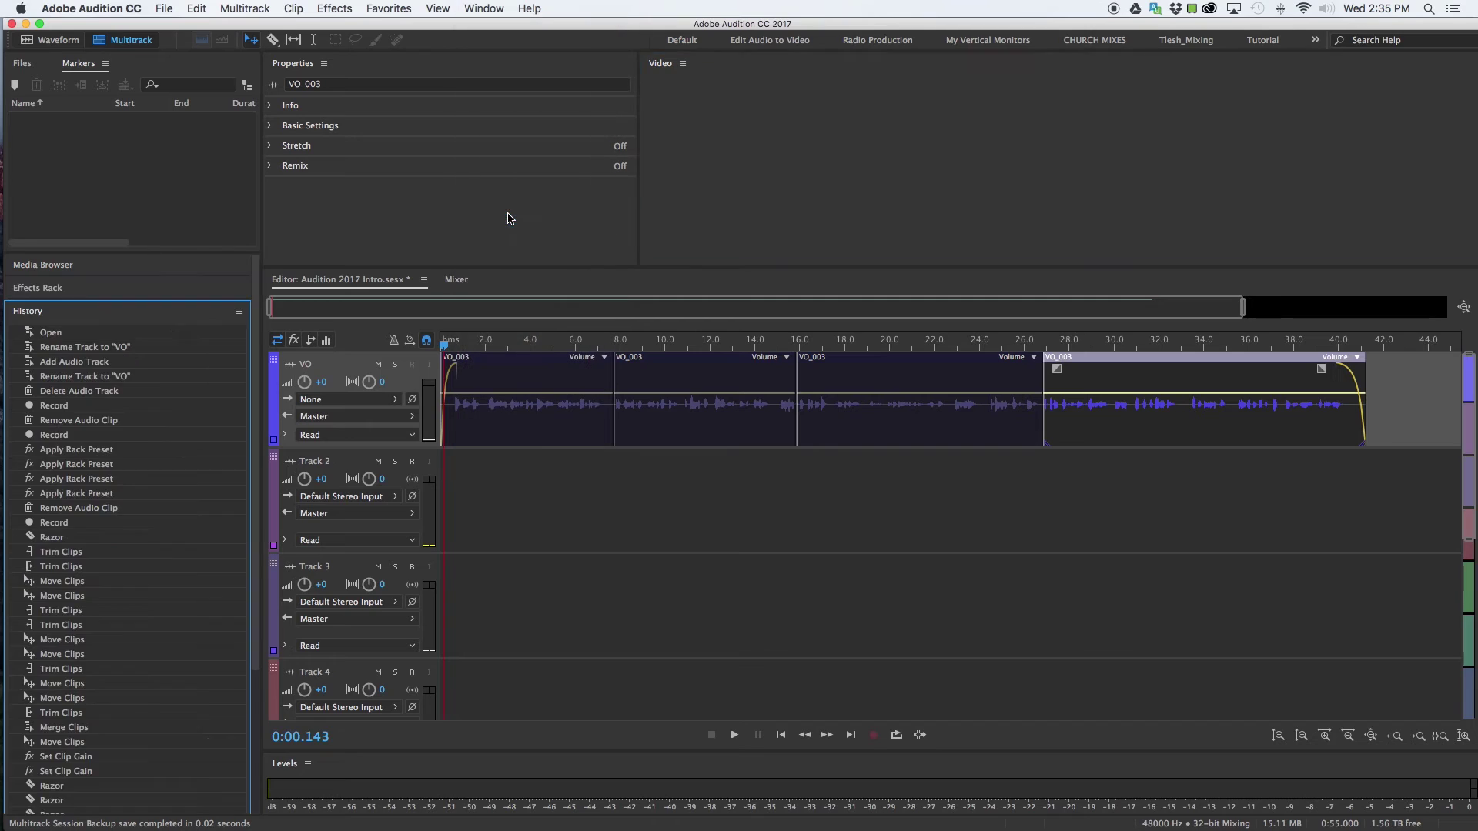
click(239, 311)
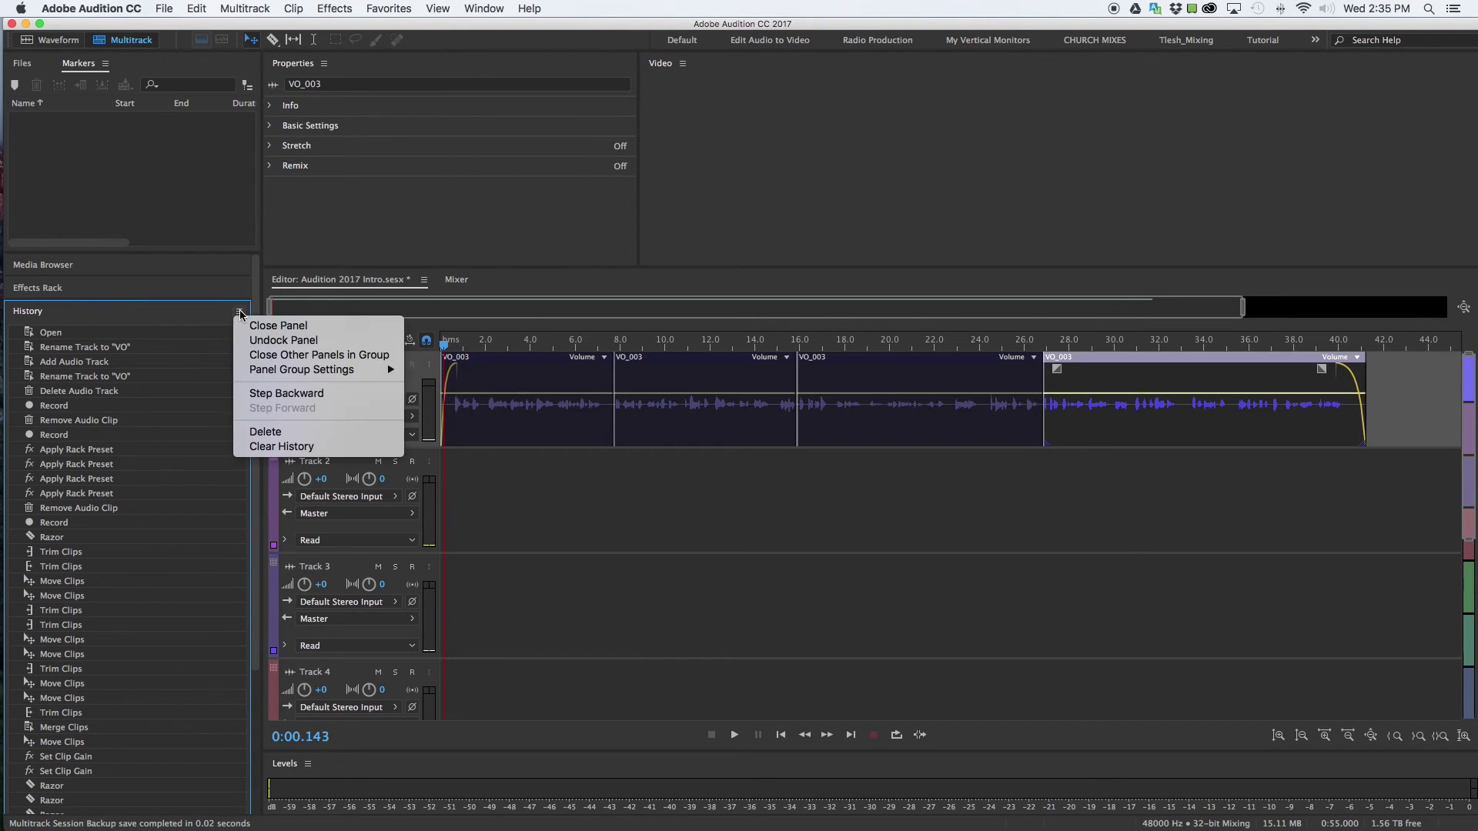
click(254, 327)
click(484, 9)
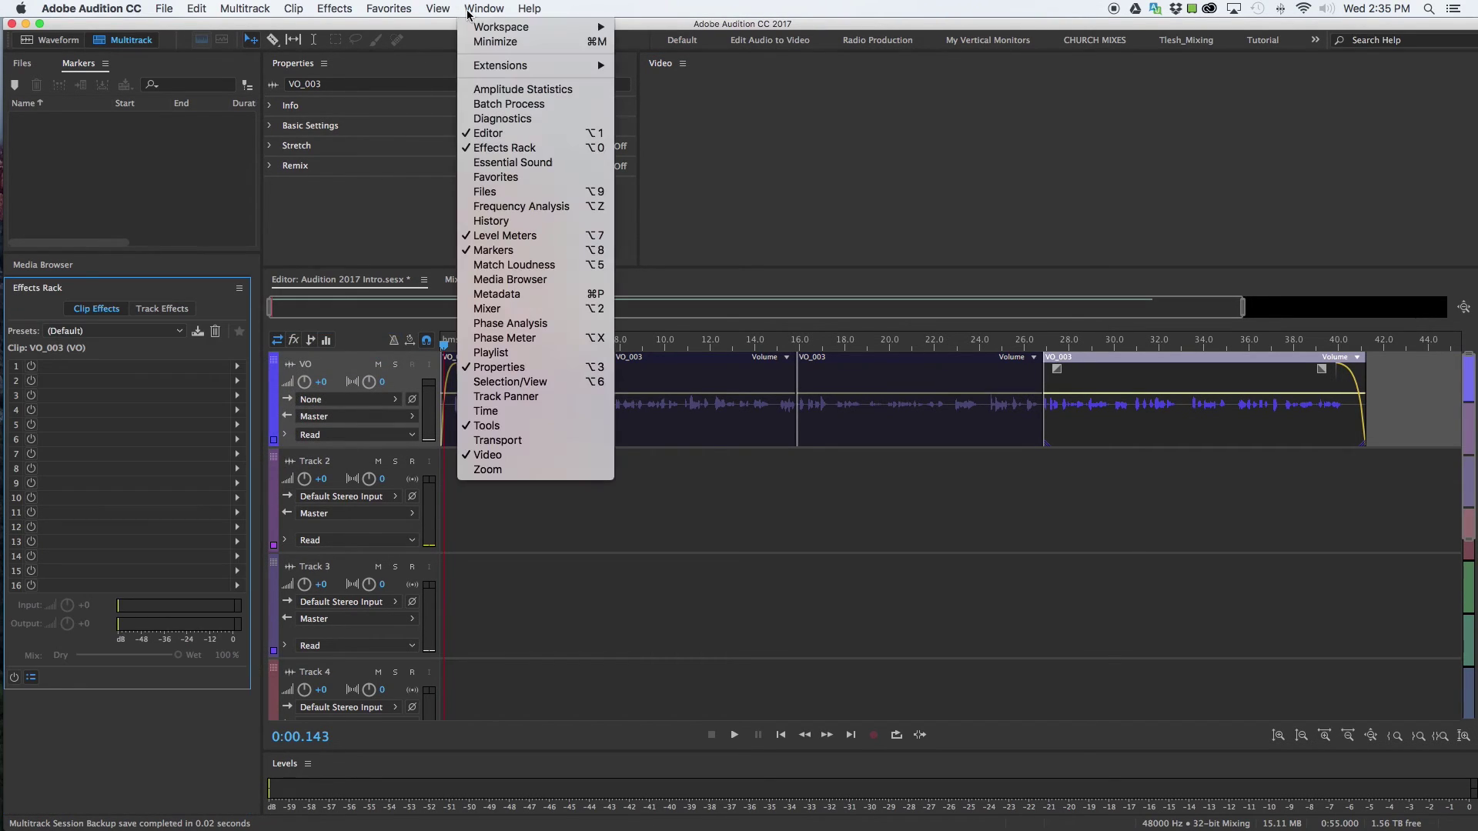
mouse_move(487, 27)
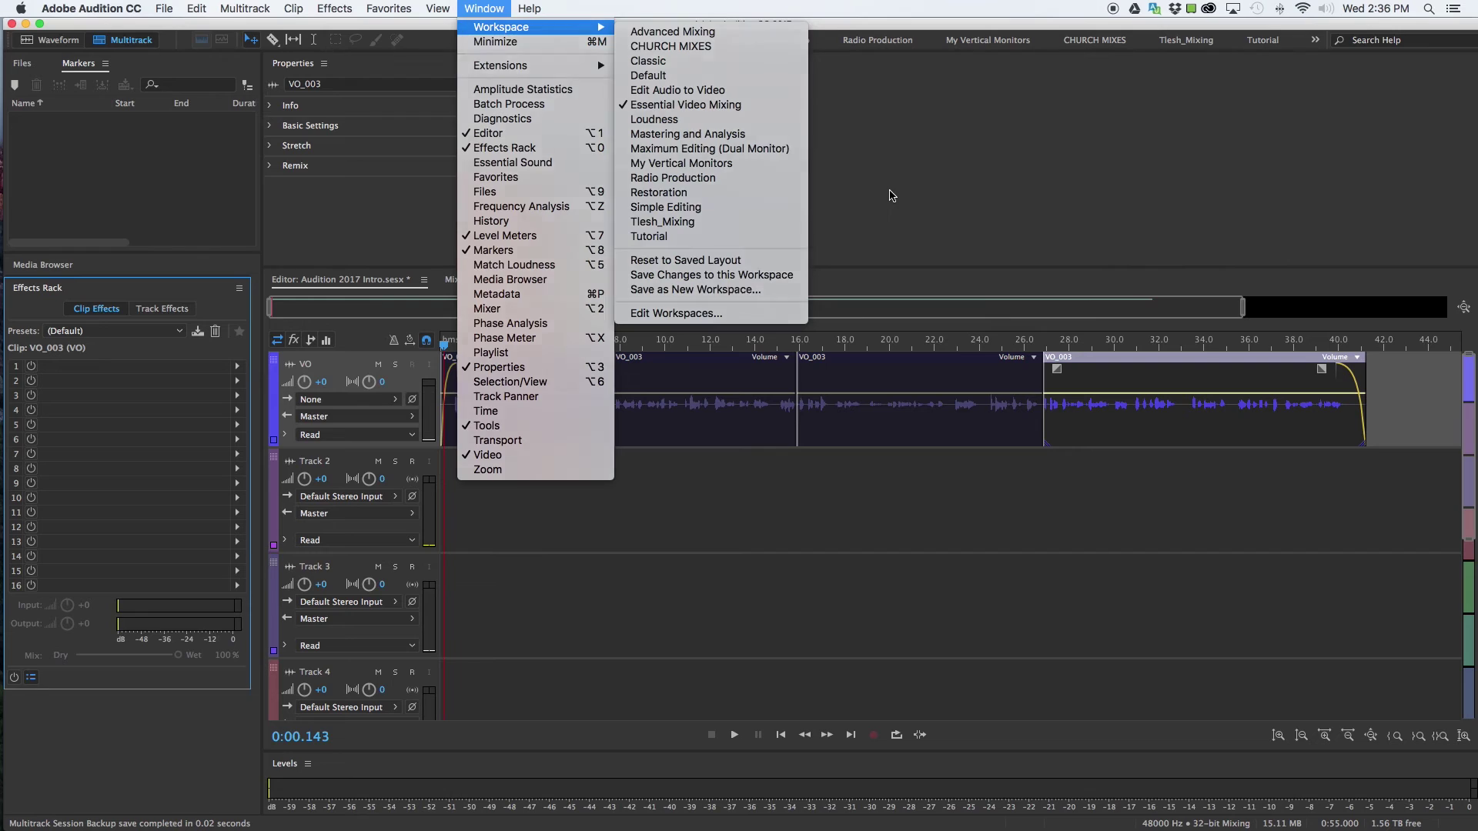
Step: Resize the left panels, Video panel and timeline by dragging their dividers
click(885, 194)
drag(262, 305, 597, 305)
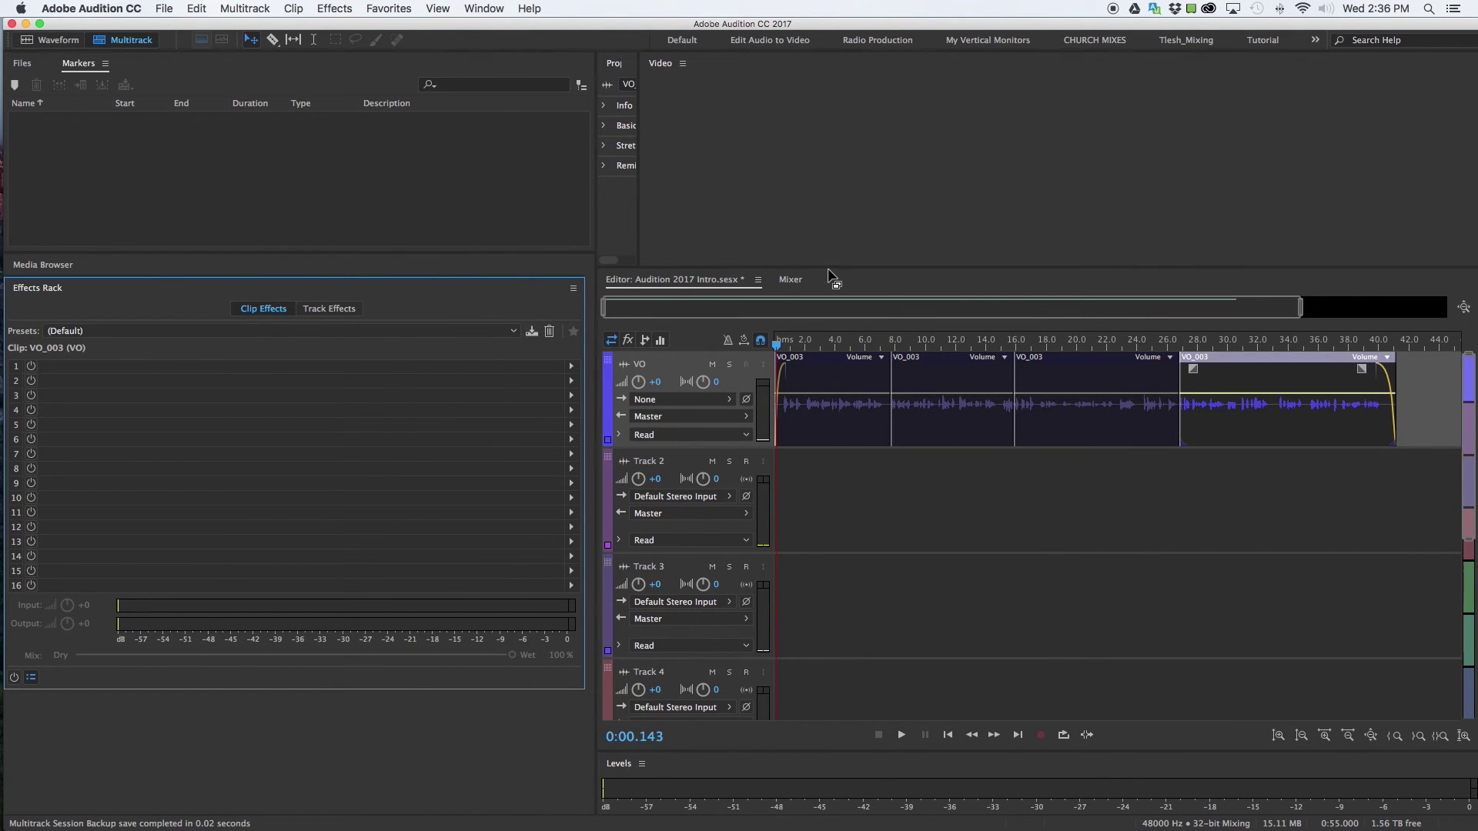
drag(831, 267, 820, 459)
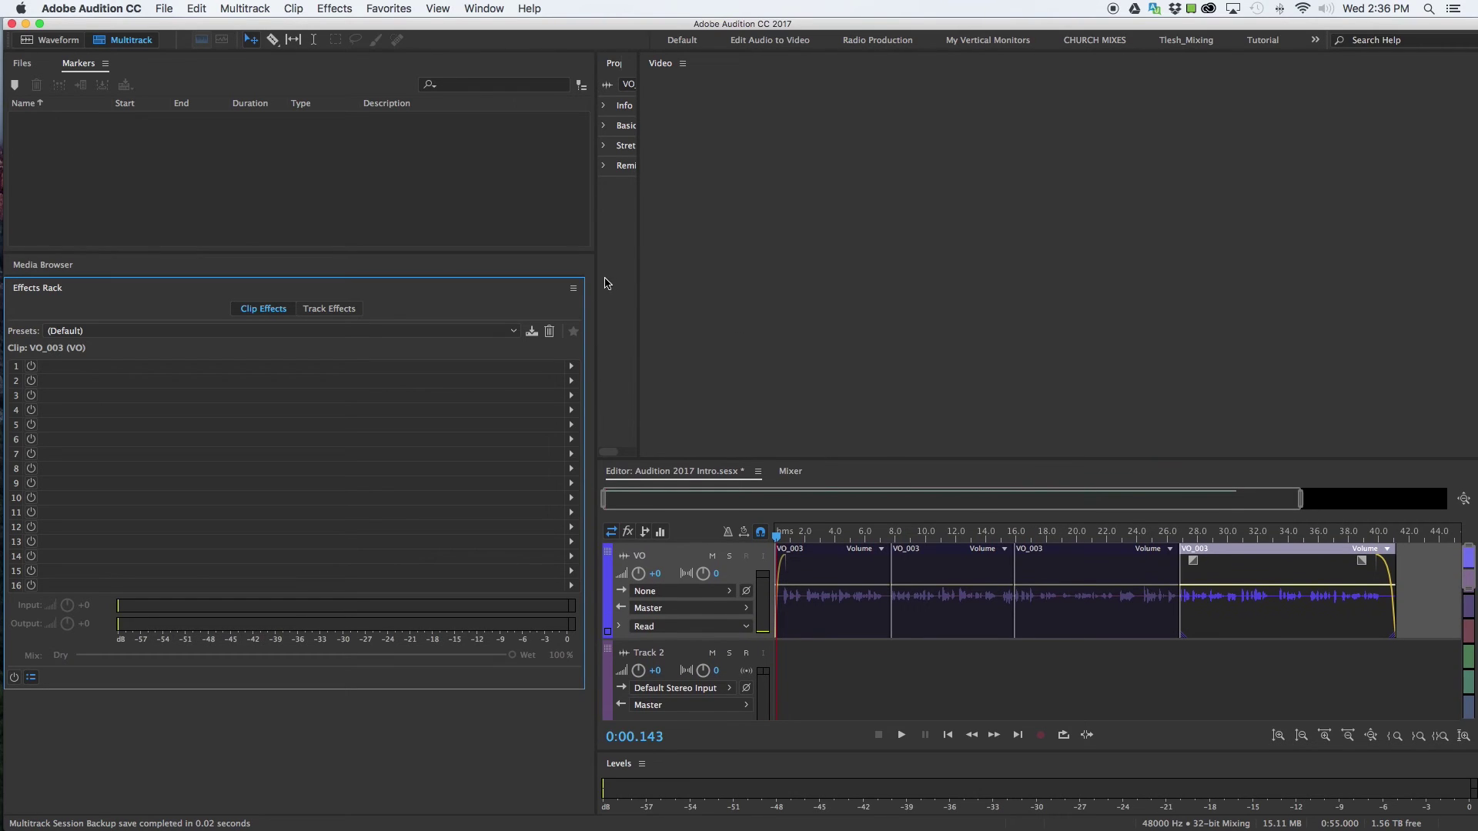
drag(599, 264, 345, 271)
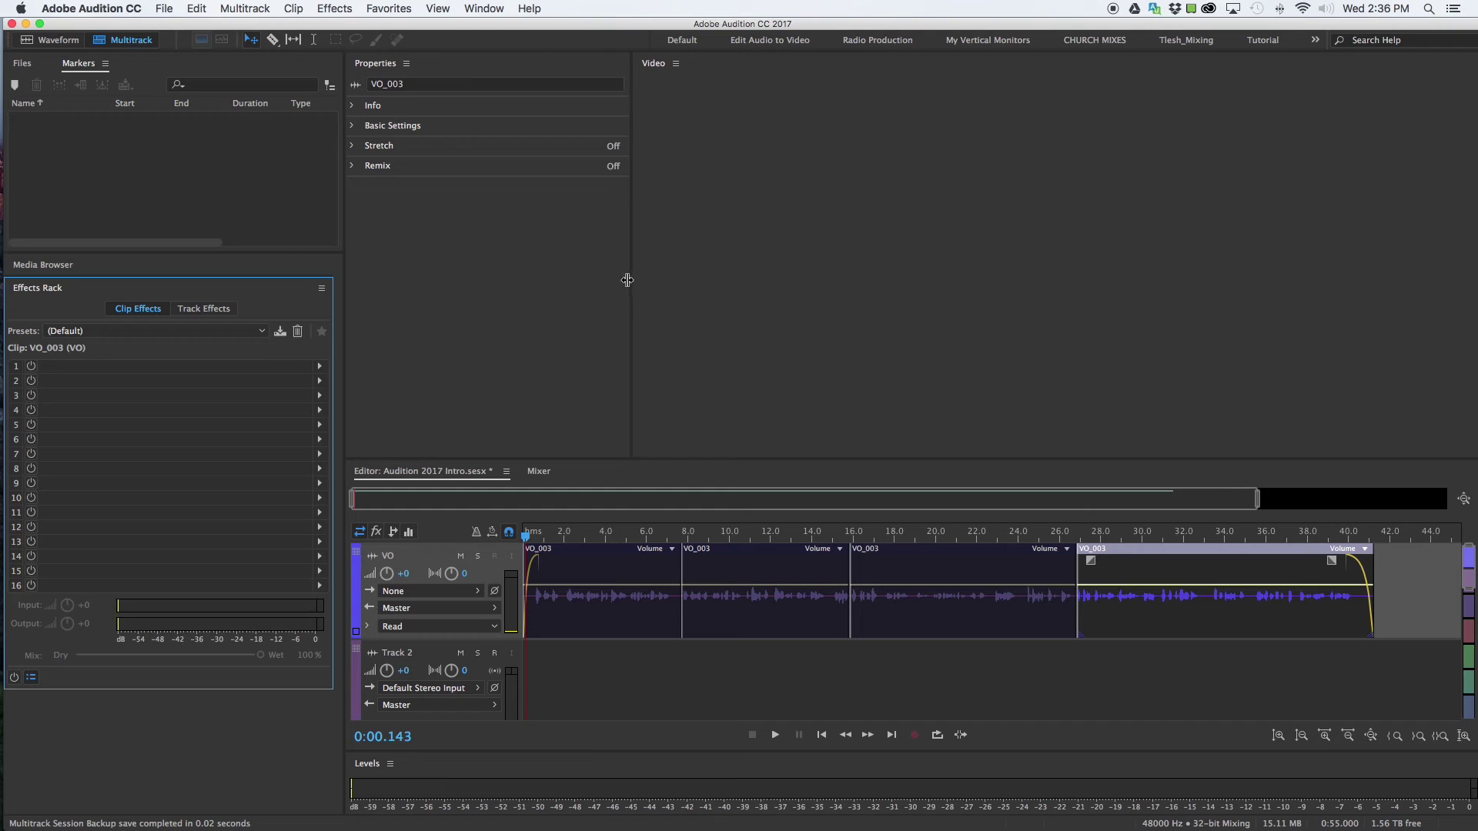
Step: Switch to the Classic workspace
click(496, 10)
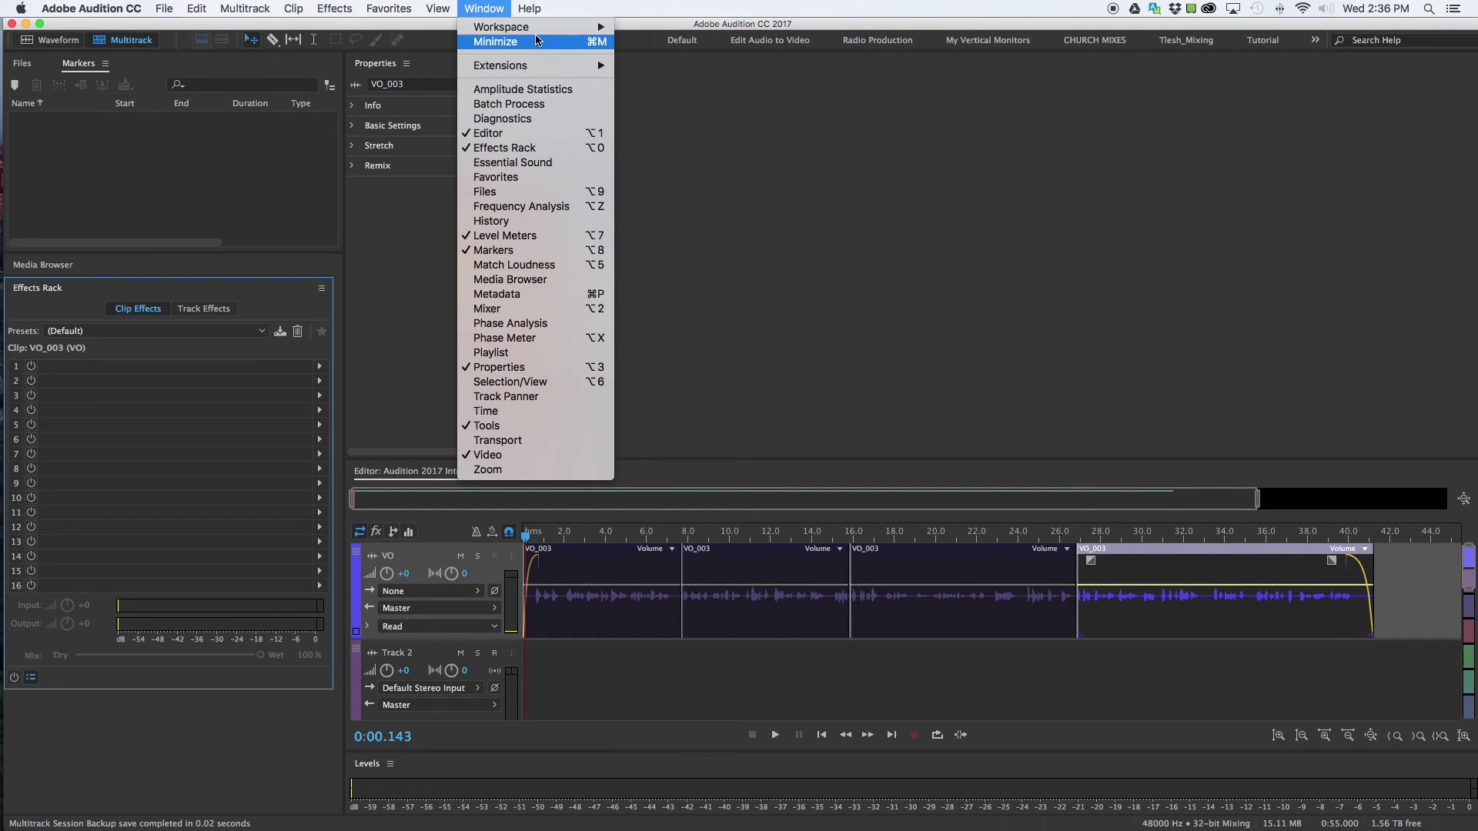
mouse_move(539, 29)
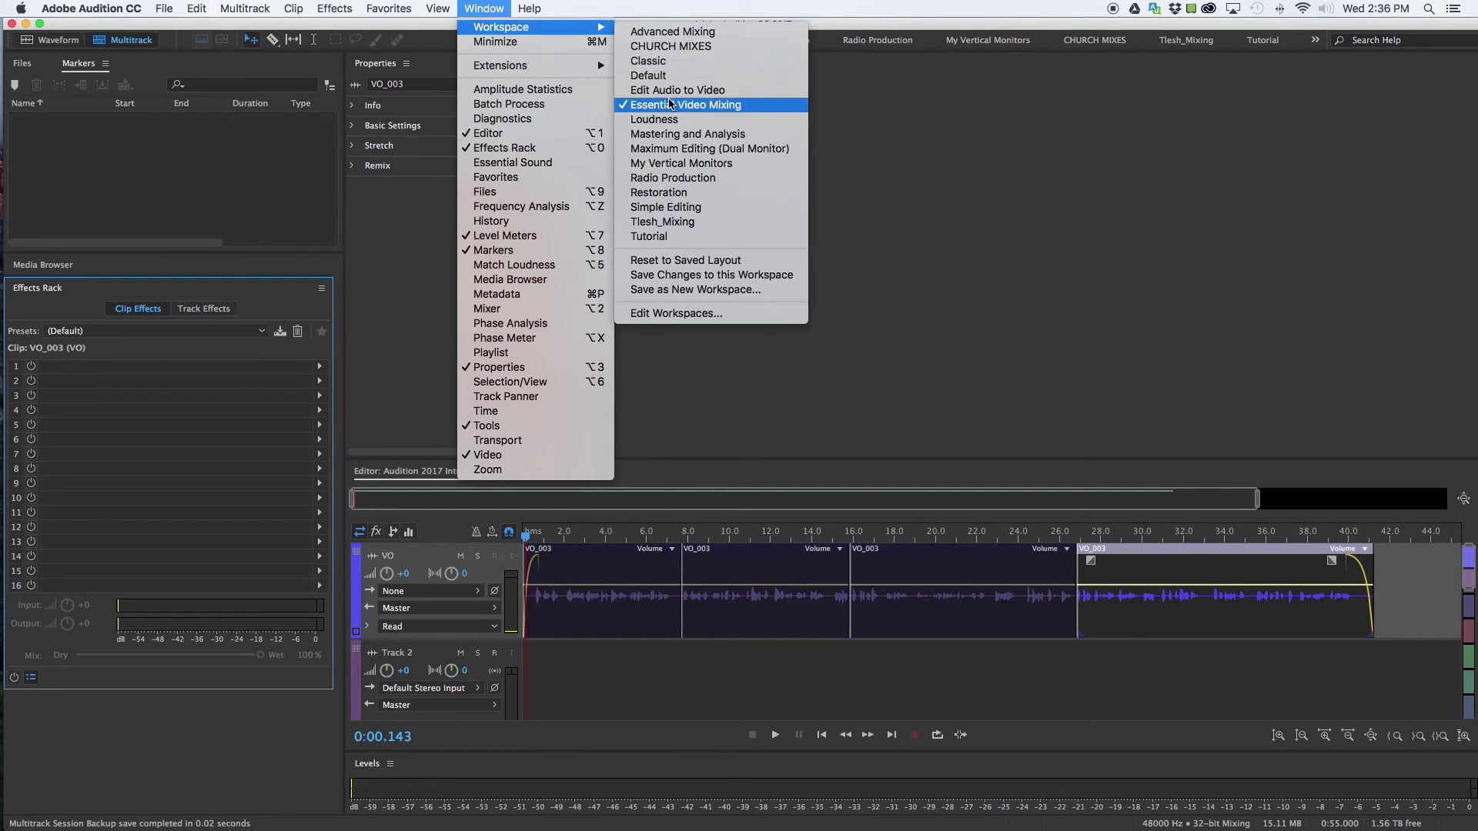
click(674, 60)
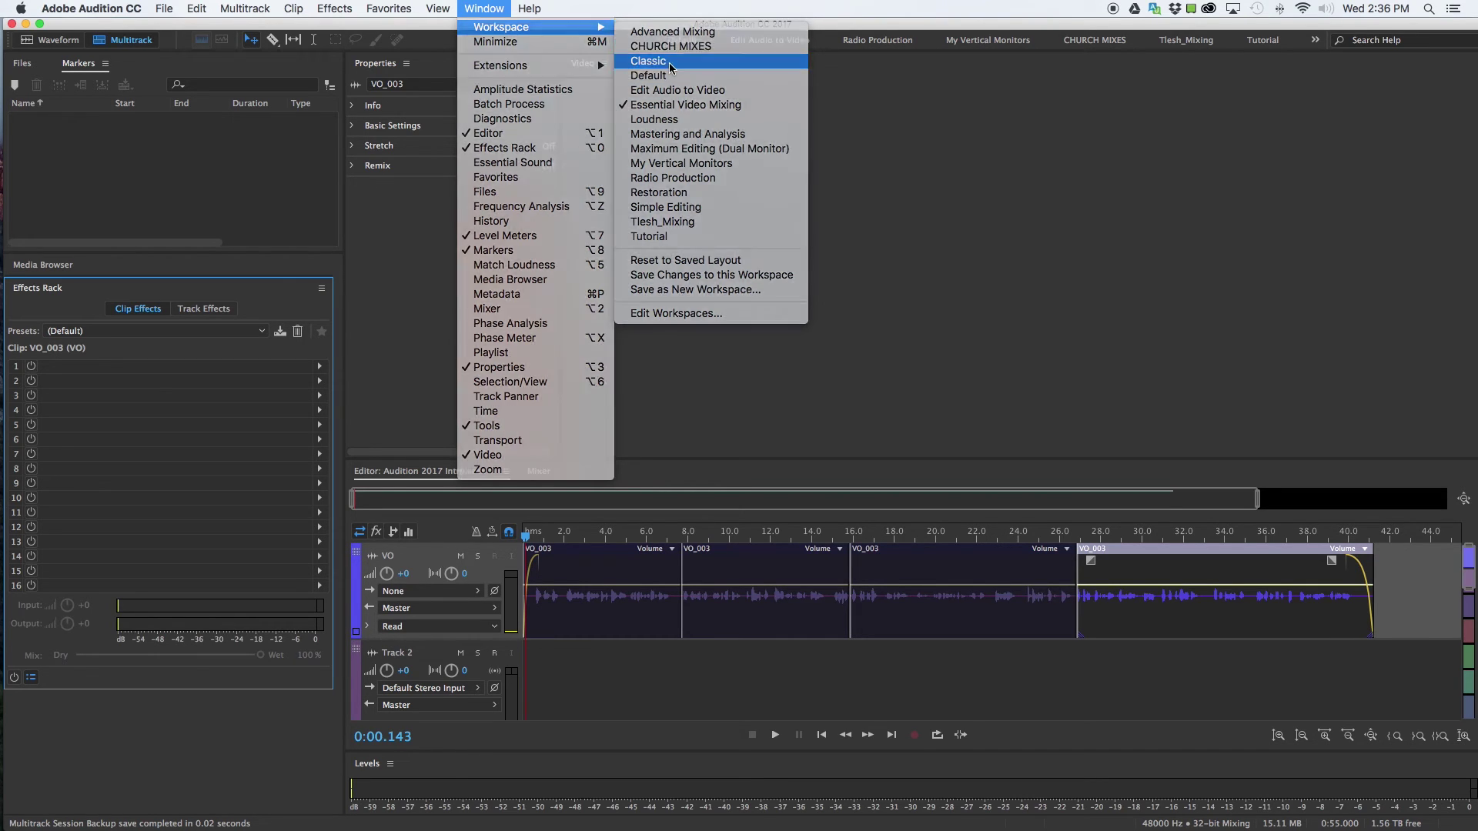
Step: Switch to the Essential Video Mixing workspace, then flip to the Mixer and back to the Editor
click(496, 10)
mouse_move(573, 31)
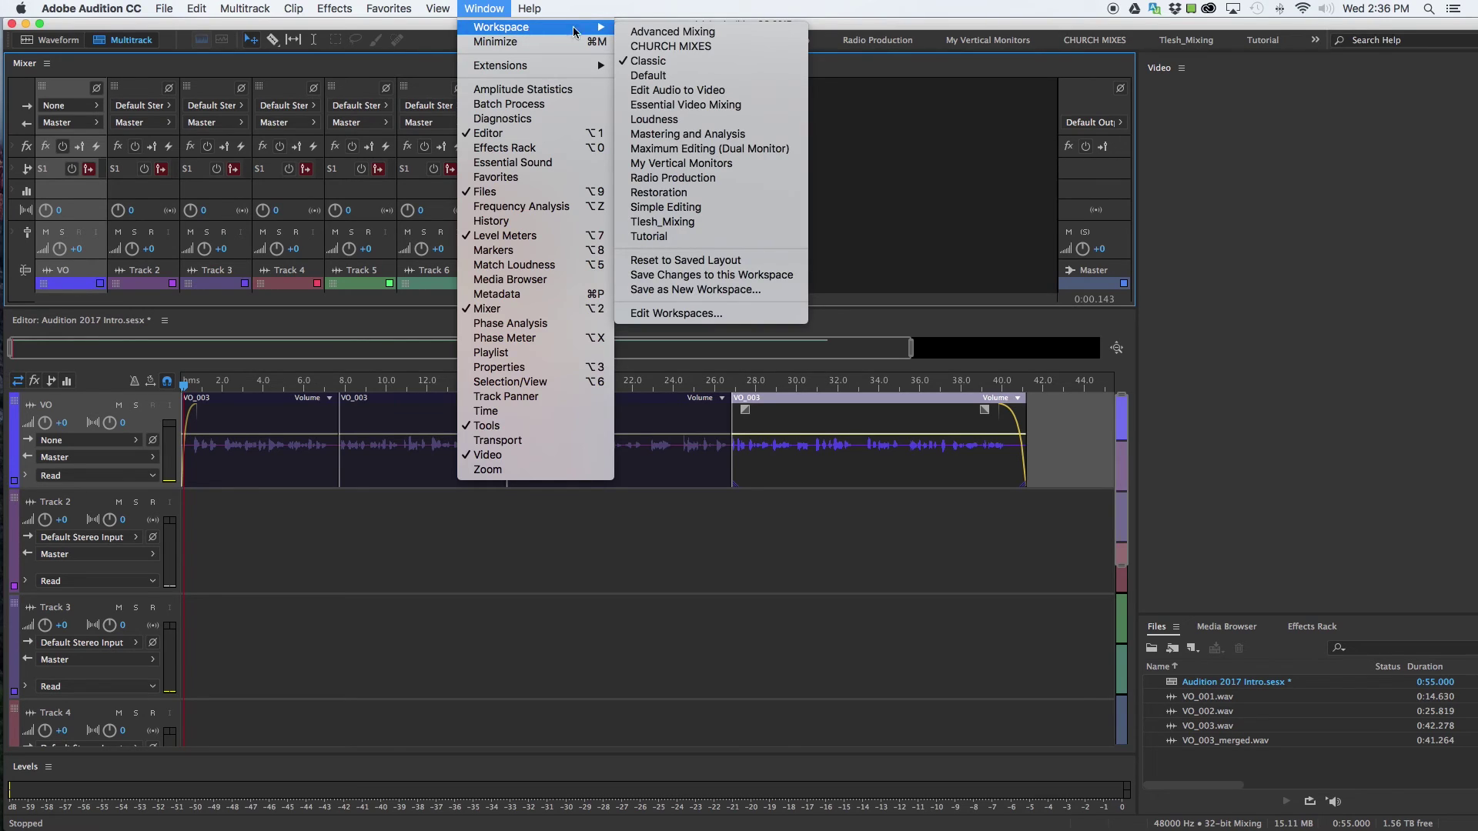
click(684, 105)
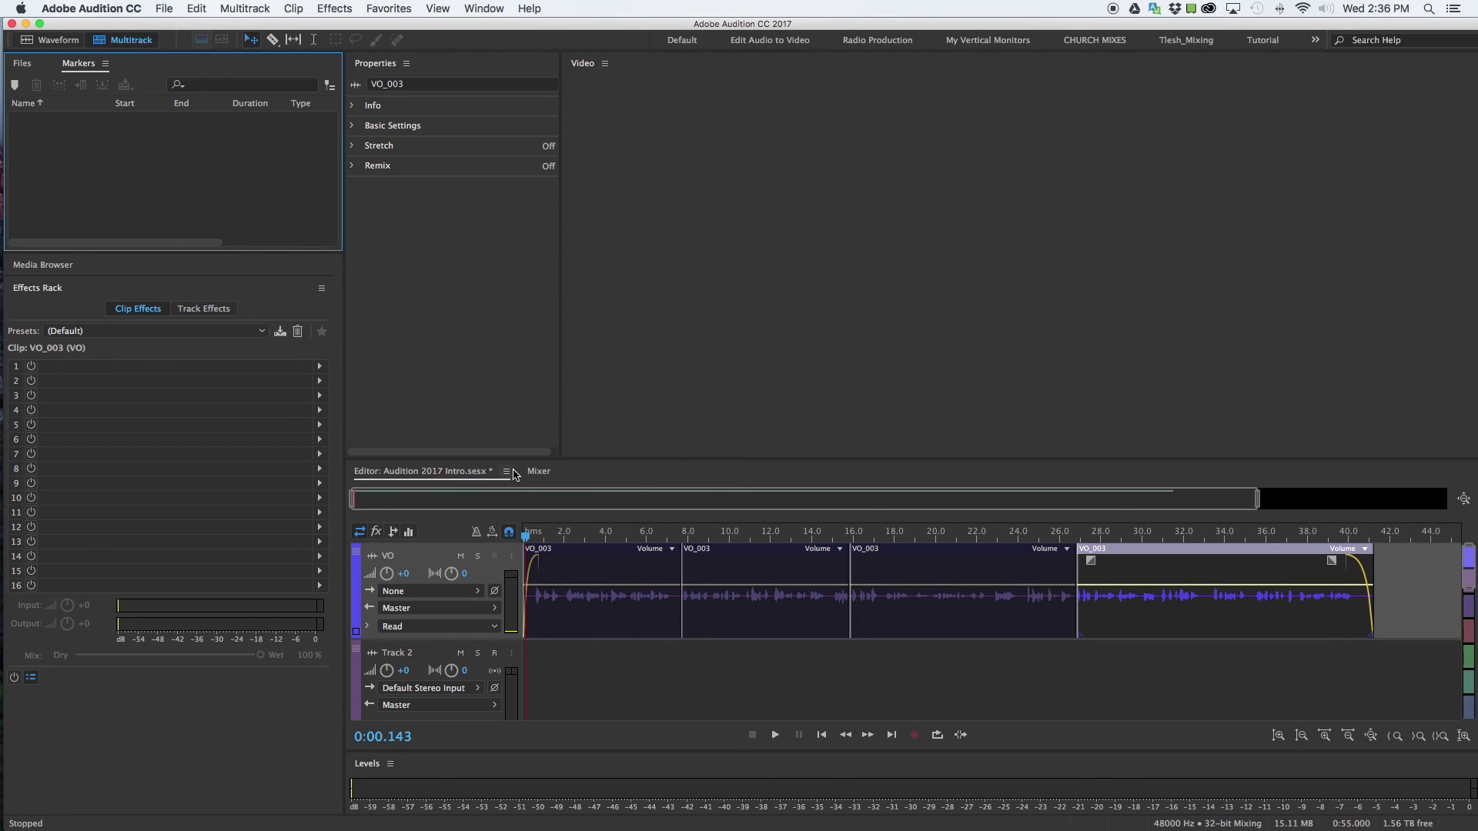
click(539, 473)
click(464, 472)
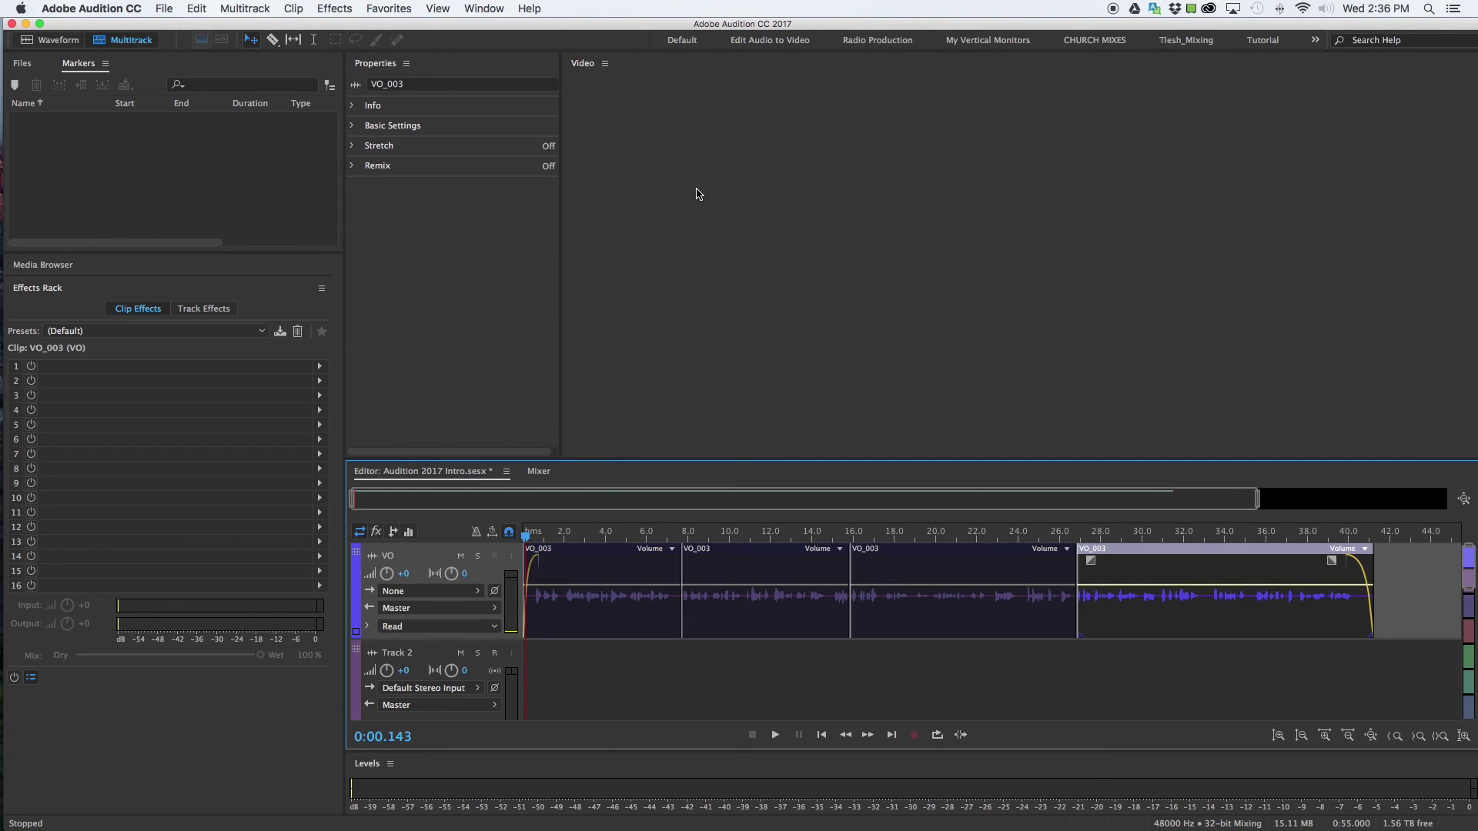